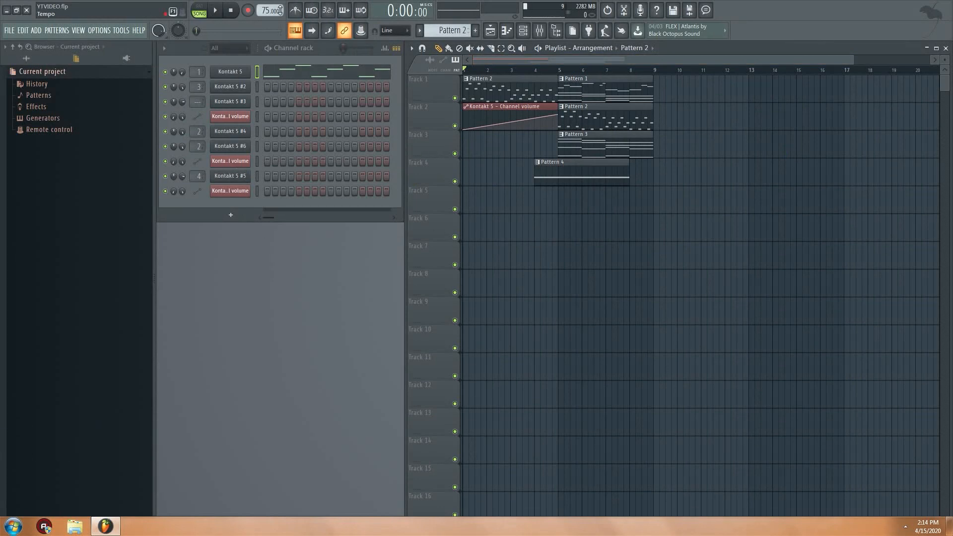
Step: Open the Kalimba instrument of the Kontakt 5 channel and browse the Kontakt Factory Library's Orchestral and Synth folders
left_click(229, 73)
scroll(406, 302, "down", 8)
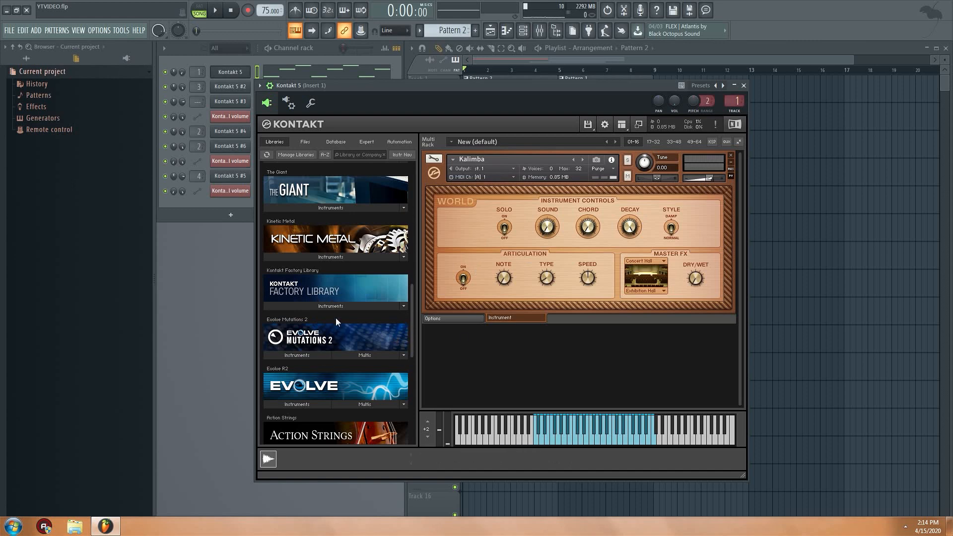
left_click(333, 306)
left_click(291, 335)
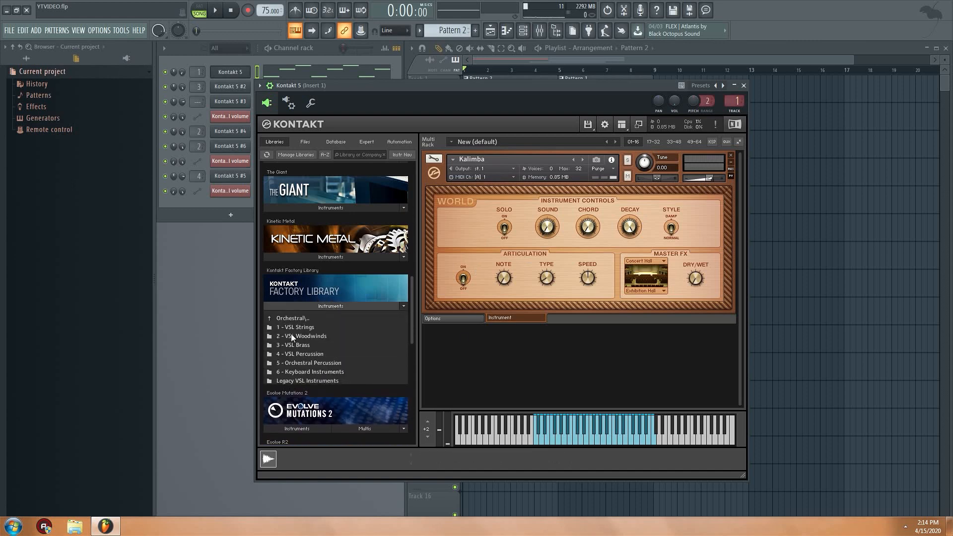
left_click(298, 319)
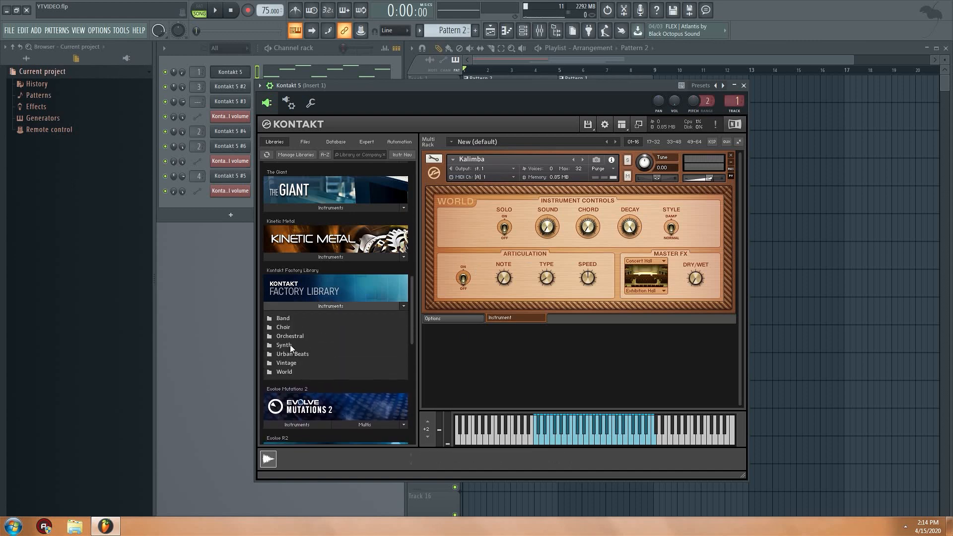
left_click(290, 345)
left_click(290, 320)
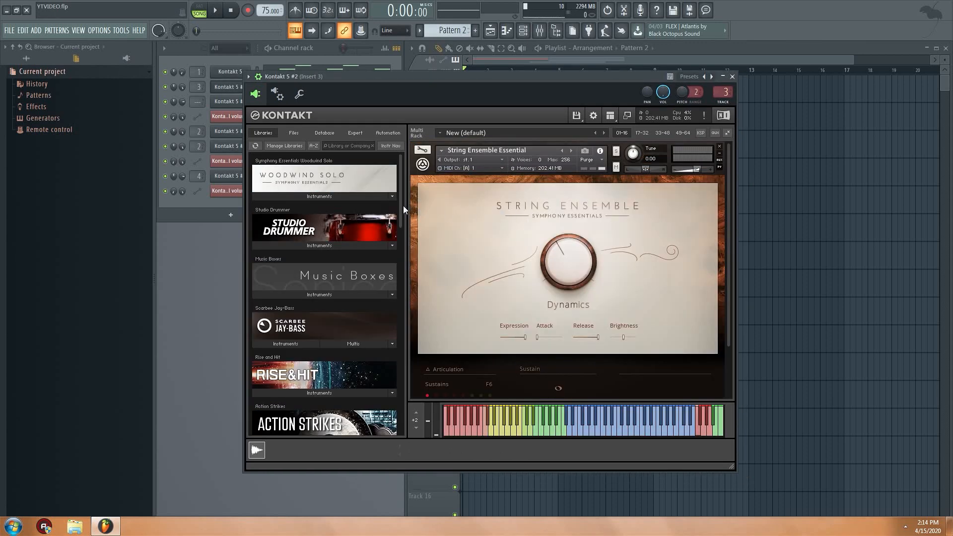
Step: Examine the String Ensemble Essential instrument in the Kontakt 5 #2 channel and the list of installed libraries
scroll(399, 206, "down", 10)
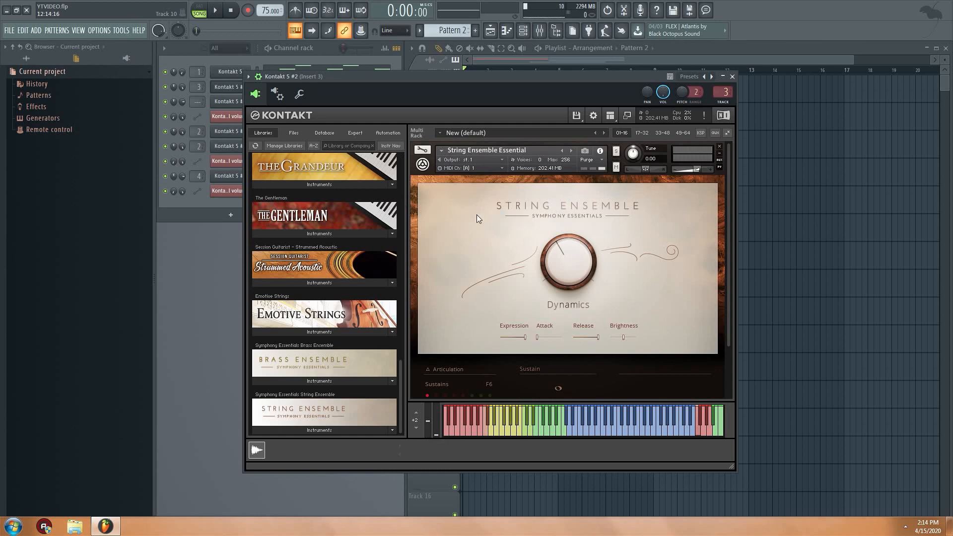
left_click_drag(632, 75, 652, 91)
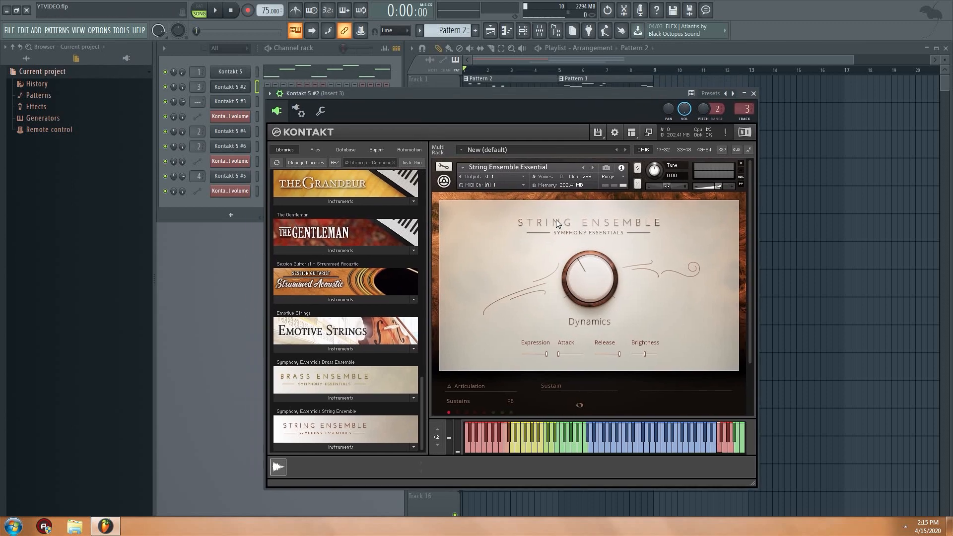
left_click_drag(750, 196, 752, 223)
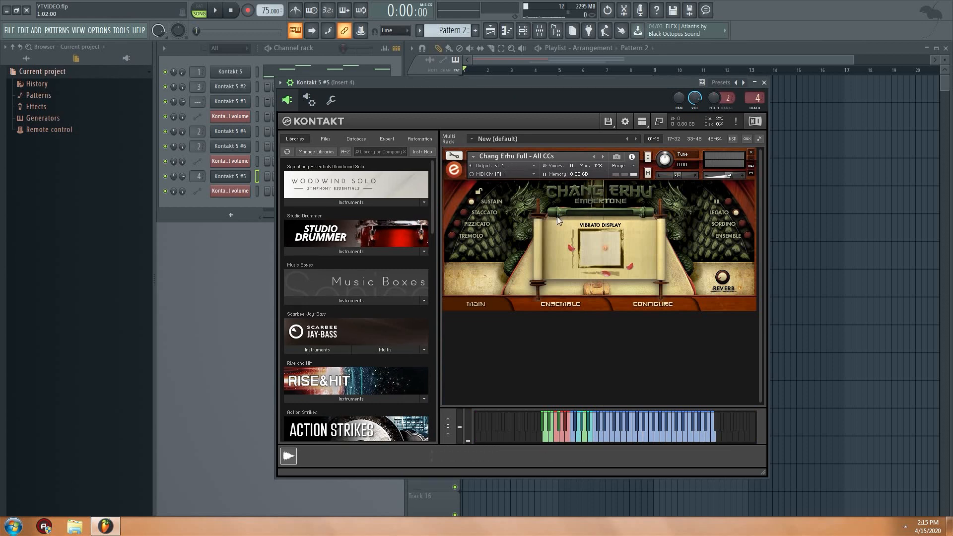
Step: Look through the Chang Erhu instrument's pages in the Kontakt 5 #5 channel and skim its library list
left_click(531, 299)
left_click(491, 302)
left_click(674, 304)
left_click(496, 302)
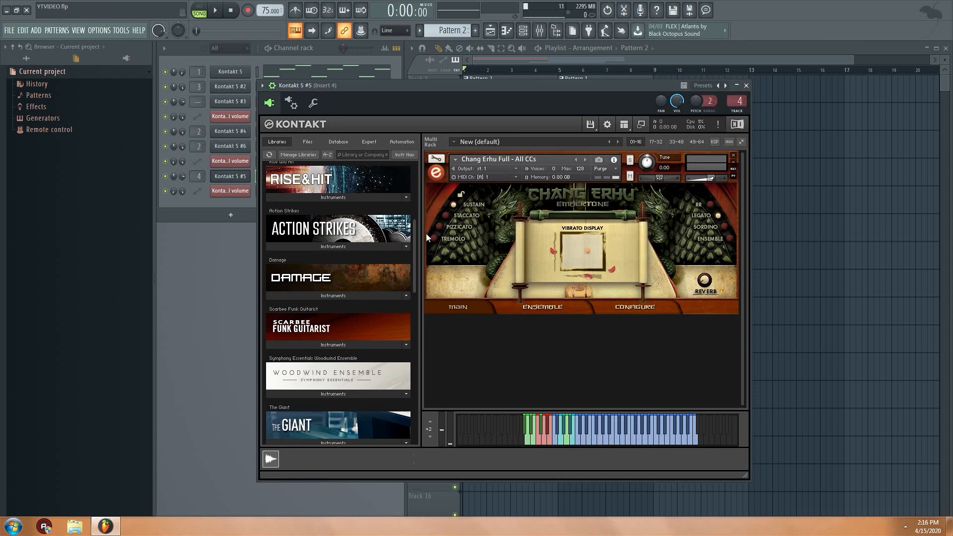
left_click_drag(411, 240, 416, 170)
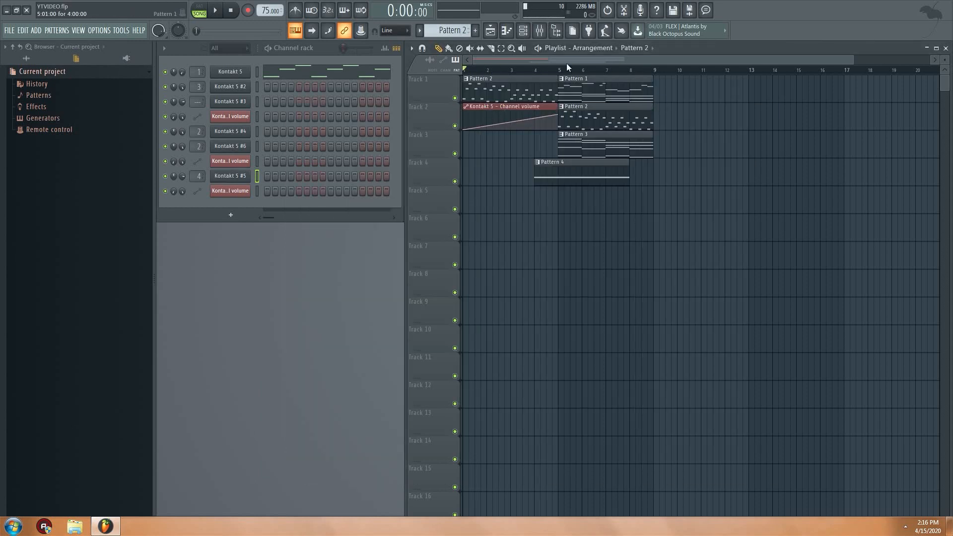
Step: Play the current arrangement into bar 5 and stop playback
left_click_drag(498, 59, 496, 88)
left_click(215, 10)
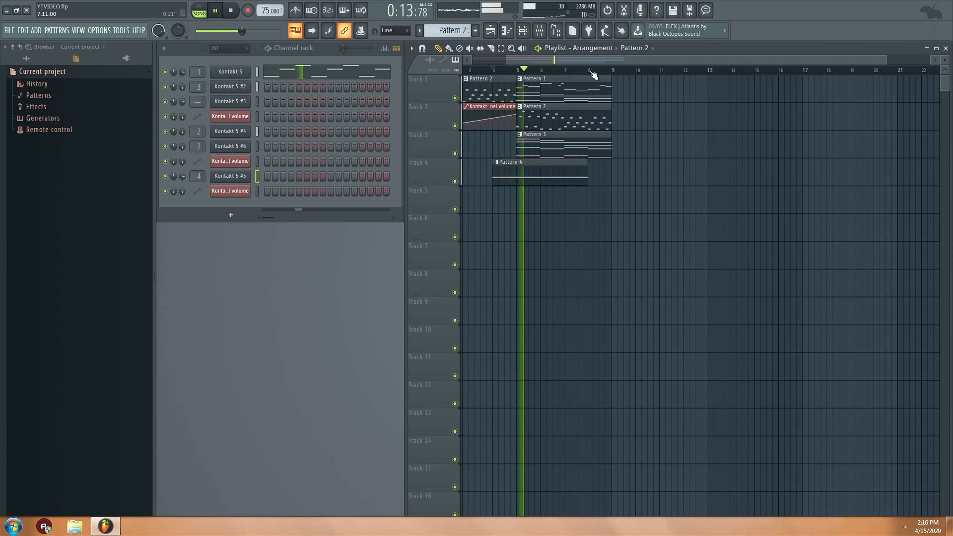
left_click(231, 14)
Step: Duplicate the bar 5 clips of Patterns 1, 2 and 3 on Tracks 1 to 3 to bar 9
scroll(684, 101, "up", 1)
left_click_drag(683, 101, 554, 122)
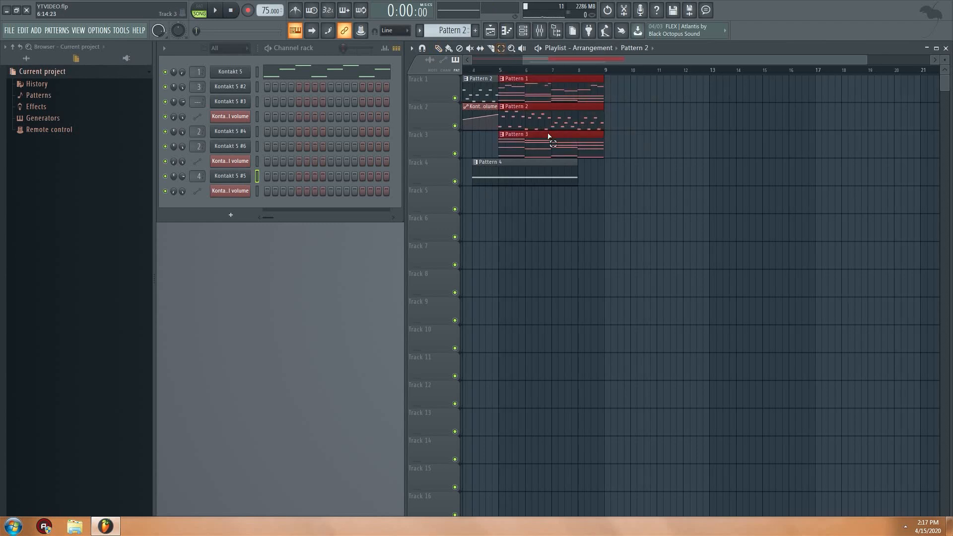
key("ctrl+b")
left_click_drag(517, 59, 497, 60)
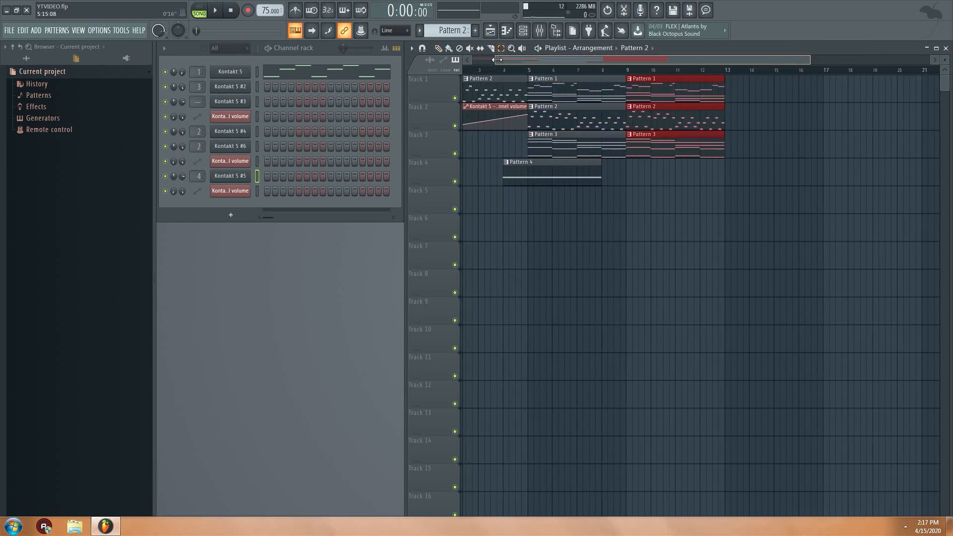
Step: Switch to Pattern 5 and place its Erhu melody clip on Track 5 at bar 5
left_click(230, 176)
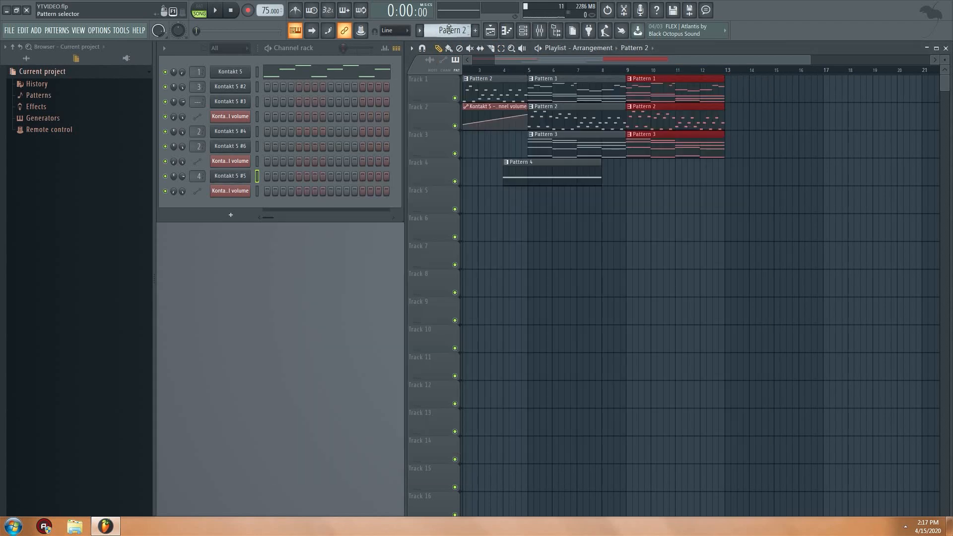
left_click_drag(440, 31, 440, 18)
left_click(550, 205)
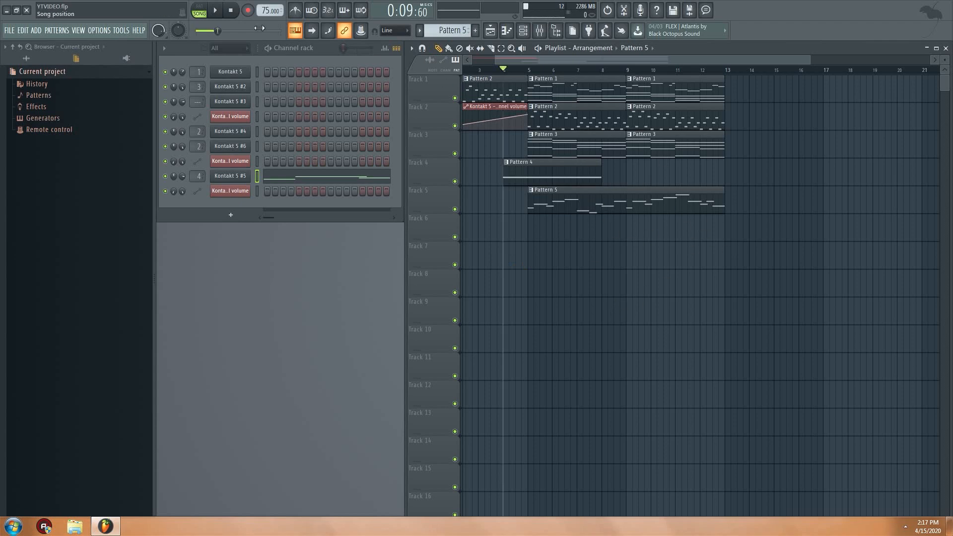
Step: Open Pattern 5's notes in the piano roll, fit the whole melody in view and listen to it
double_click(571, 186)
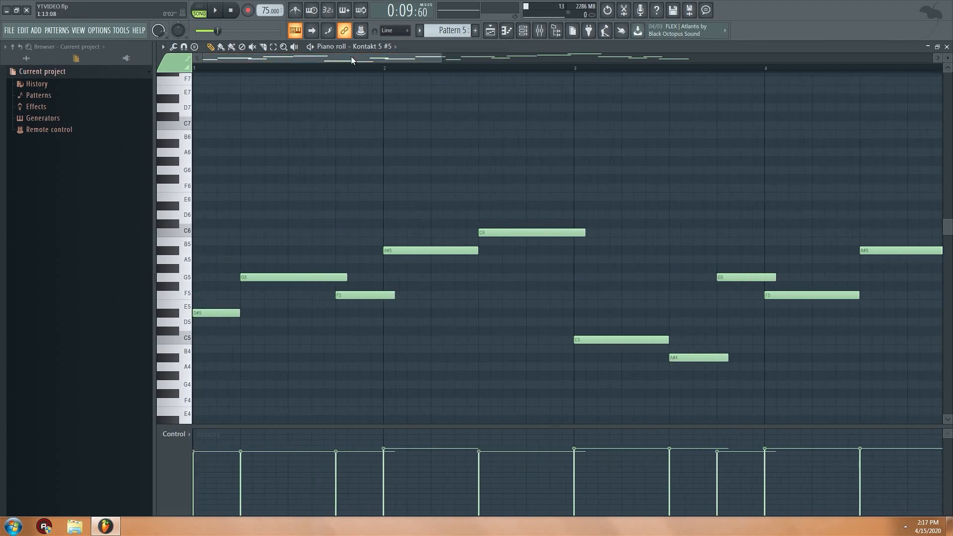
left_click_drag(445, 57, 787, 58)
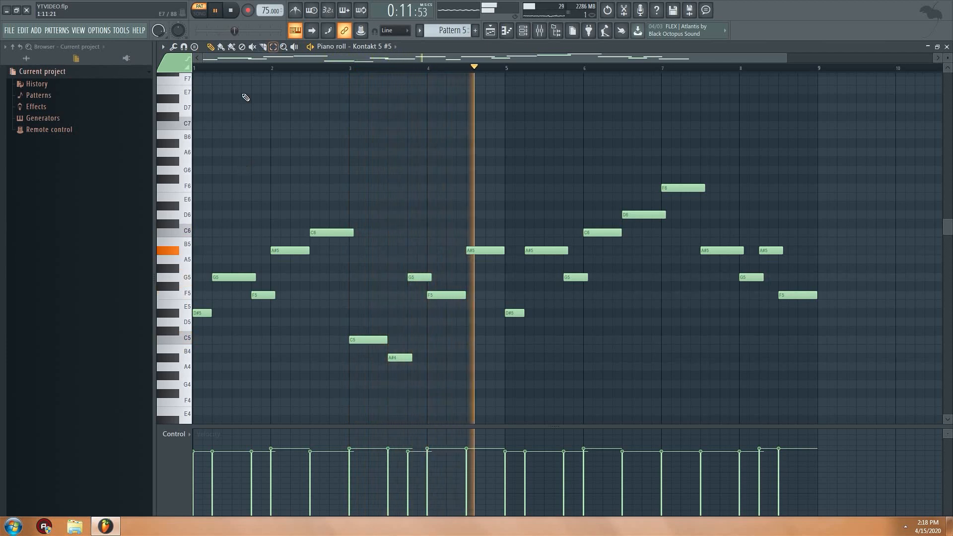
left_click(216, 10)
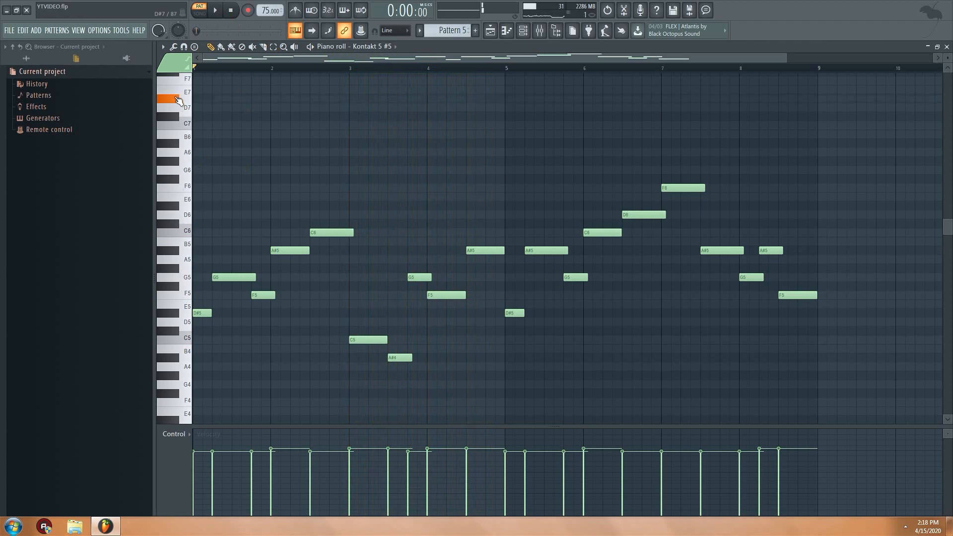
Step: Transpose all notes of the Pattern 5 melody up one octave and clear the selection
left_click_drag(792, 144, 192, 424)
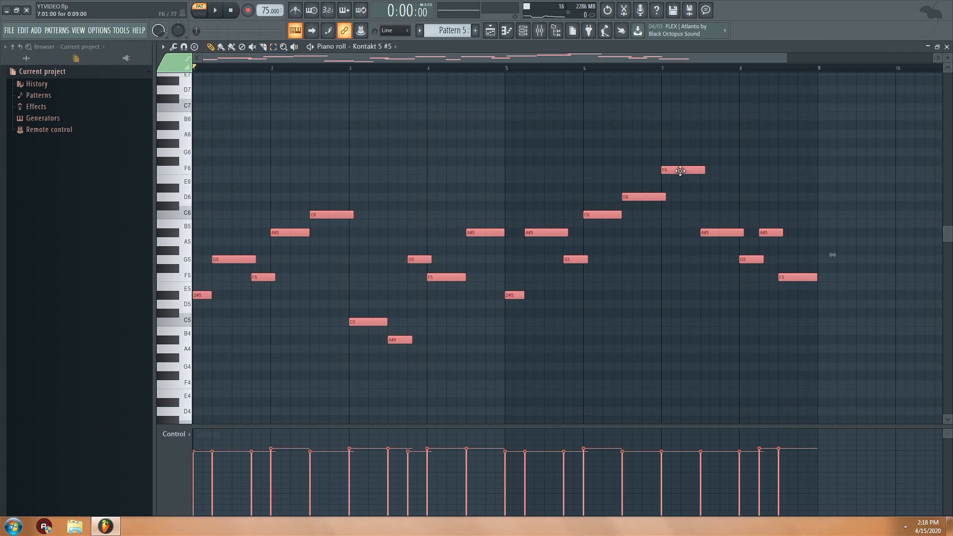
left_click_drag(678, 171, 608, 115)
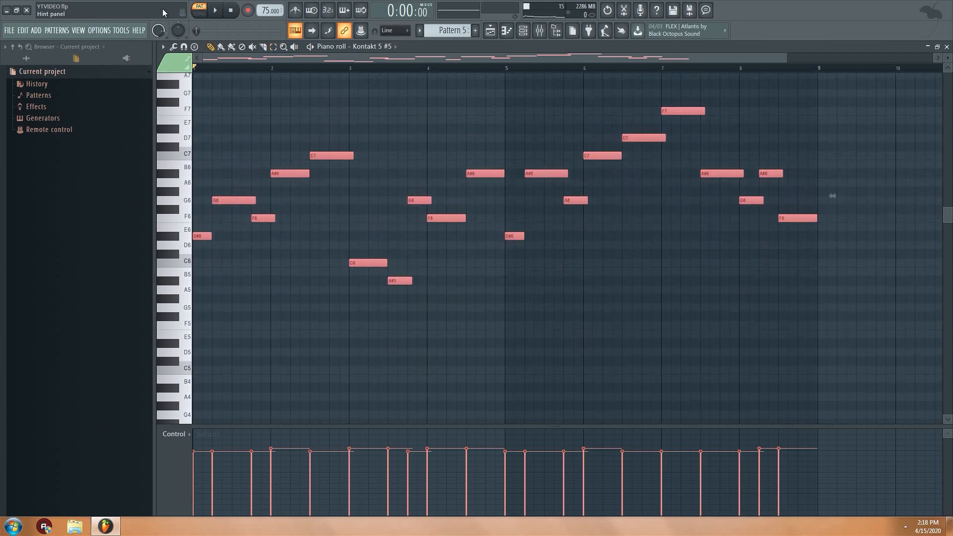
left_click(629, 93, "ctrl")
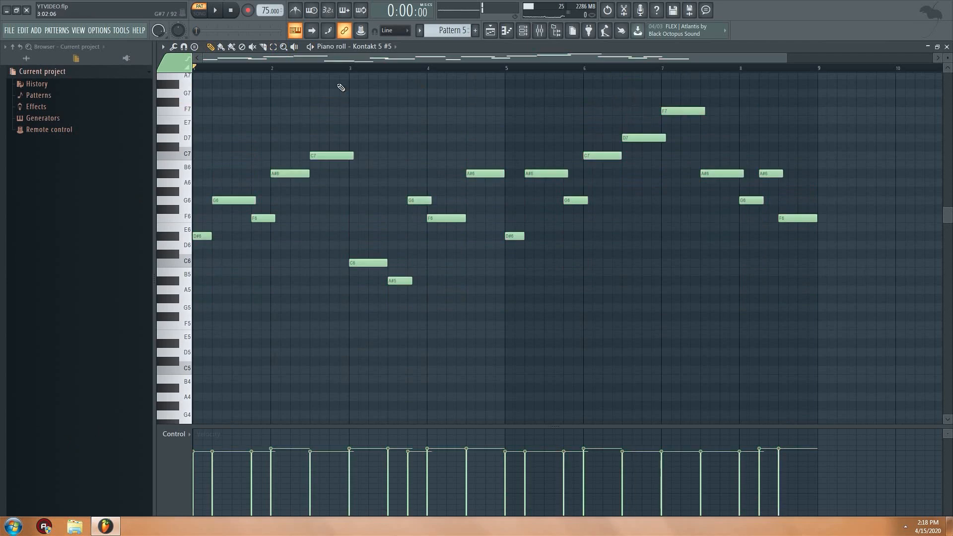
Step: Play the Pattern 5 melody through and check the lower range of the piano roll keyboard
left_click(217, 11)
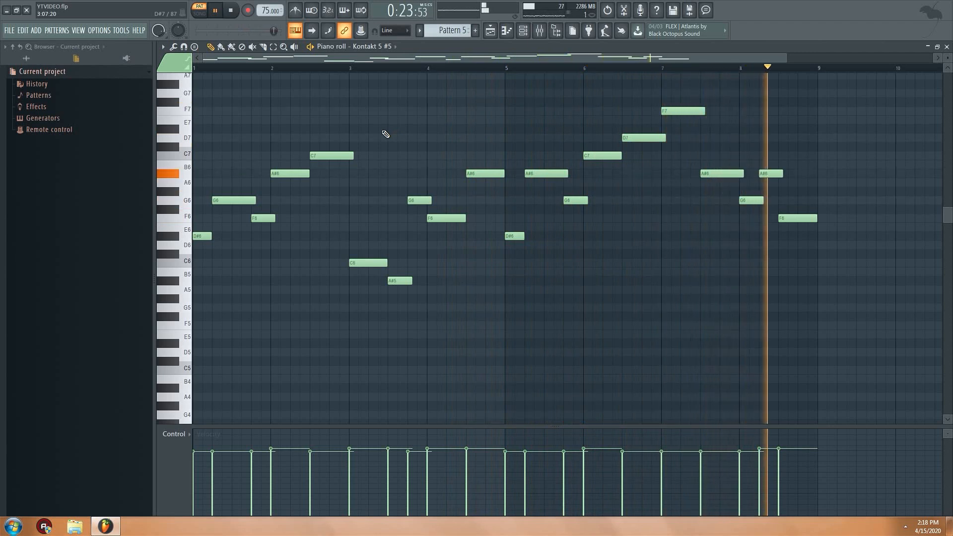
key("space")
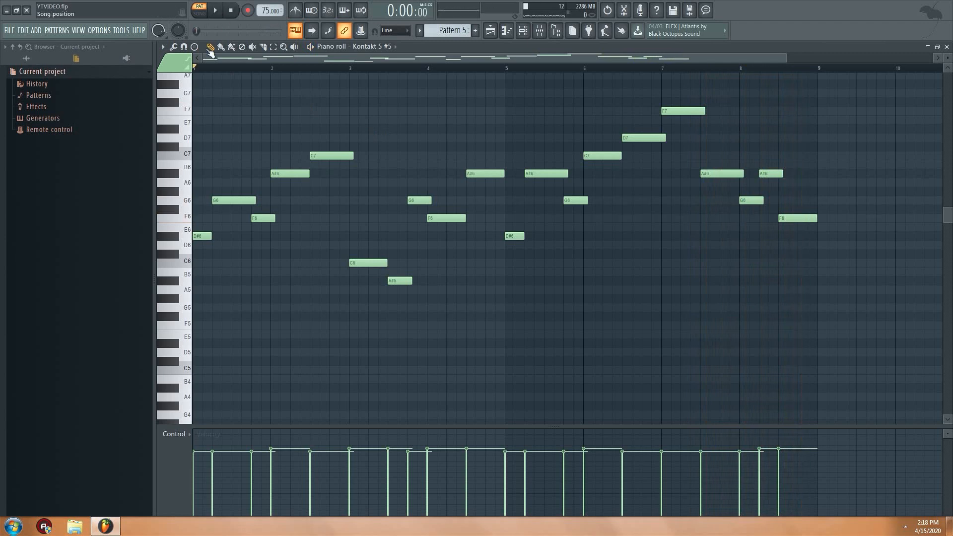
left_click_drag(184, 193, 173, 382)
scroll(172, 376, "down", 5)
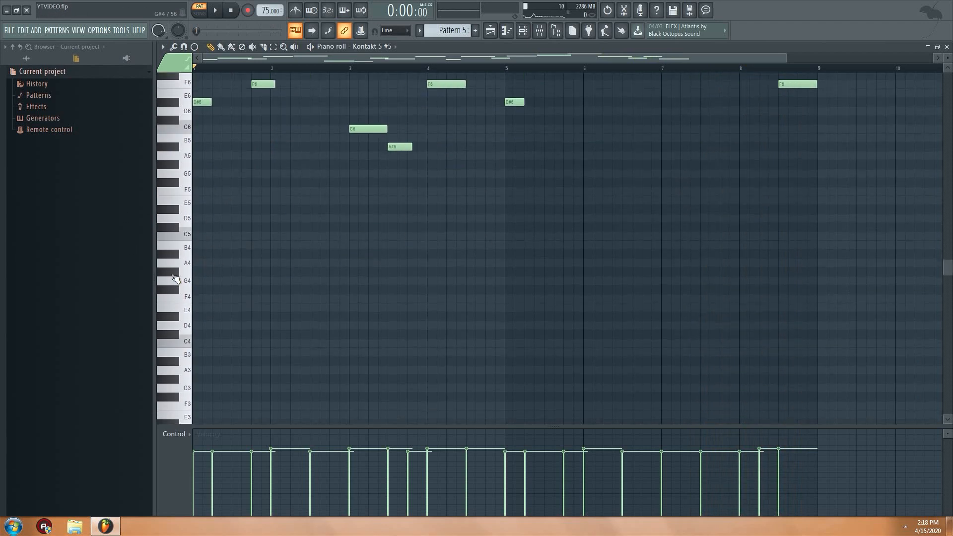
scroll(242, 140, "up", 7)
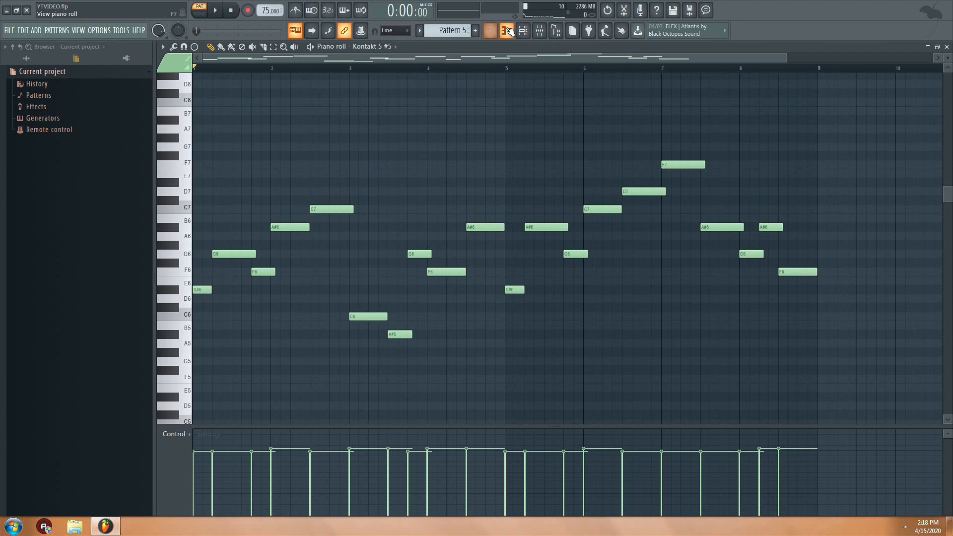
Step: Return to the playlist, mute Track 4 and play the arrangement from bar 5
left_click(524, 30)
left_click(535, 71)
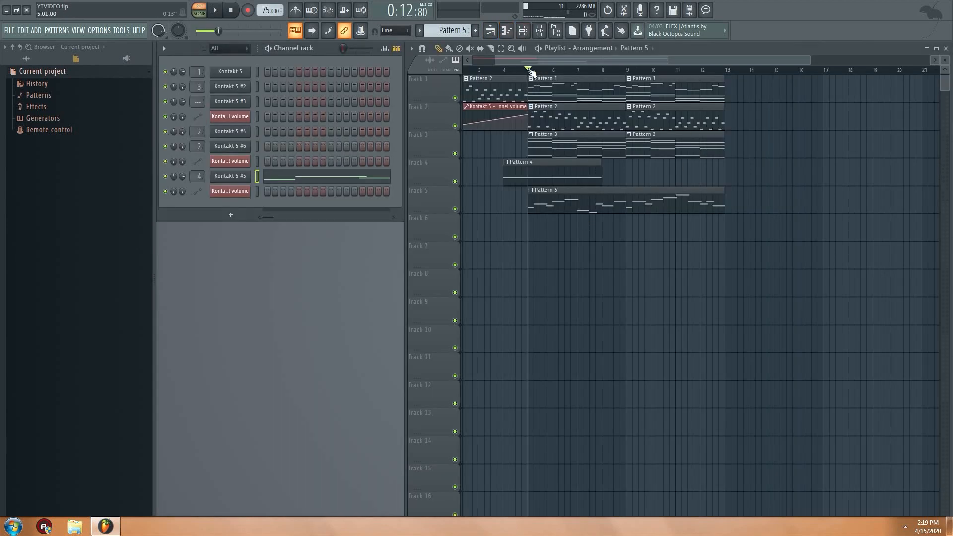
left_click(456, 182)
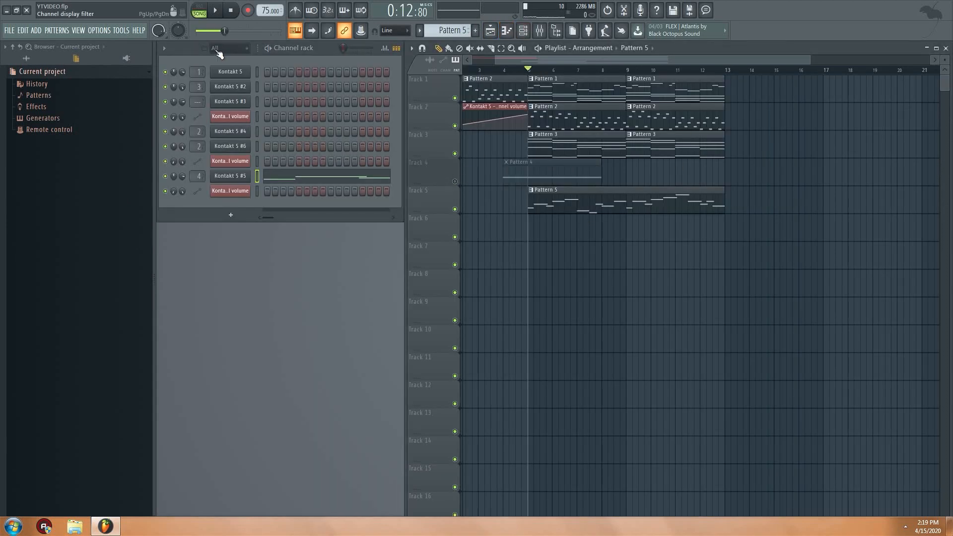
left_click(214, 11)
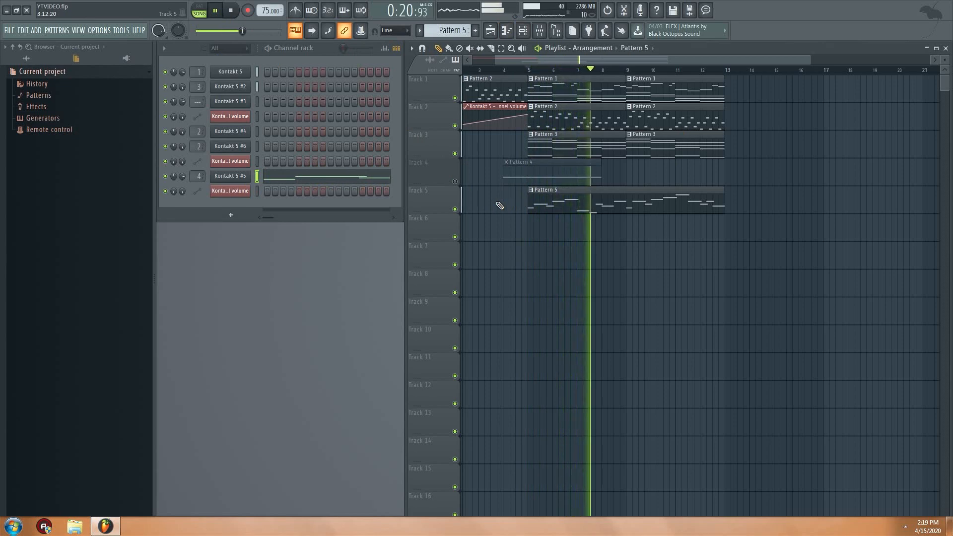
Step: View the Chang Erhu instrument while the song plays, close its window and stop playback
left_click(233, 176)
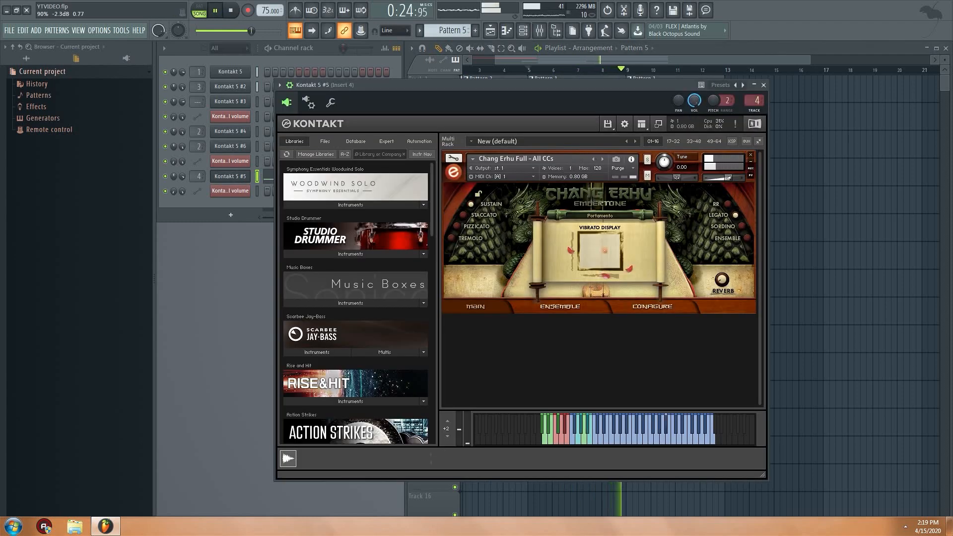
left_click(763, 85)
key("space")
Step: Move the playback position to just before bar 9 and review Pattern 5's melody notes in the piano roll
mouse_move(523, 61)
left_mouse_down()
mouse_move(624, 70)
mouse_move(505, 65)
mouse_move(534, 76)
left_mouse_up()
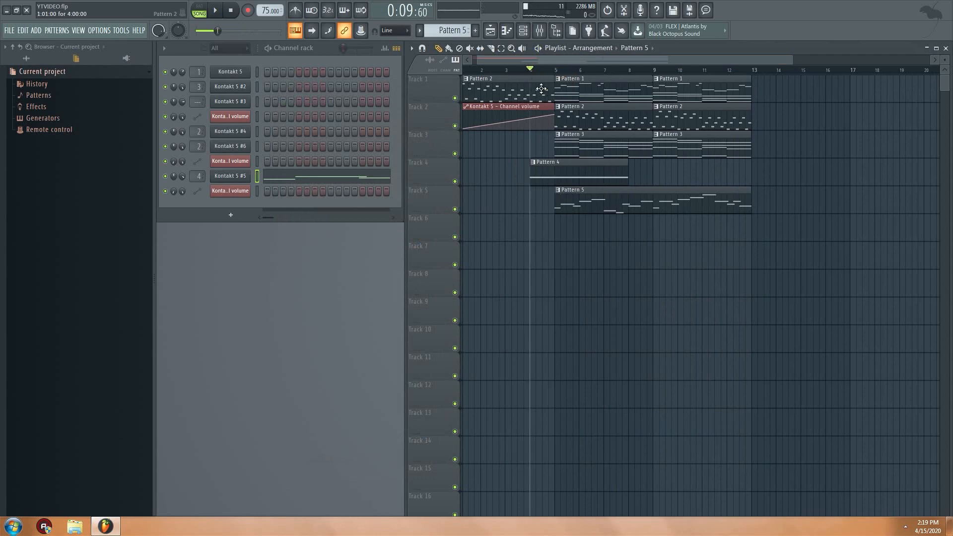
left_click_drag(537, 73, 648, 72)
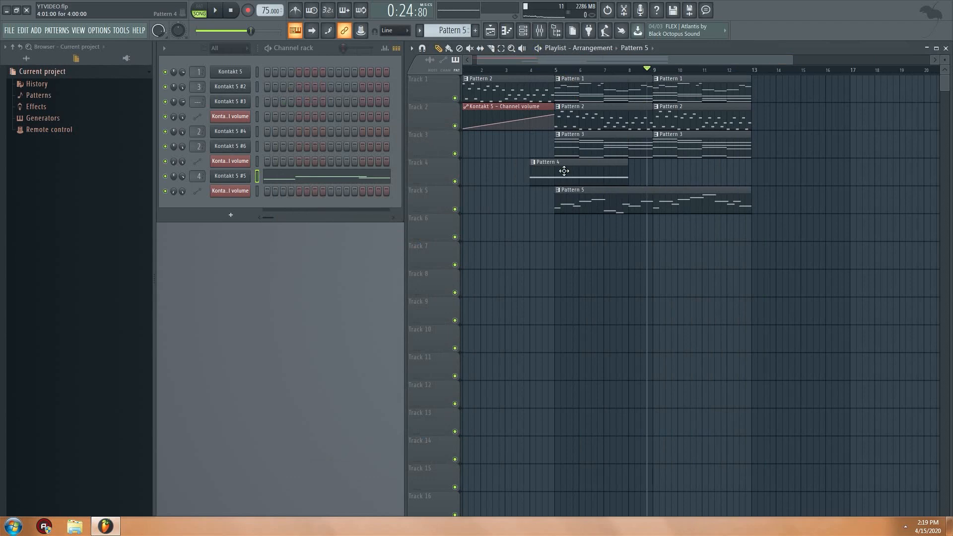
left_click_drag(644, 61, 548, 53)
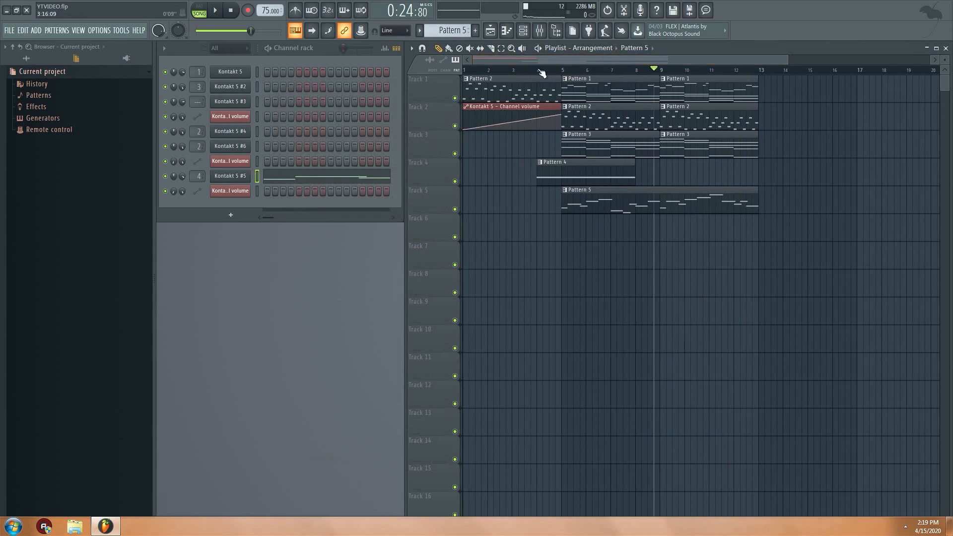
left_click_drag(581, 73, 576, 73)
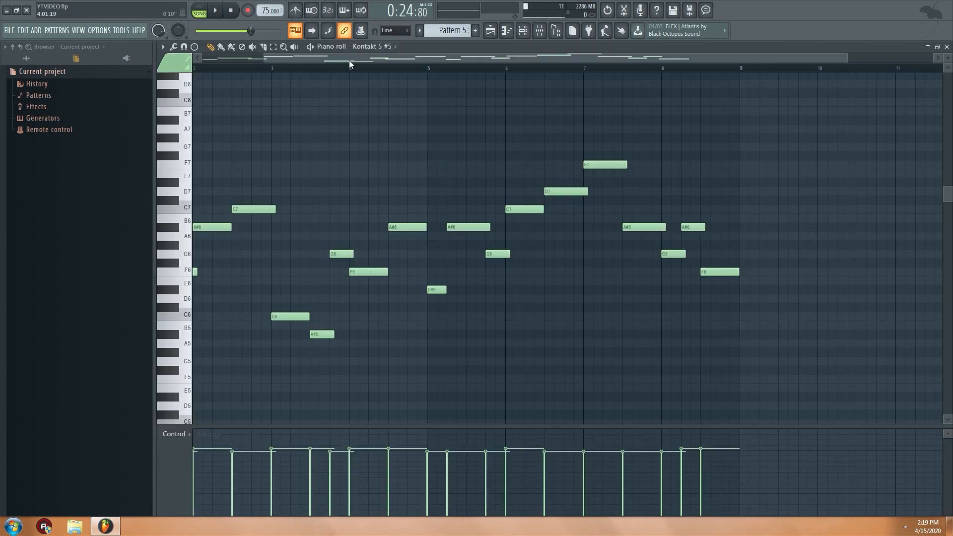
left_click_drag(349, 61, 275, 224)
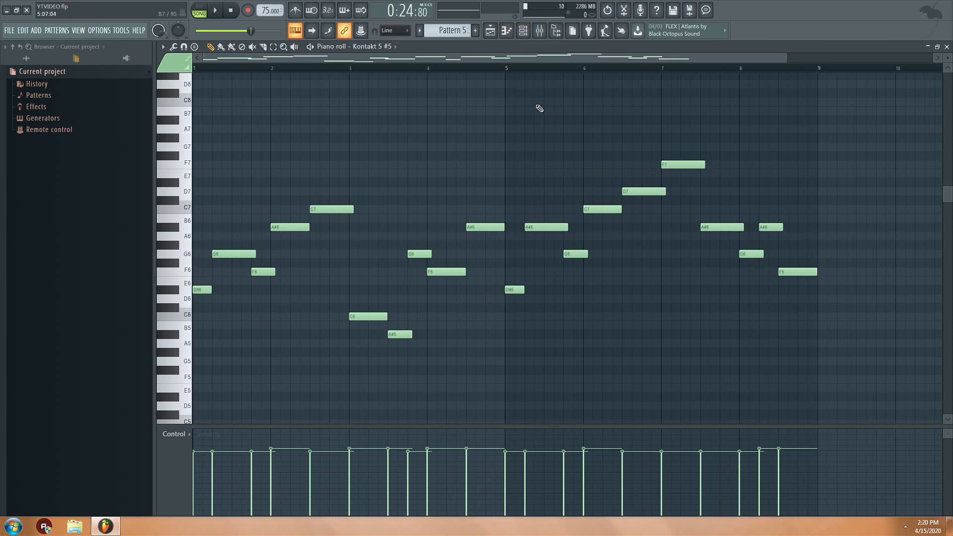
Step: Go back to the playlist and add another Pattern 2 clip on Track 2 at bar 13
left_click(511, 35)
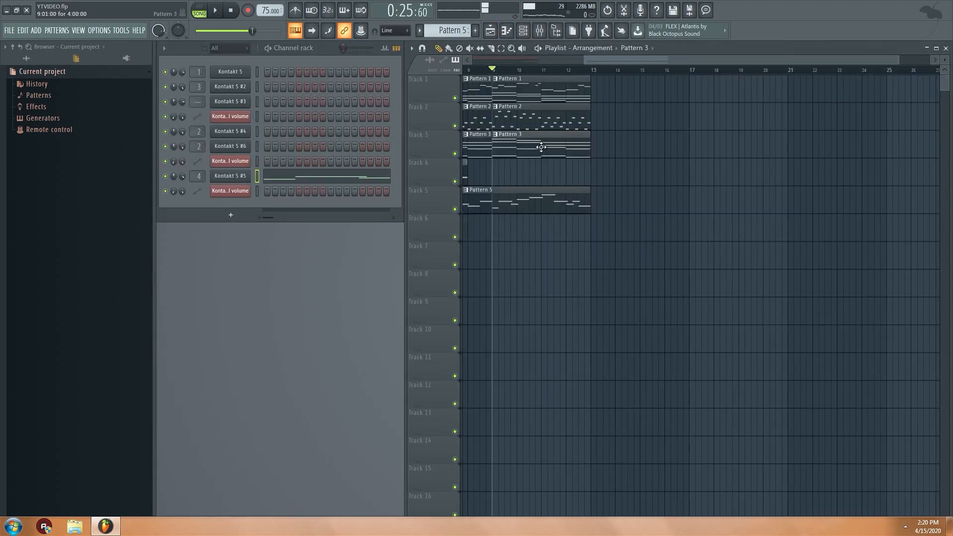
left_click(542, 121)
left_click(608, 121)
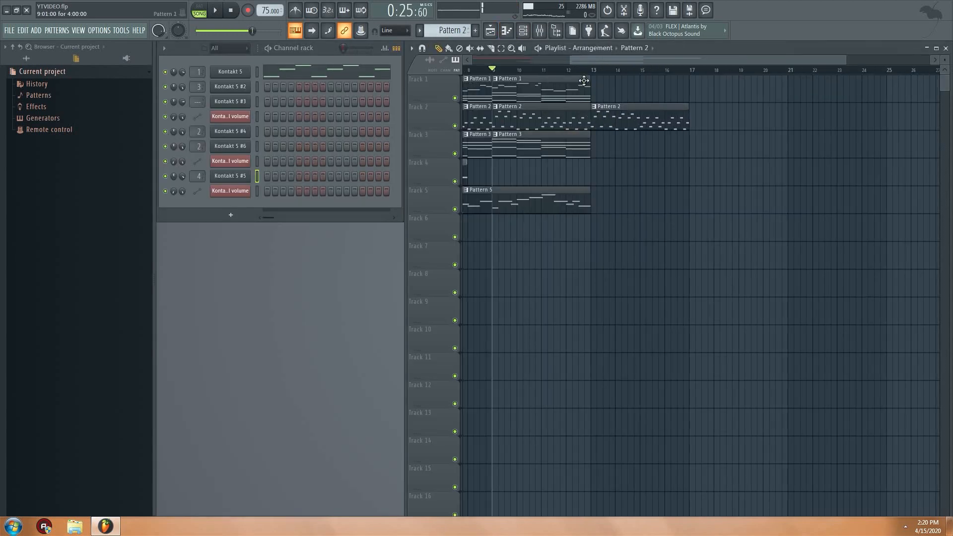
Step: Play Pattern 1 in pattern mode, clone it and place the clone on Track 1 at bar 13
left_click(525, 91)
left_click(199, 10)
left_click(214, 10)
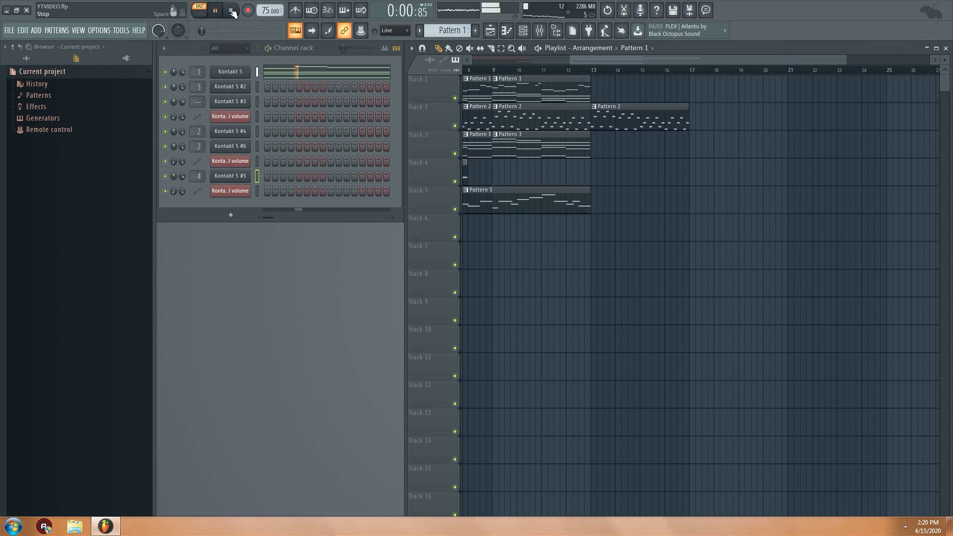
left_click(448, 30)
left_click(555, 133)
left_click(616, 92)
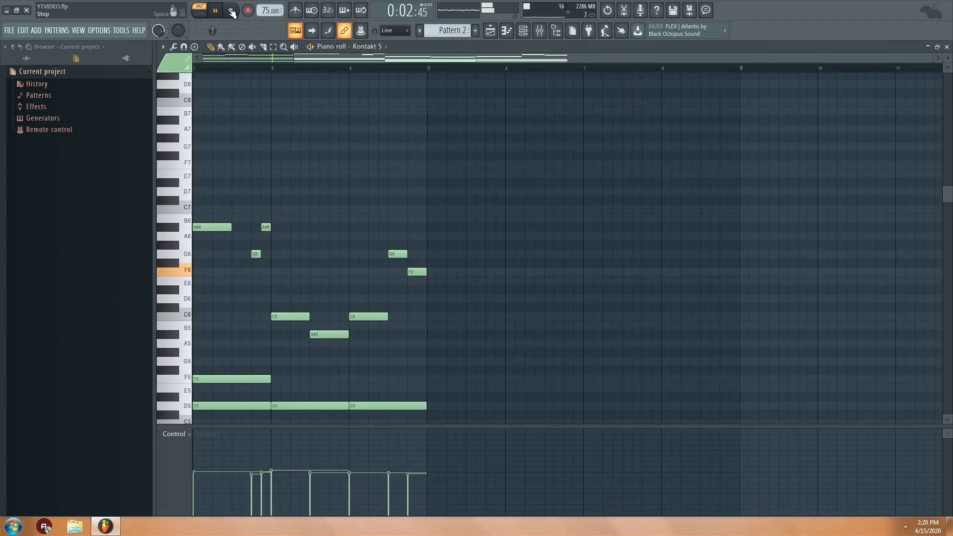
Step: Lower the velocities of all Kontakt 5 notes in the cloned pattern and play it to check the softer level
left_click(231, 11)
scroll(258, 347, "down", 5)
mouse_move(195, 484)
left_mouse_down()
mouse_move(314, 496)
mouse_move(485, 491)
left_mouse_up()
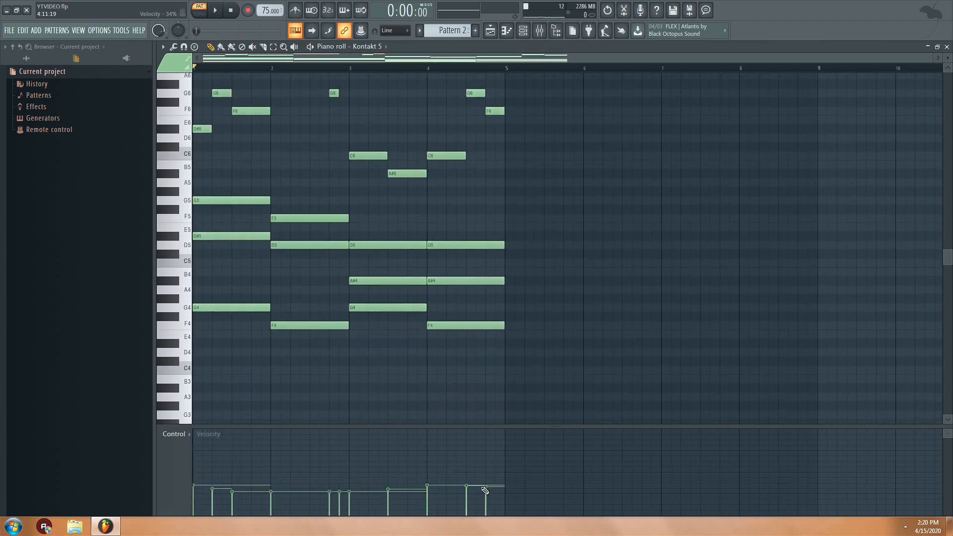
left_click(204, 11)
key("space")
left_click_drag(194, 499, 490, 504)
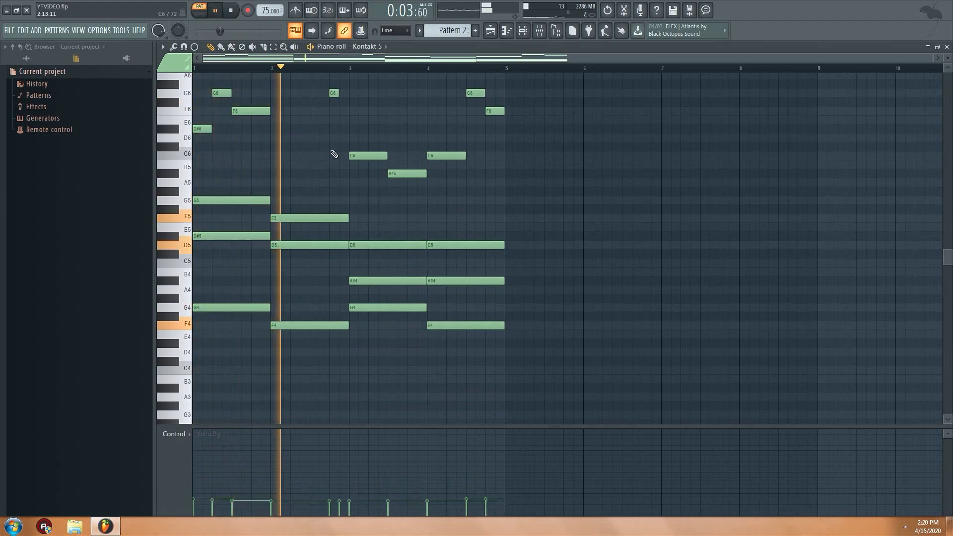
scroll(330, 176, "up", 3)
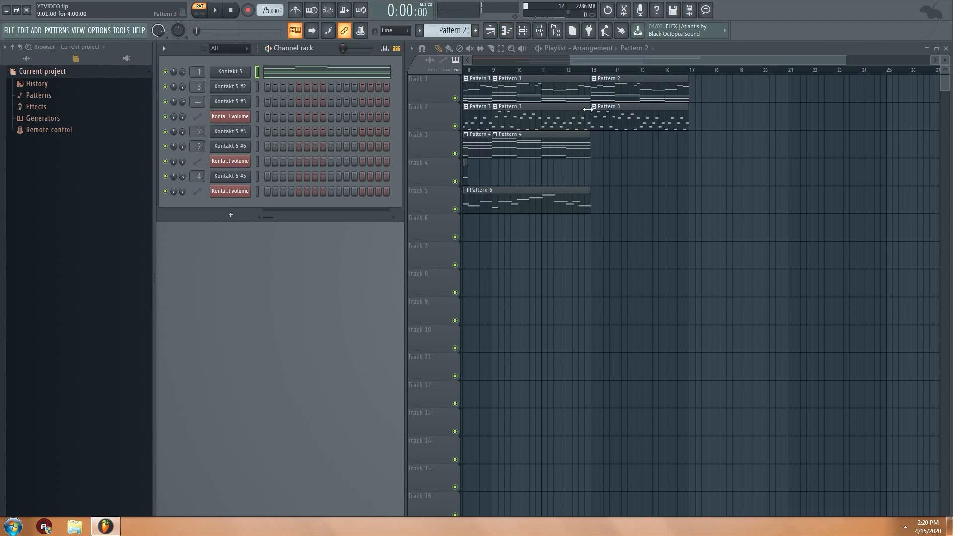
Step: Add Omnisphere from the plugin database as a new channel in the channel rack
left_click(126, 58)
scroll(97, 343, "down", 2)
left_click_drag(64, 416, 345, 224)
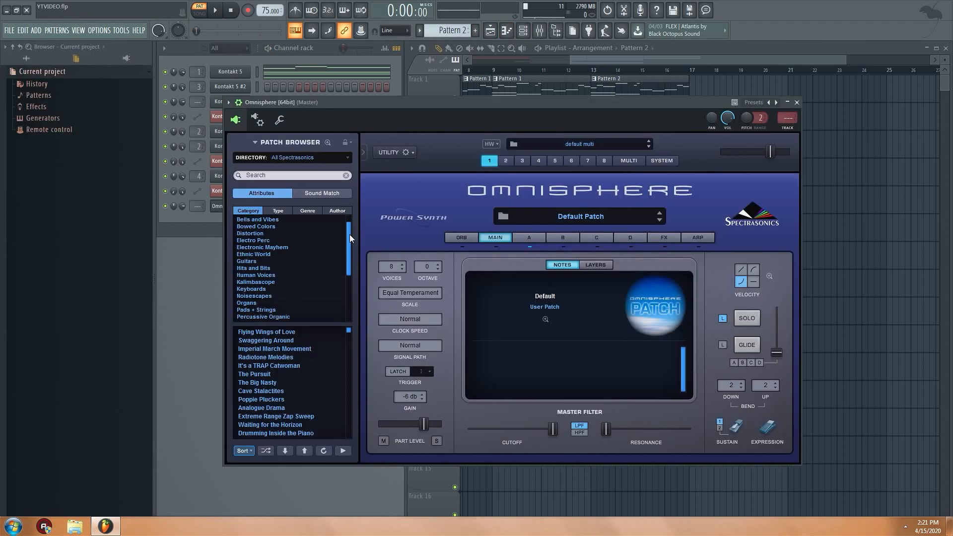
Step: Load the Double Gourd Kalimba Pick patch from Omnisphere's Kalimbascope category
left_click_drag(352, 284, 353, 205)
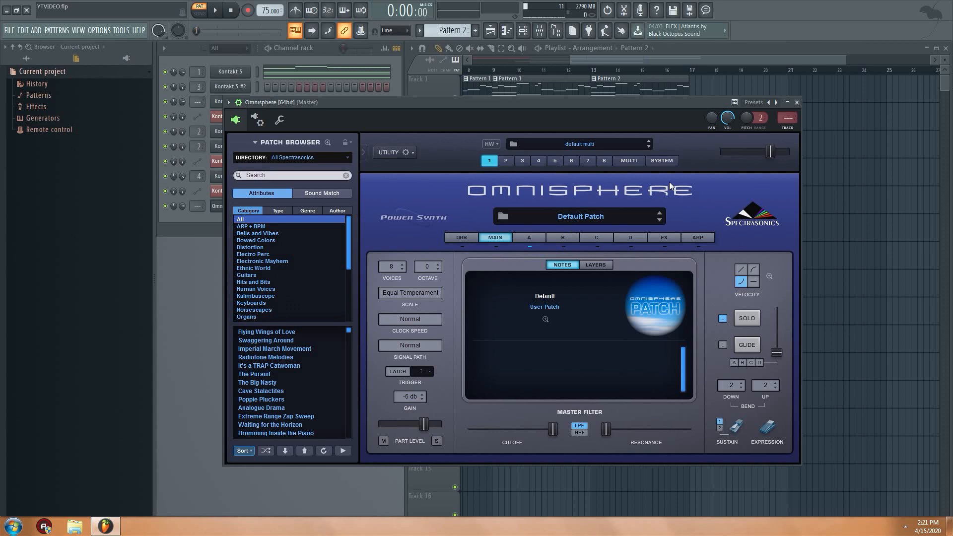
scroll(254, 267, "down", 3)
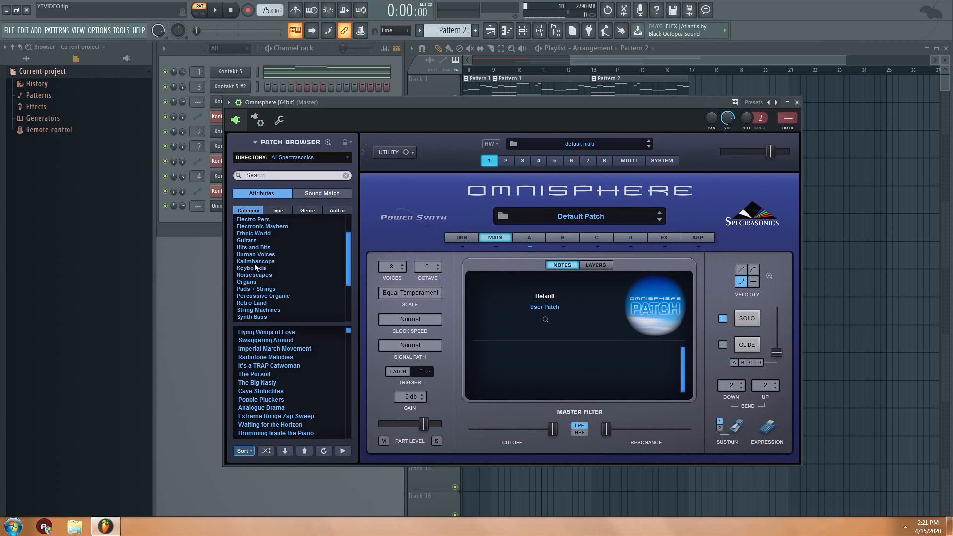
left_click(249, 261)
left_click_drag(348, 331, 350, 376)
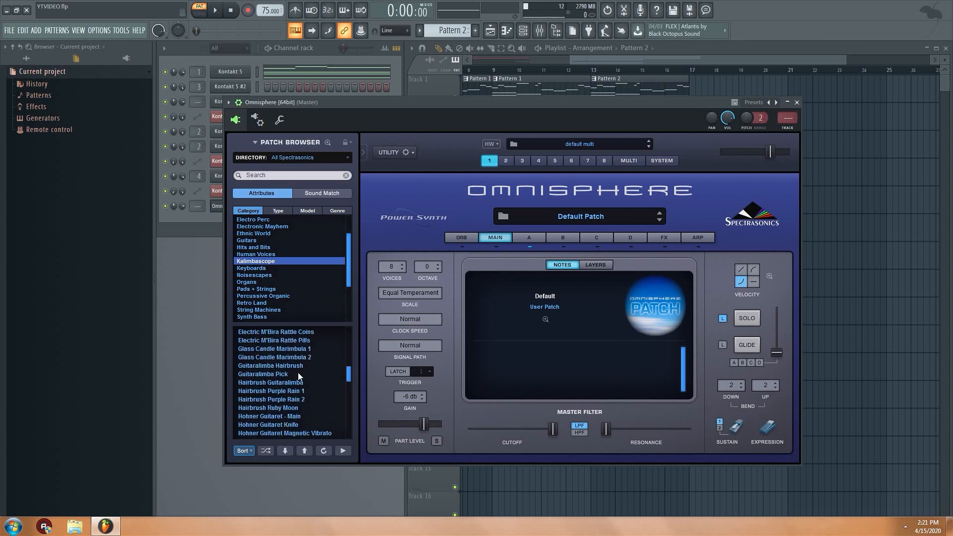
scroll(296, 391, "up", 7)
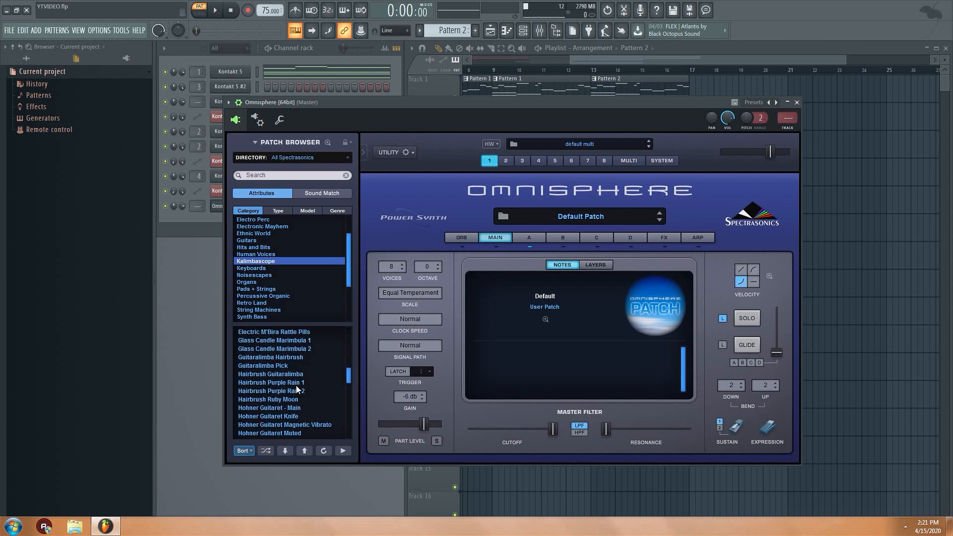
scroll(296, 389, "up", 2)
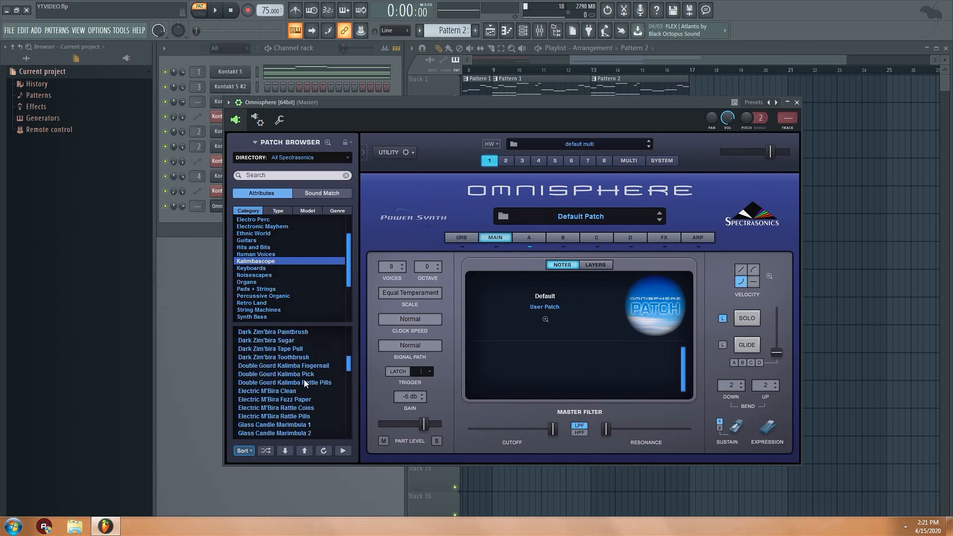
left_click(298, 374)
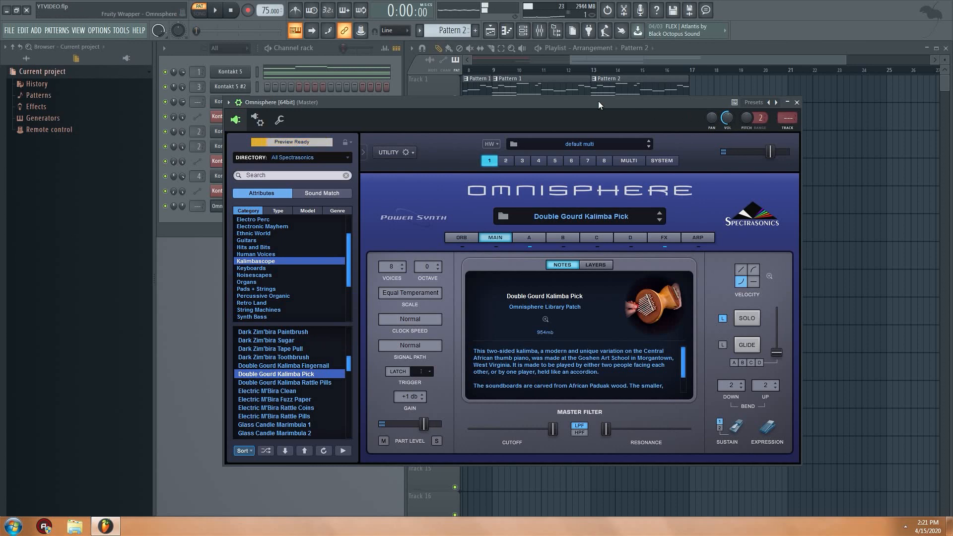
Step: Move the Kontakt 5 notes to the Omnisphere channel and route that channel to mixer track 5
left_click_drag(598, 103, 771, 103)
right_click(231, 70)
left_click(356, 83)
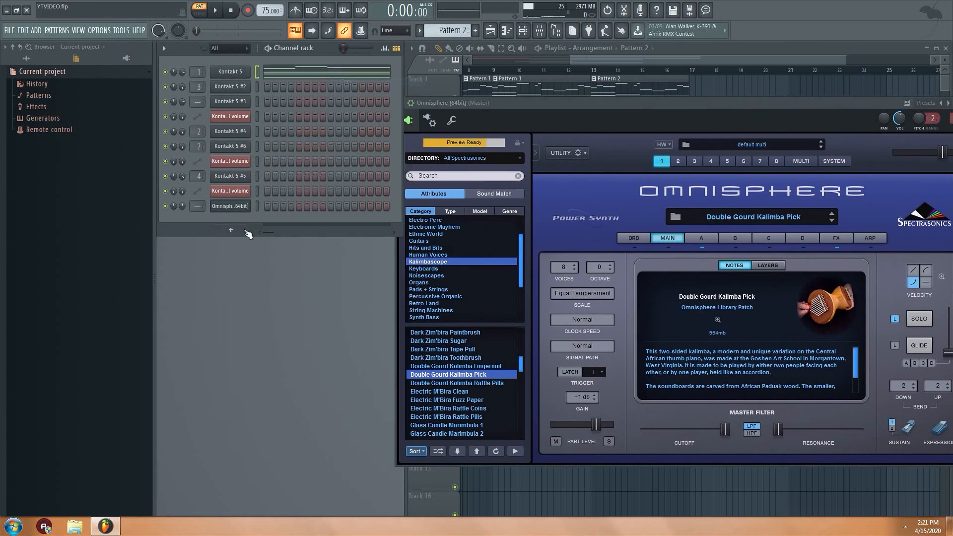
right_click(243, 206)
left_click(346, 226)
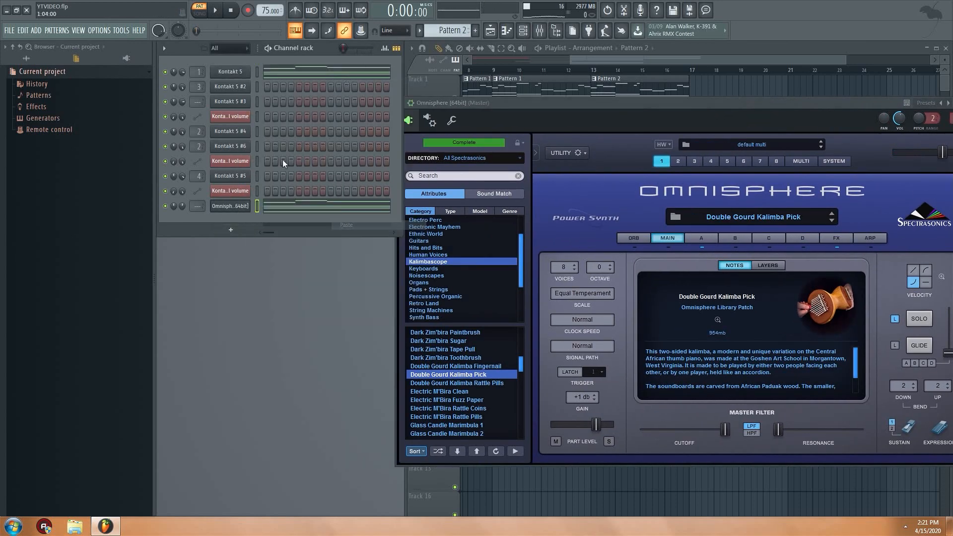
left_click_drag(197, 205, 197, 191)
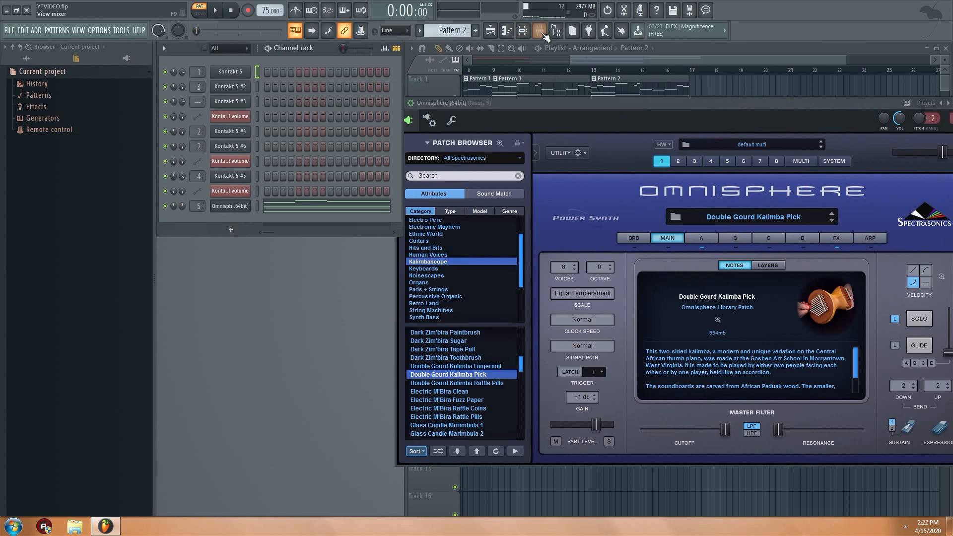
Step: Copy the mixer track state of Insert 1, with its EQ and reverb, onto Insert 5
left_click(543, 34)
left_click(291, 164)
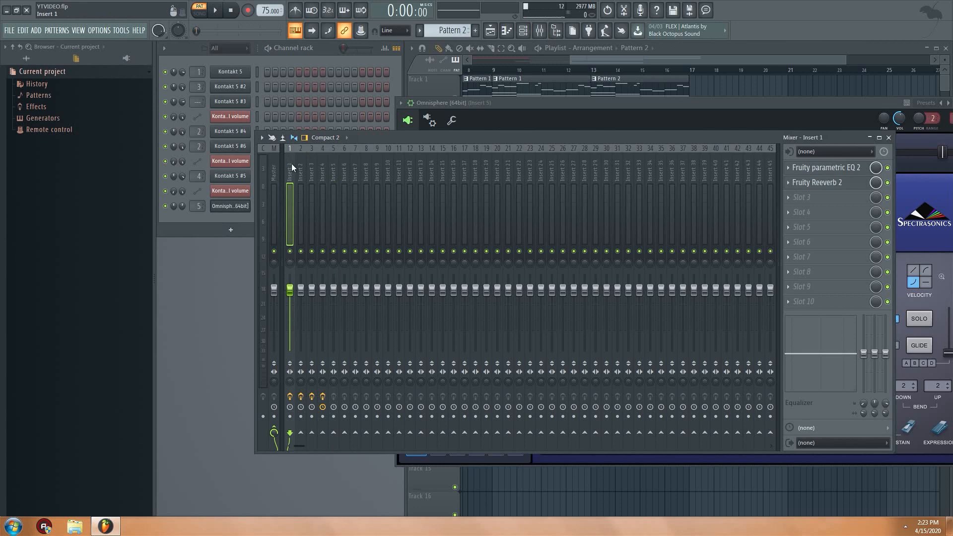
right_click(290, 162)
mouse_move(314, 189)
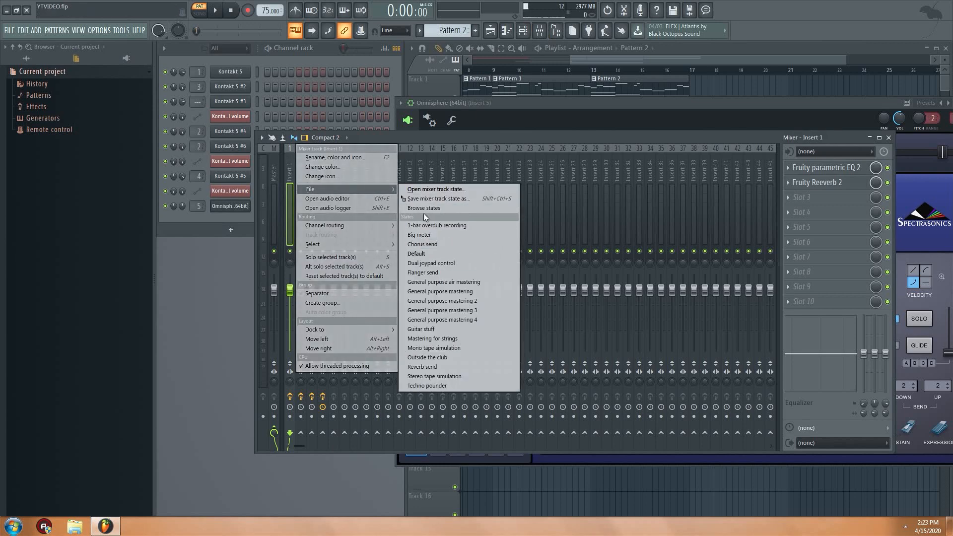
left_click_drag(421, 199, 335, 166)
scroll(805, 185, "down", 2)
scroll(806, 213, "up", 1)
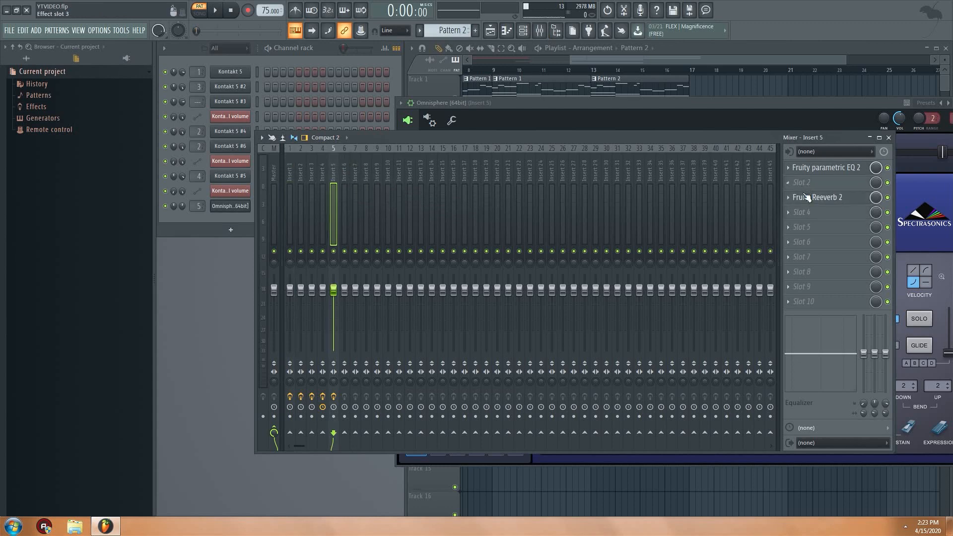
scroll(800, 198, "up", 1)
Step: Adjust the low-cut band of Fruity parametric EQ 2 on Insert 5, and close the EQ and the mixer
left_click(804, 167)
left_click_drag(382, 251, 357, 255)
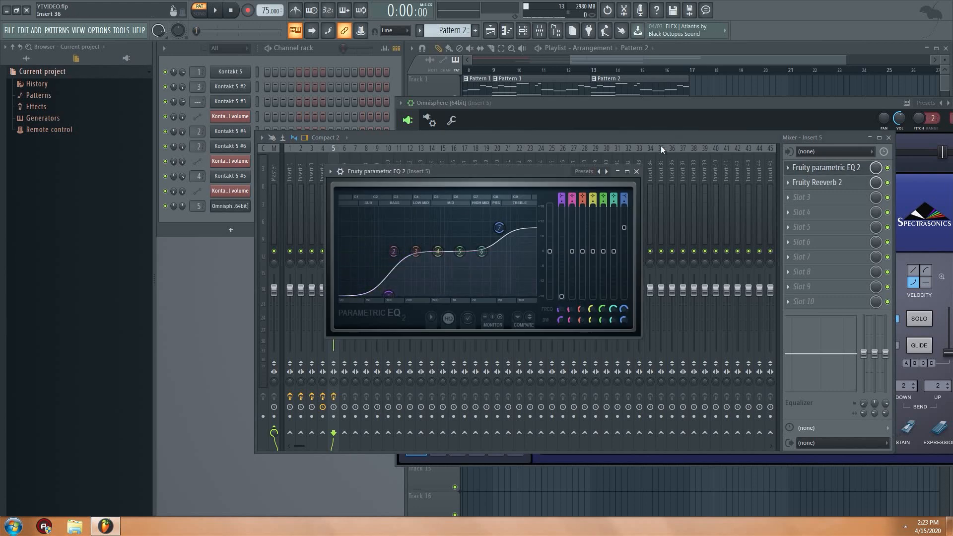
left_click_drag(388, 294, 390, 299)
left_click(826, 167)
left_click(888, 137)
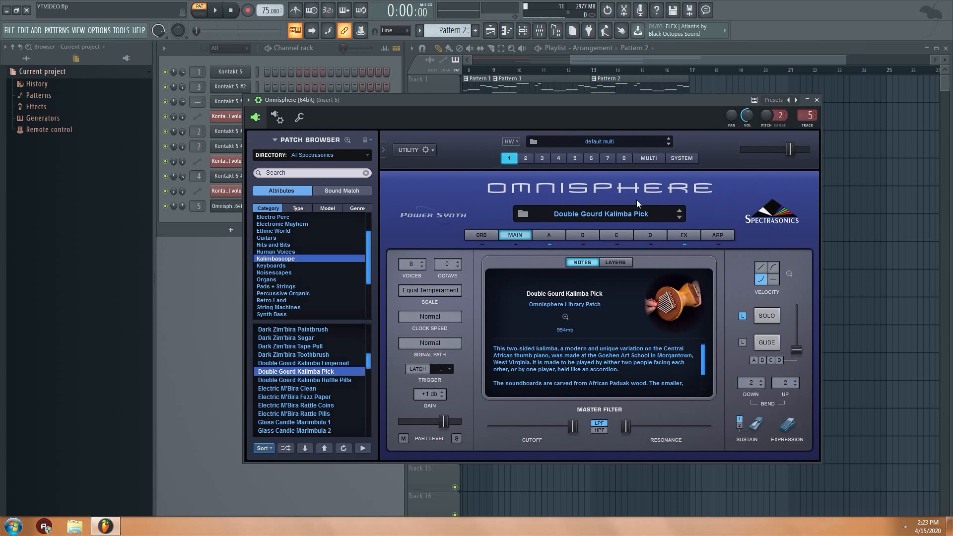
Step: Audition a few notes of the kalimba patch and close the Omnisphere window
left_click_drag(499, 121, 481, 109)
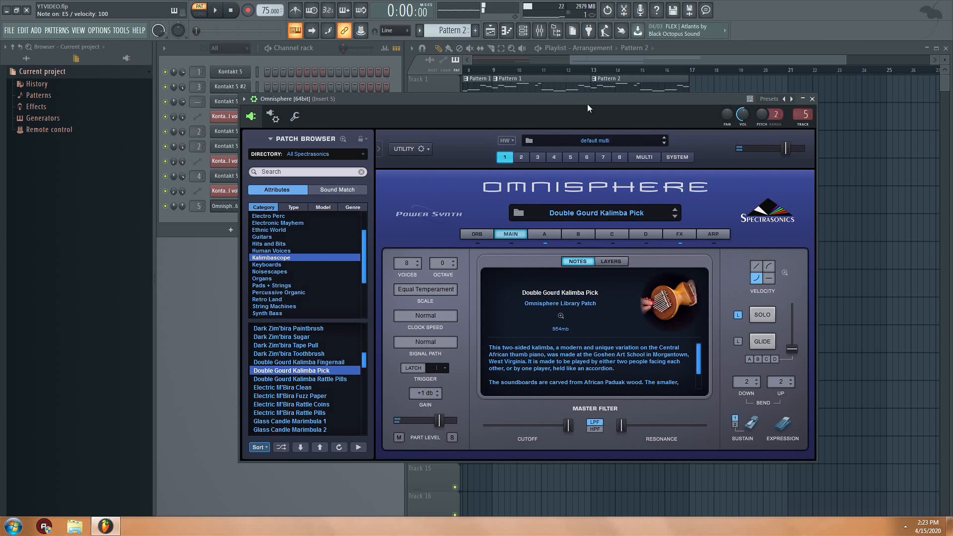
key("z")
key("z")
left_click(812, 99)
Step: Raise the Omnisphere channel volume while Pattern 2 plays, and close the plugin window
left_click(214, 10)
left_click(230, 205)
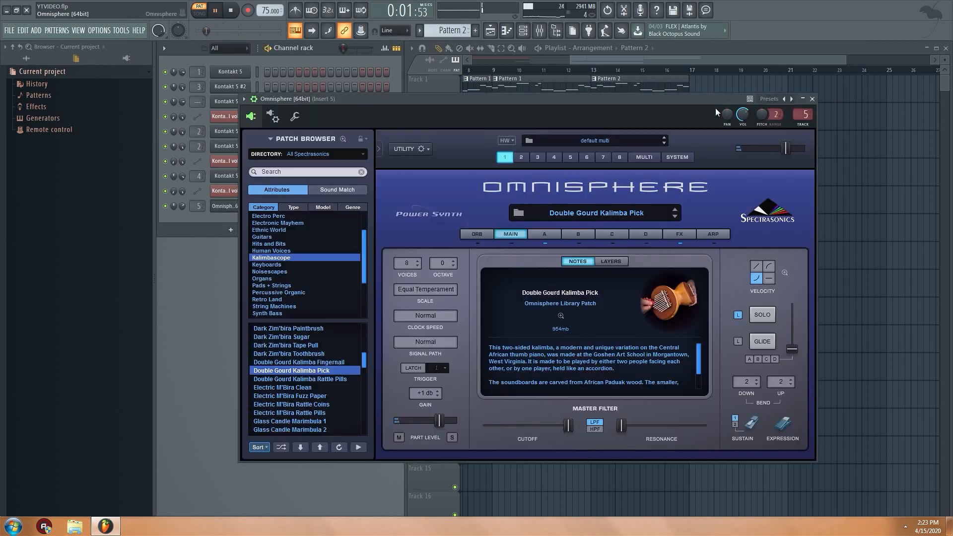
left_click_drag(743, 115, 741, 100)
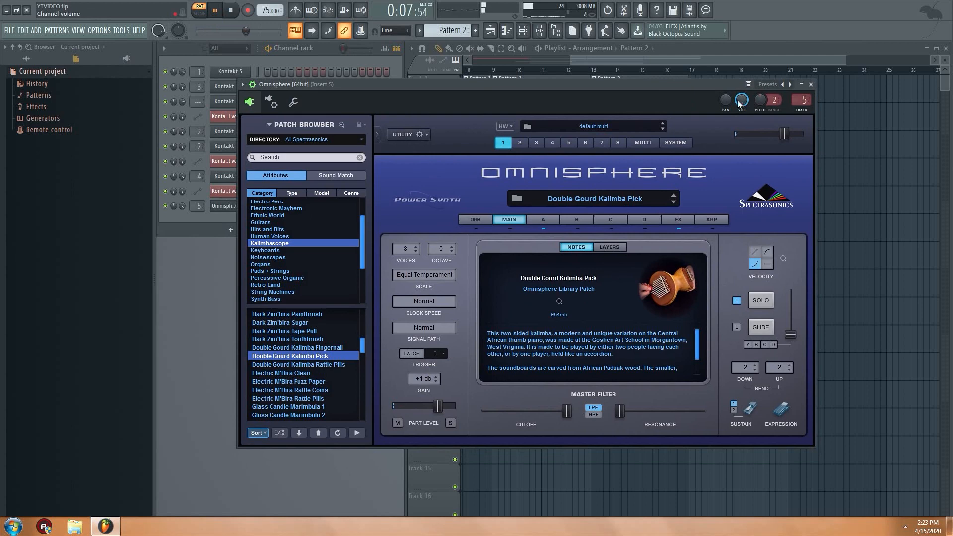
left_click_drag(739, 102, 740, 94)
left_click(811, 85)
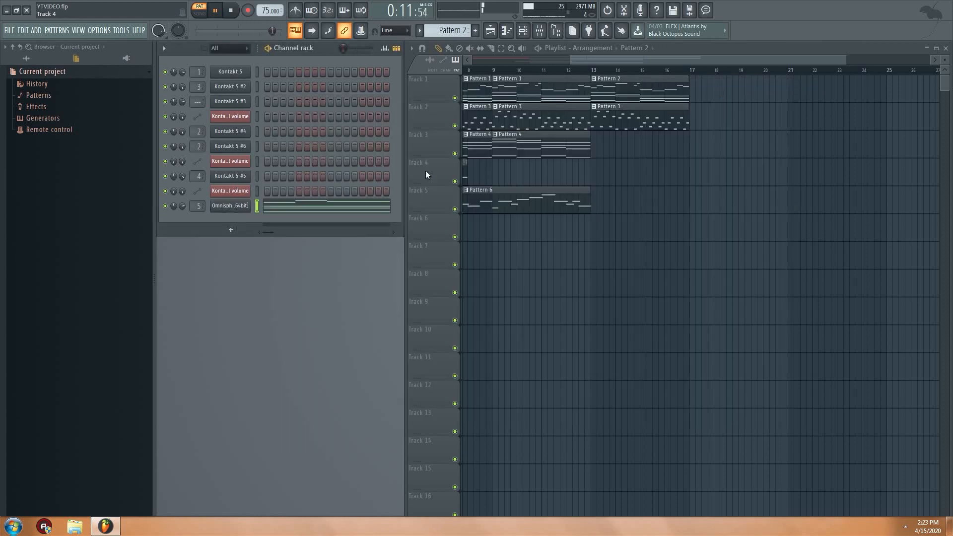
Step: Raise the velocities of all Omnisphere notes in Pattern 2 to a fairly even level during playback, and stop playback
left_click(358, 207)
scroll(358, 209, "down", 5)
left_click_drag(195, 487, 488, 484)
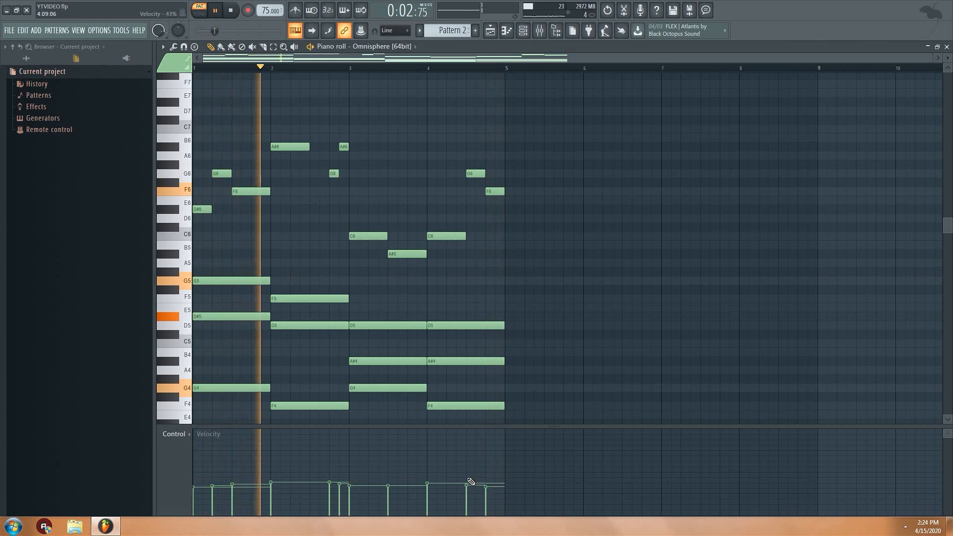
left_click_drag(196, 463, 491, 470)
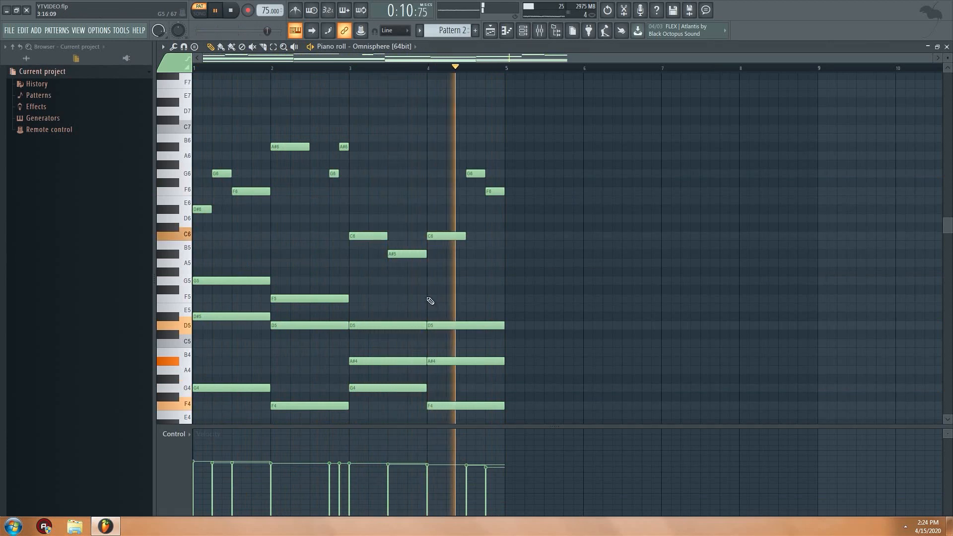
left_click_drag(428, 460, 496, 463)
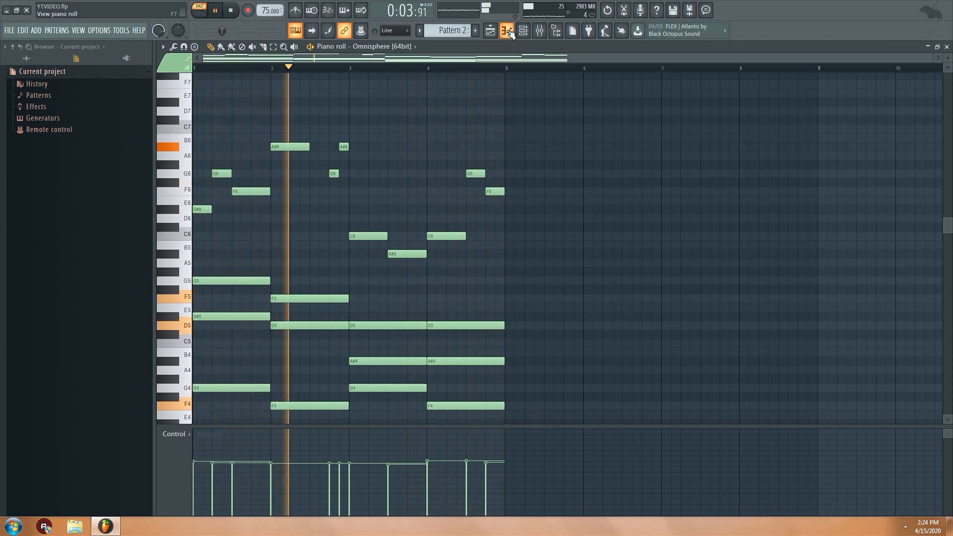
key("space")
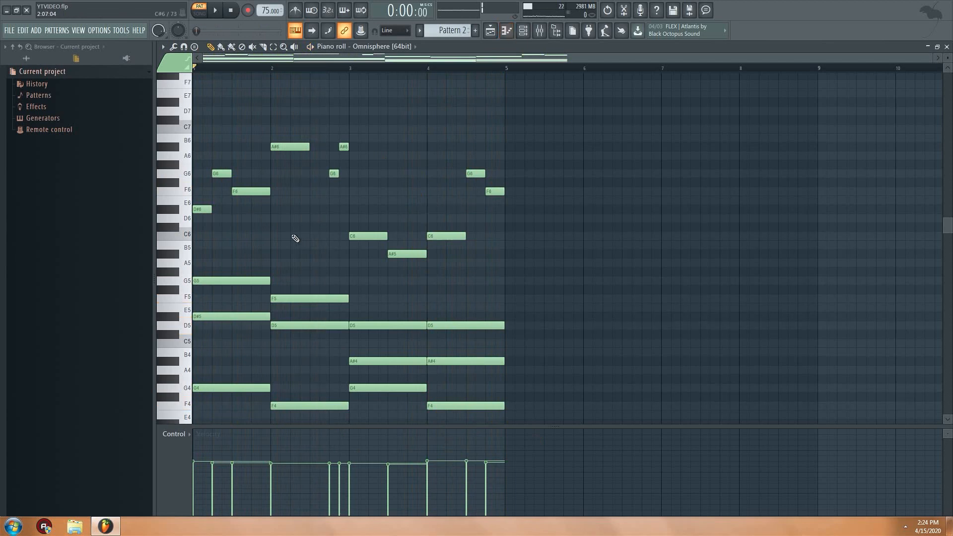
Step: Move the F4 chord note in bar 2 up to A#4 and play the pattern to check the chord
left_click(297, 298)
left_click(280, 324)
left_click_drag(299, 407, 299, 358)
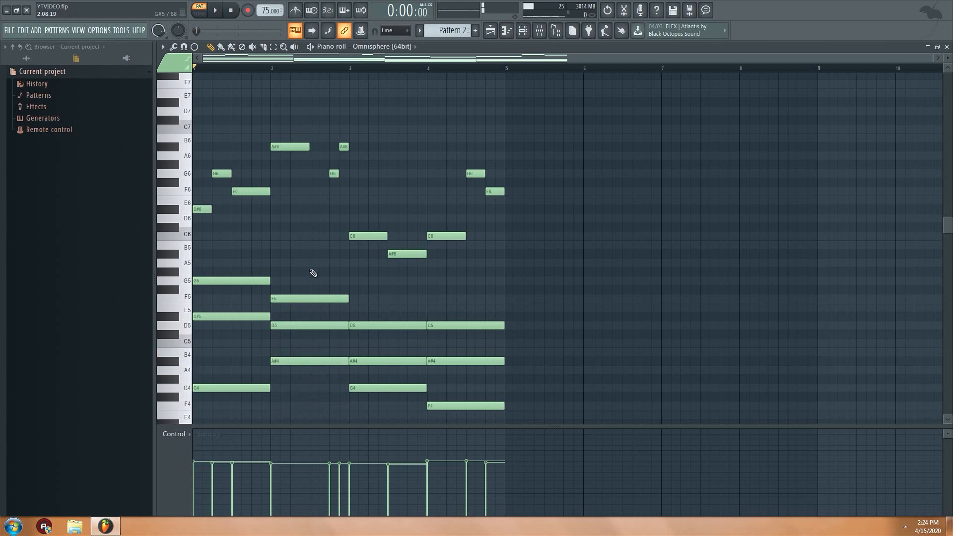
key("space")
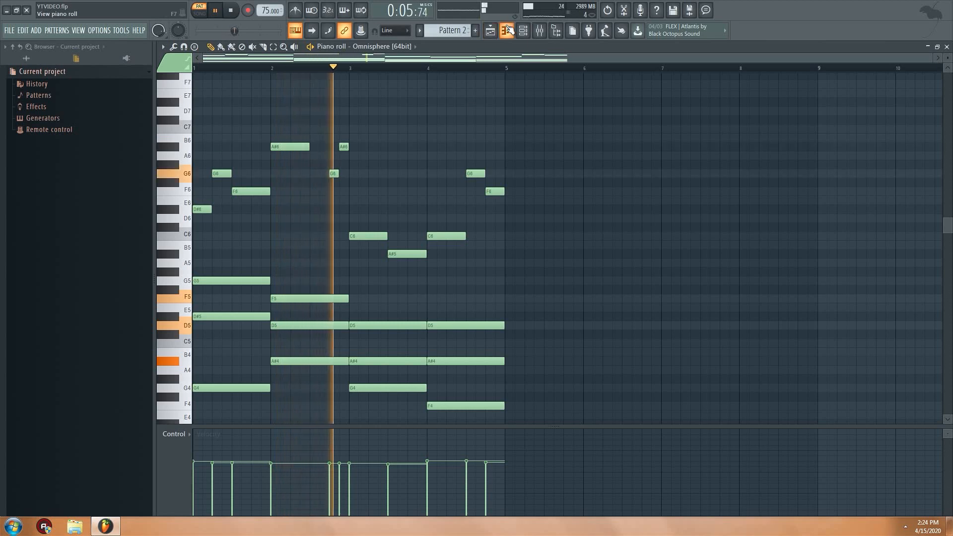
key("space")
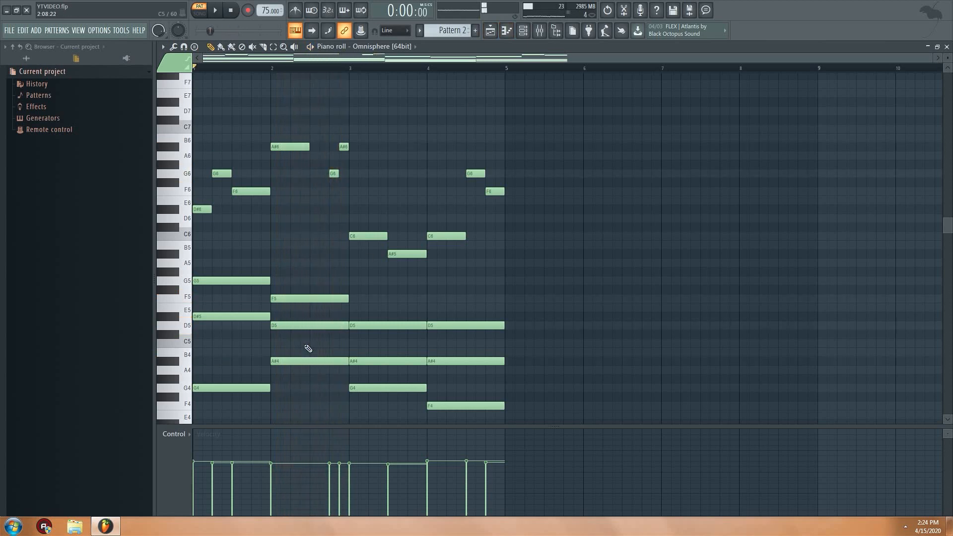
Step: Review Pattern 4's Kontakt 5 #2 chords for comparison, return to Pattern 2's Omnisphere notes and play them
left_click(511, 32)
double_click(569, 149)
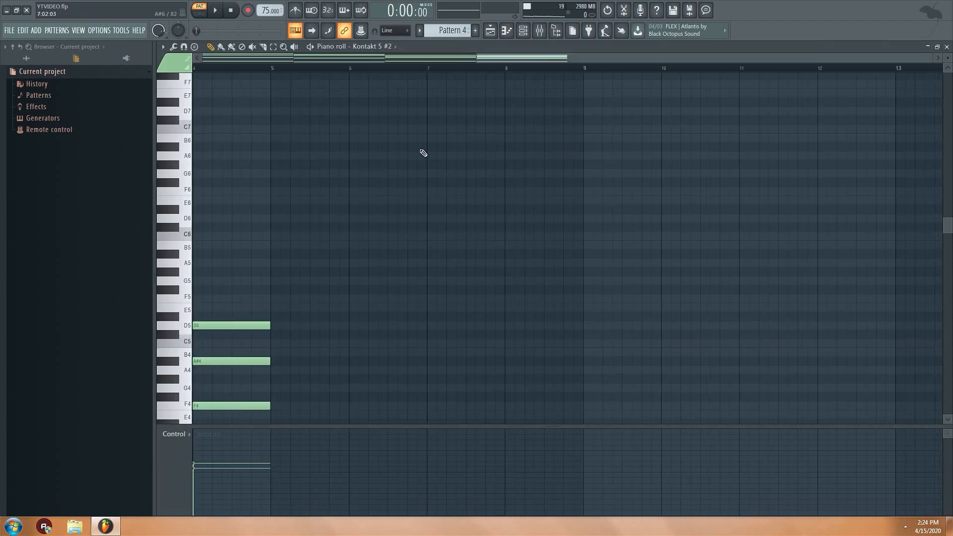
left_click_drag(416, 61, 230, 61)
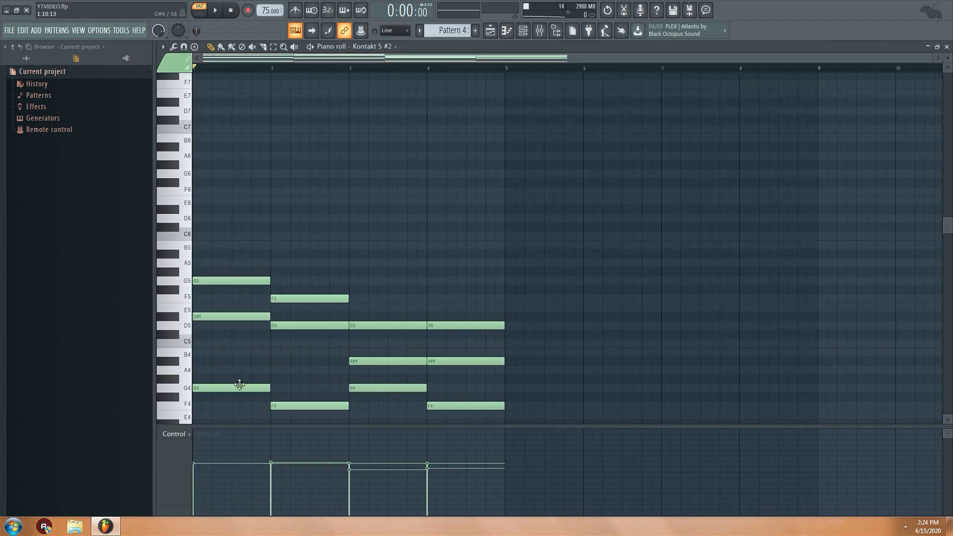
key("space")
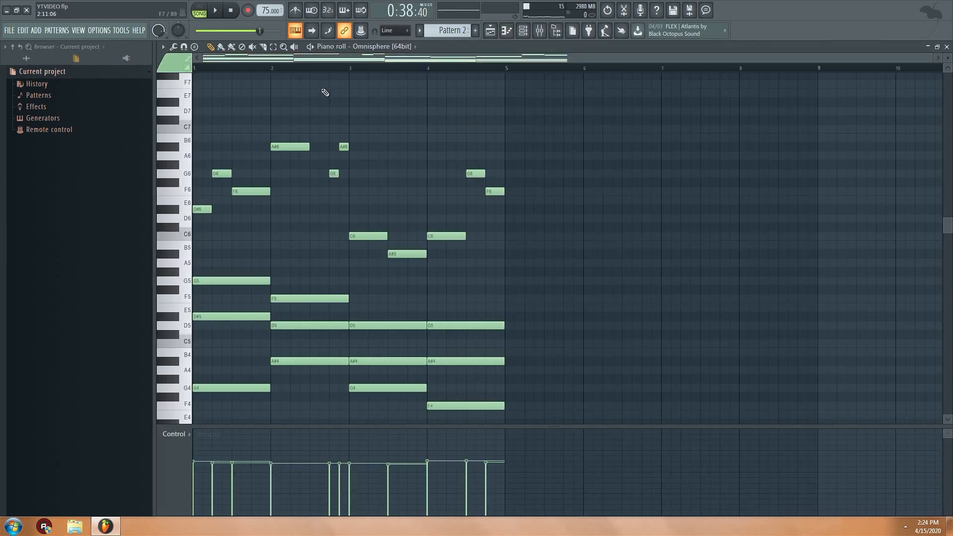
left_click(214, 12)
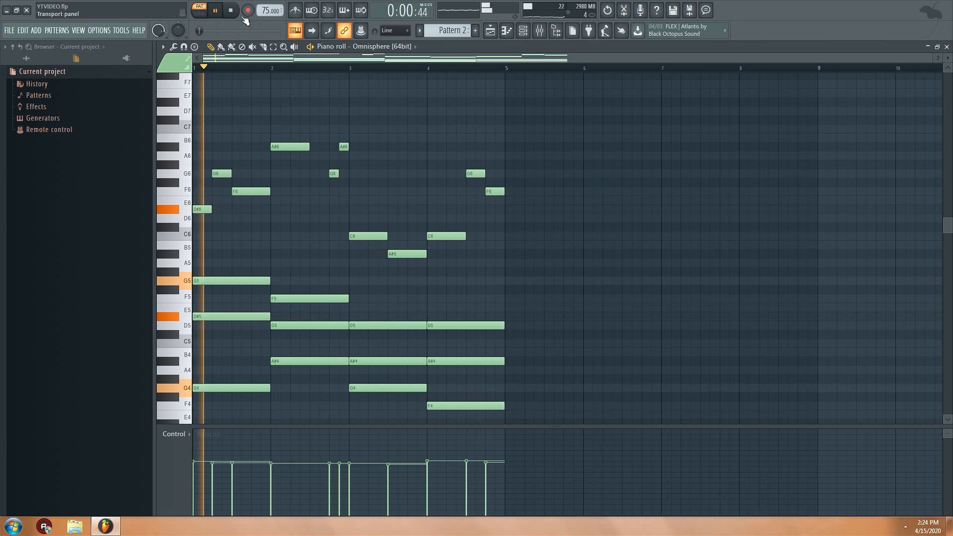
Step: Place the Pattern 2 clip at bar 13 on Track 1 and play the arrangement from there
left_click(508, 31)
left_click(597, 87)
left_click_drag(595, 87, 496, 96)
left_click(486, 70)
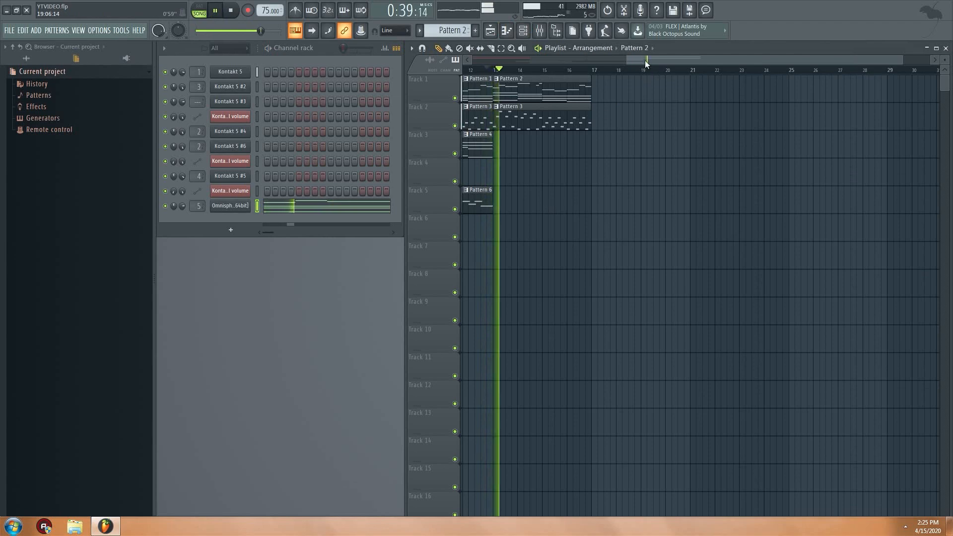
left_click_drag(646, 64, 563, 93)
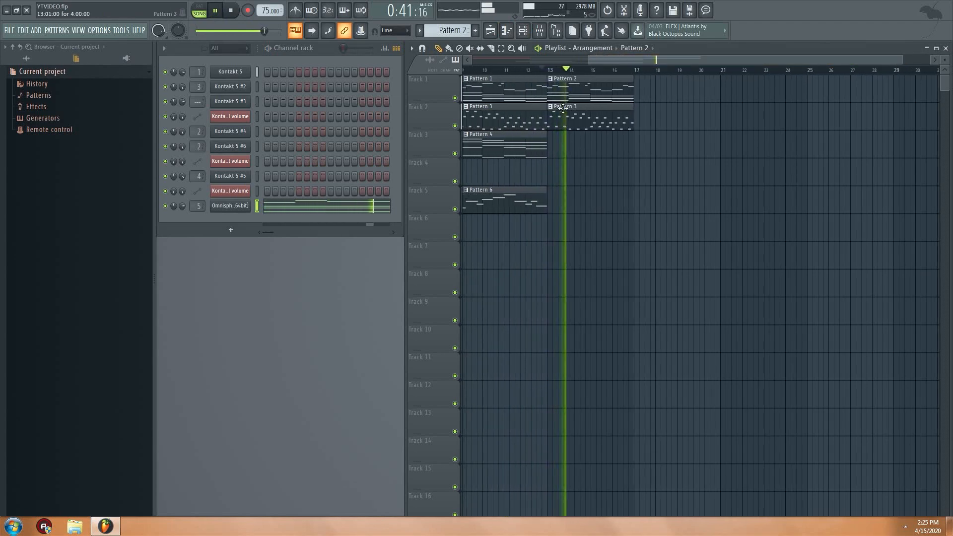
left_click(475, 31)
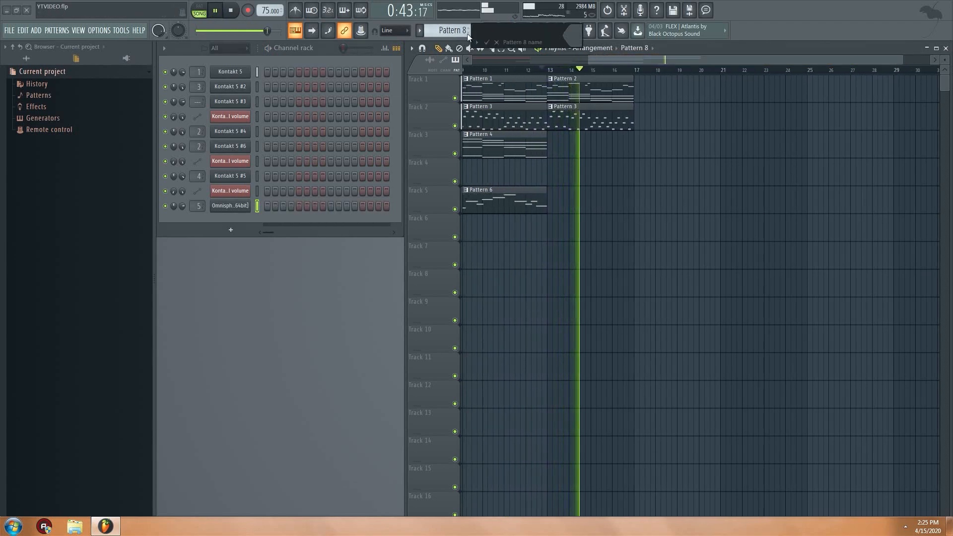
left_click(496, 42)
left_click_drag(462, 31, 462, 39)
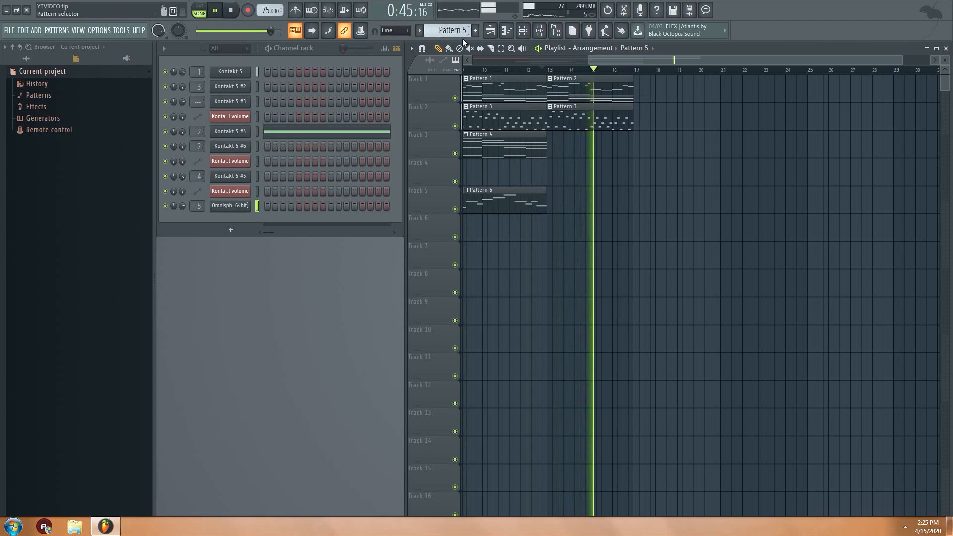
Step: Clone Pattern 3 and replace its clip at bar 13 on Track 2 with the clone
left_click(561, 107)
right_click(449, 29)
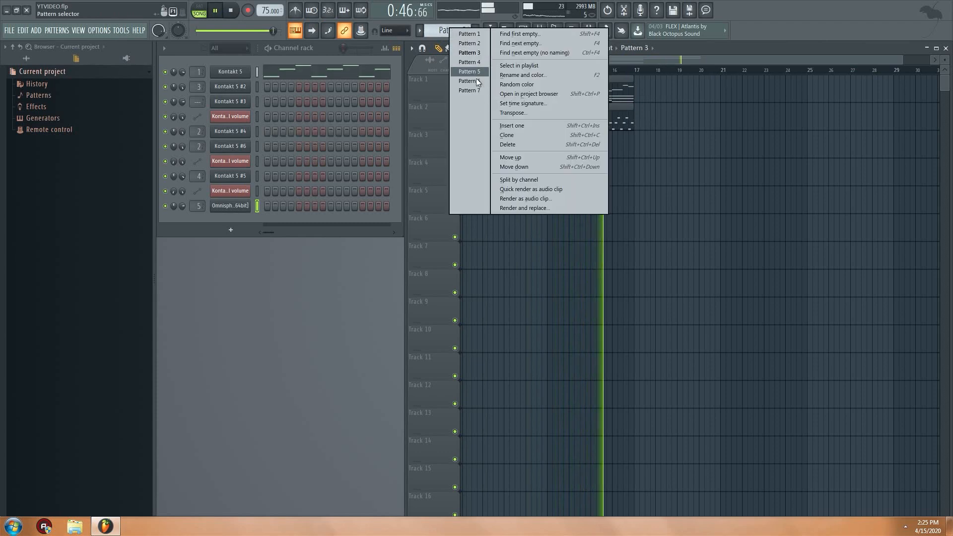
left_click(500, 138)
right_click(570, 119)
left_click_drag(566, 119, 551, 119)
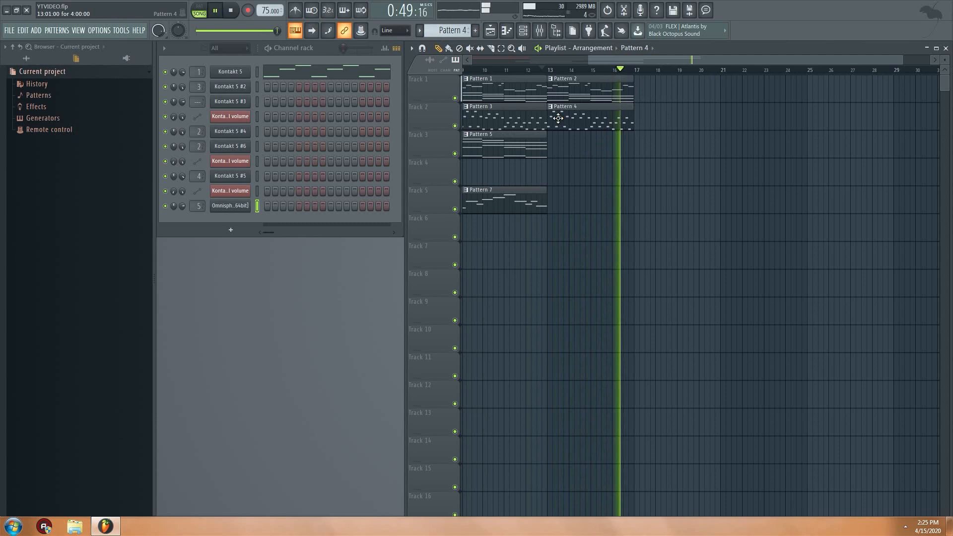
Step: Lower the velocities of all Kontakt 5 notes in Pattern 4 to a fairly even low level during playback
double_click(558, 118)
key("space")
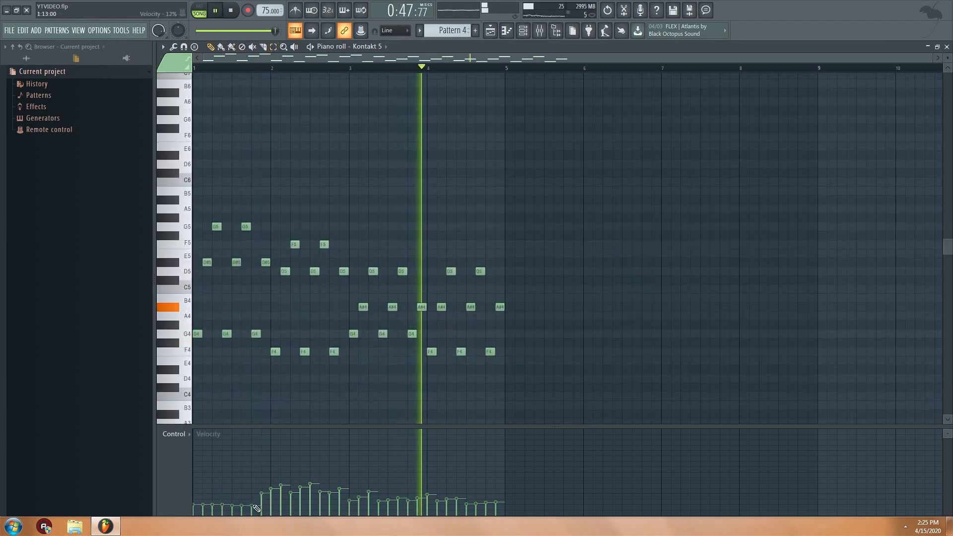
left_click_drag(256, 508, 497, 507)
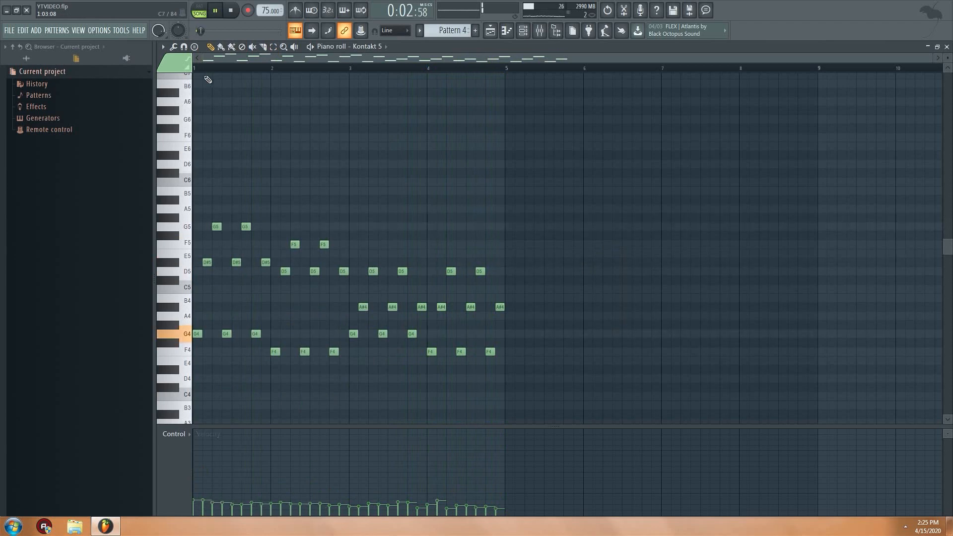
Step: Adjust the Omnisphere channel volume to about 86% while the arrangement plays, close the plugin window, and stop playback
left_click(506, 30)
left_click(591, 94)
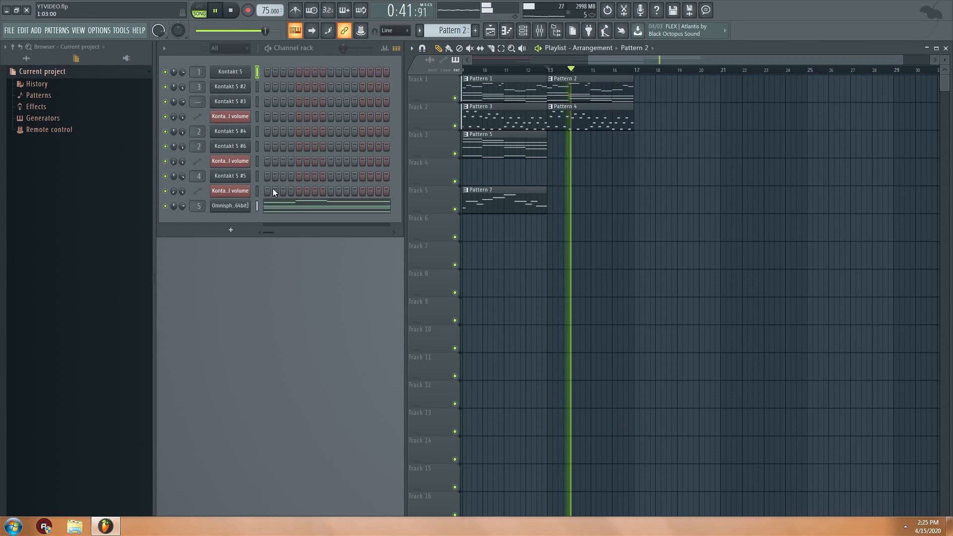
left_click(244, 206)
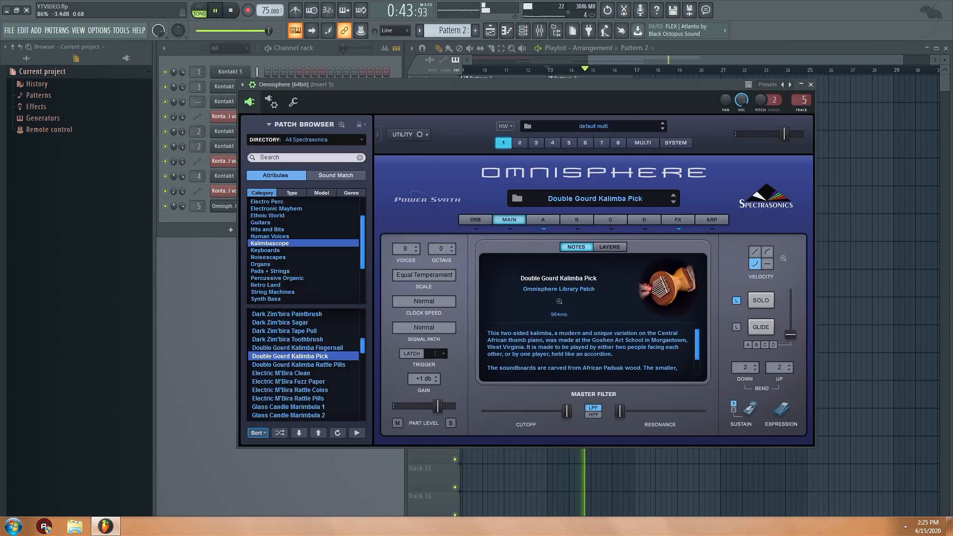
left_click(812, 85)
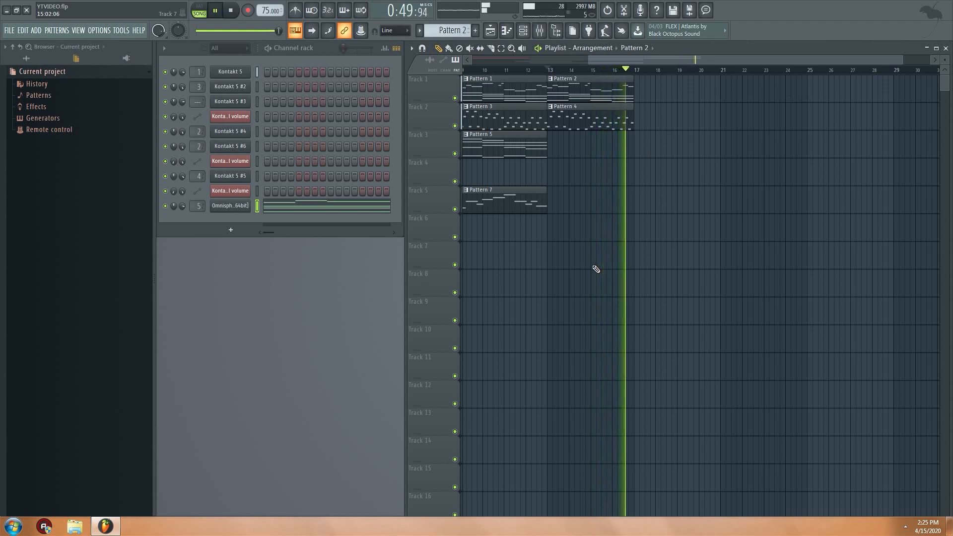
key("space")
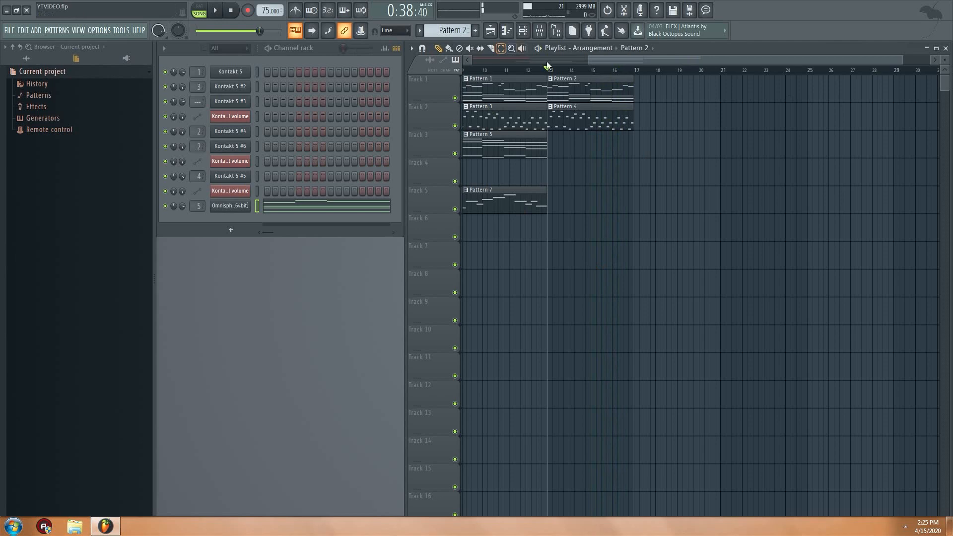
Step: Rework Pattern 2's Omnisphere melody over four bars to A#6, G6, F6; G6, A#6, D#6; C6, G6; D#6, G6, A#6, and play it
double_click(585, 89)
scroll(230, 196, "up", 4)
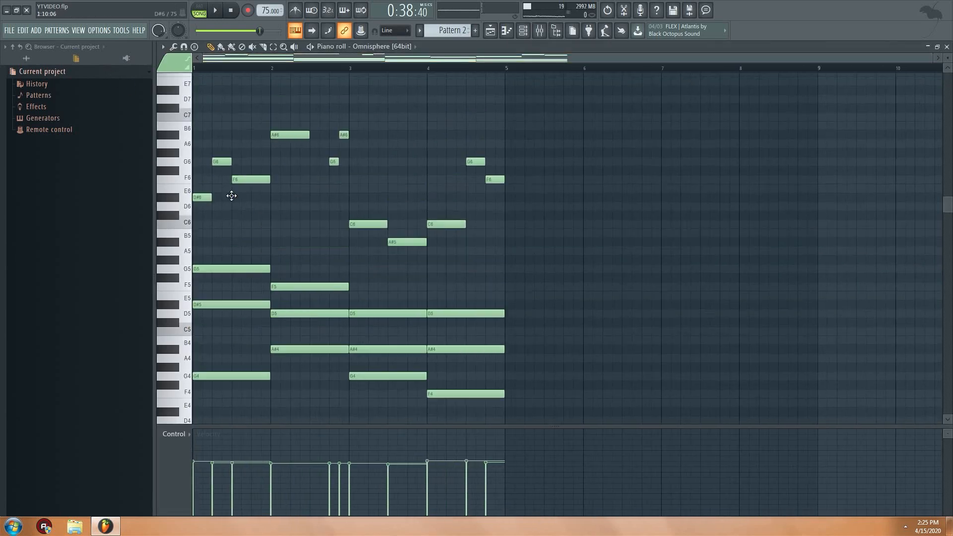
scroll(319, 156, "down", 4)
scroll(251, 212, "up", 1)
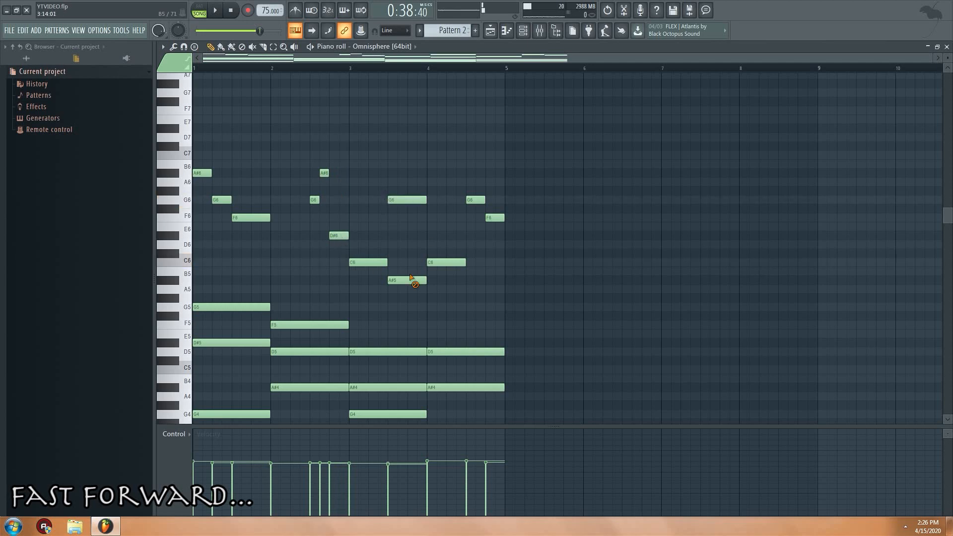
key("space")
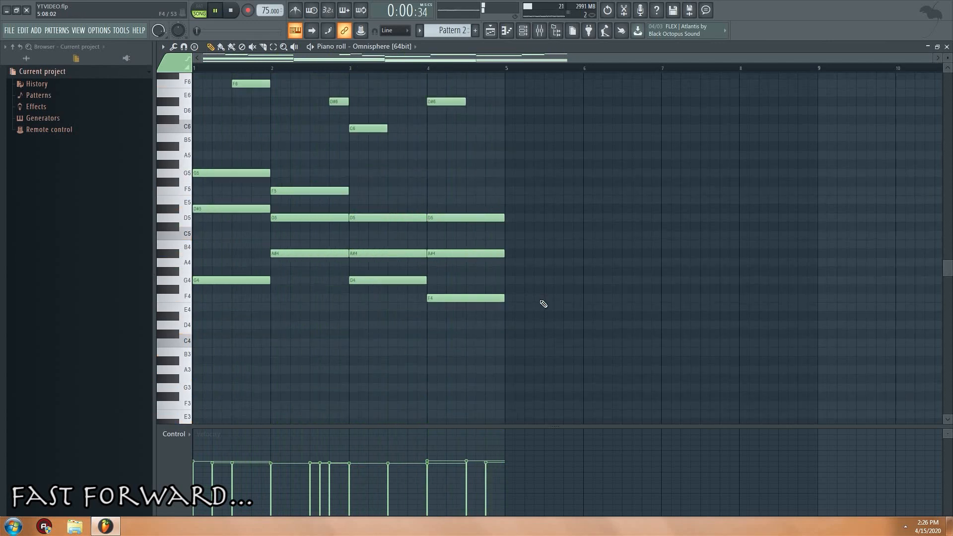
Step: Transpose all Omnisphere notes in Pattern 2 up one octave and play the result
left_click(273, 47)
left_click_drag(560, 357, 208, 58)
scroll(225, 233, "up", 4)
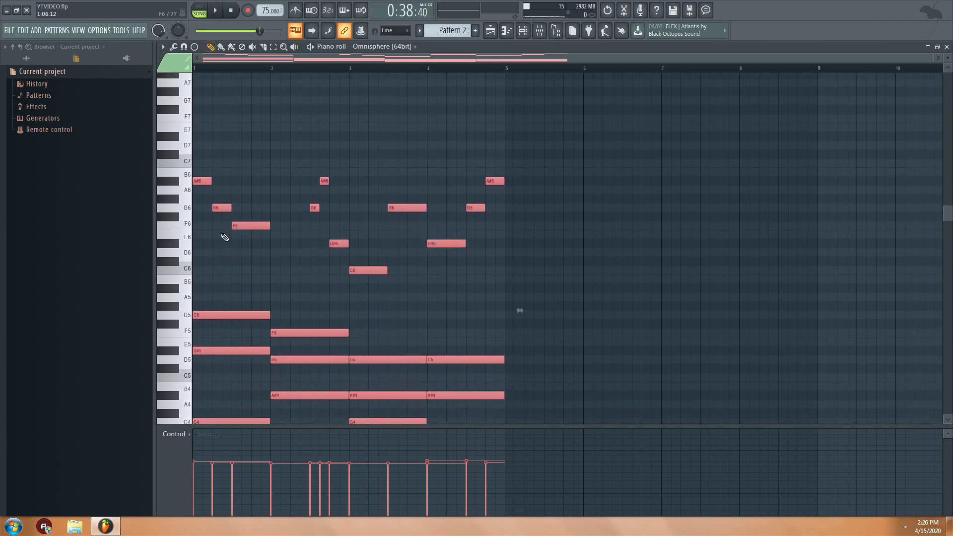
left_click_drag(202, 257, 197, 147)
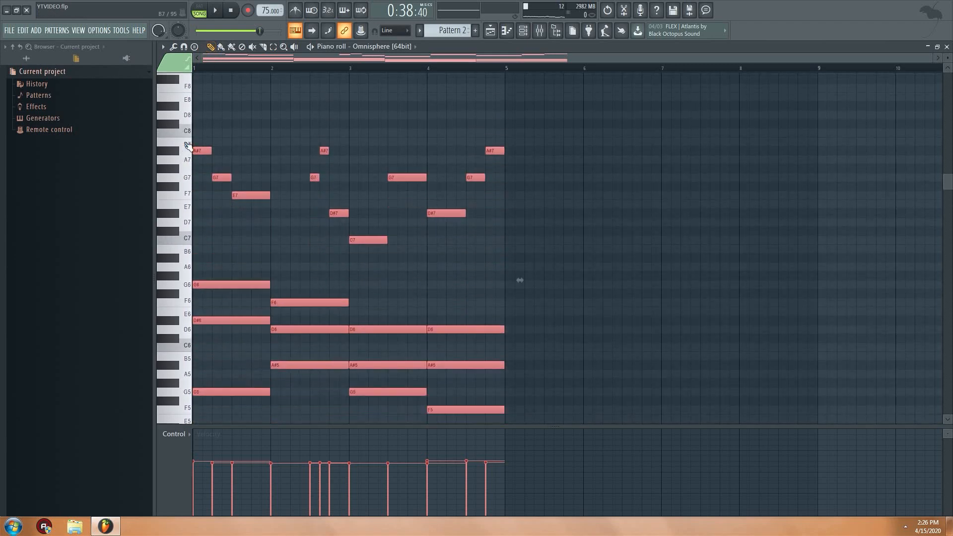
key("space")
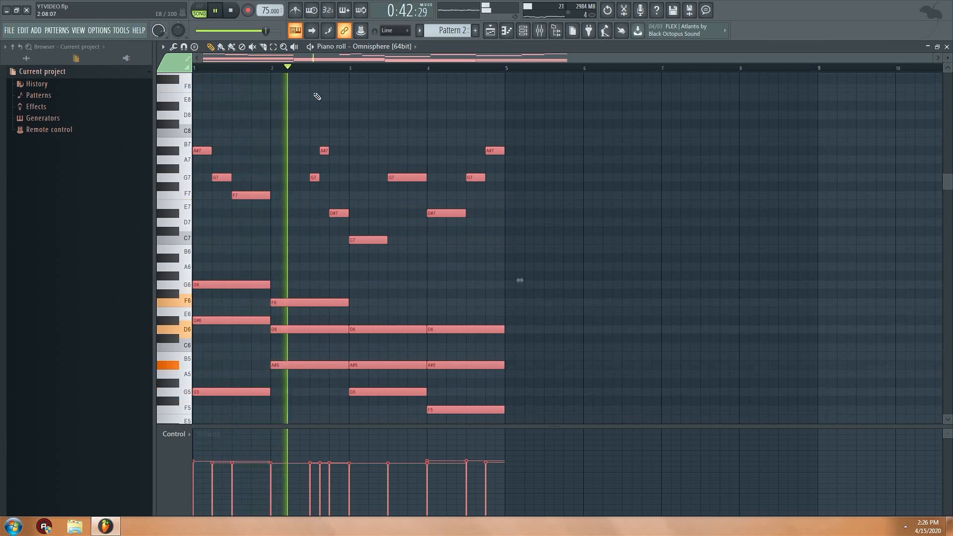
Step: Play the arrangement from bar 13 in the playlist to judge the transposed section, and stop playback
left_click(507, 30)
key("space")
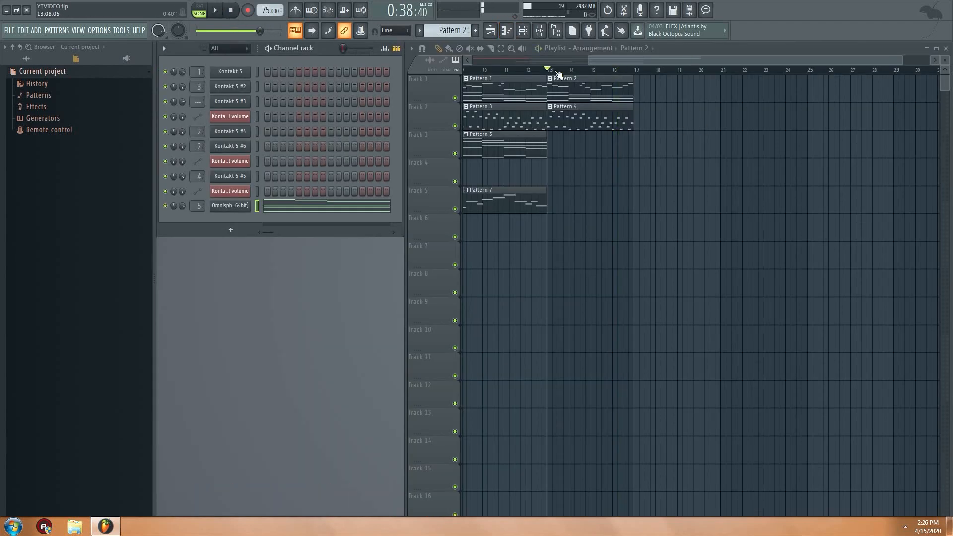
key("space")
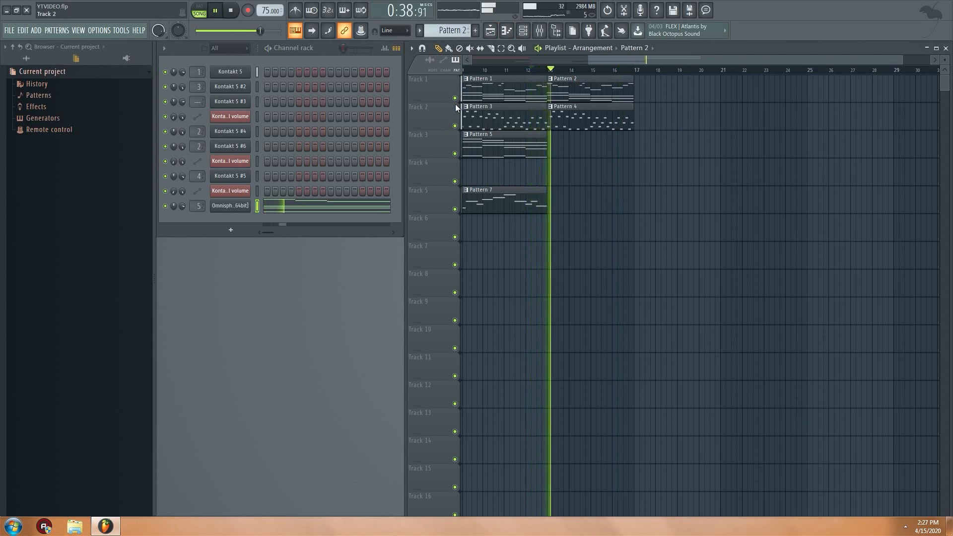
scroll(451, 33, "up", 1)
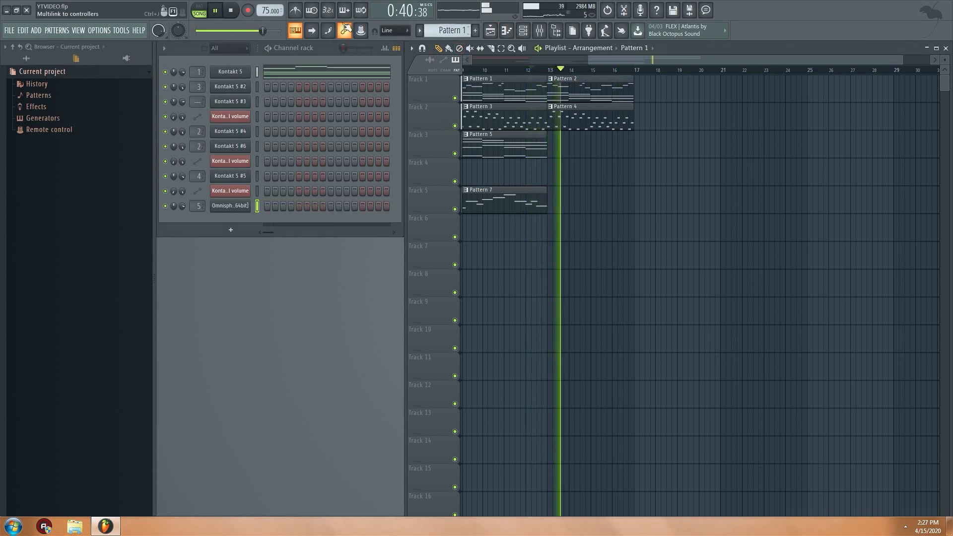
left_click(231, 11)
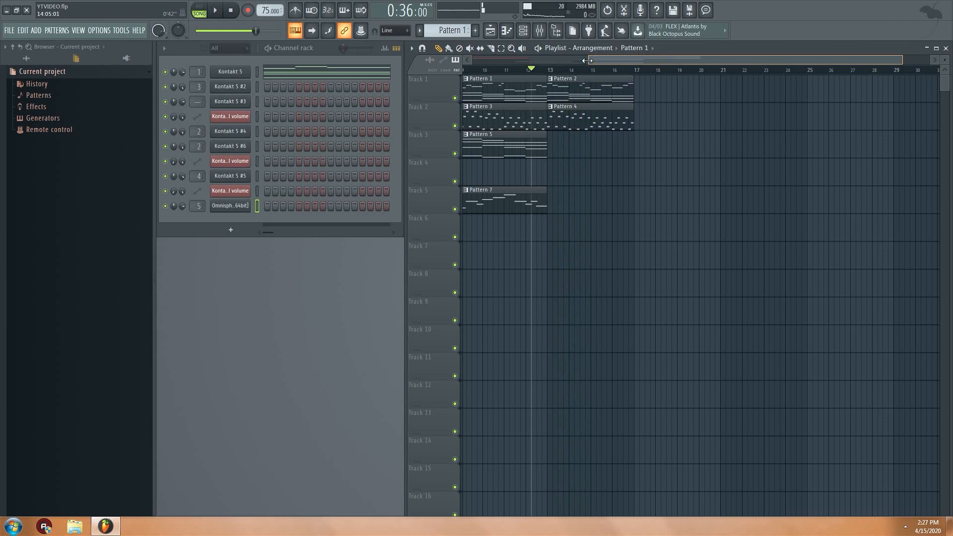
Step: Lower the C7 melody note in bar 3 of Pattern 2 to A#6 and play it to check
double_click(571, 88)
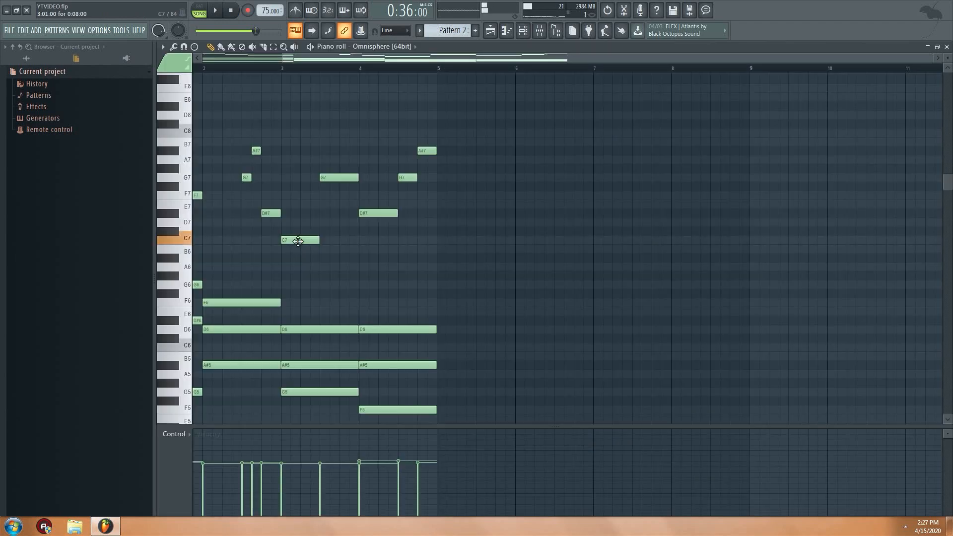
left_click(261, 68)
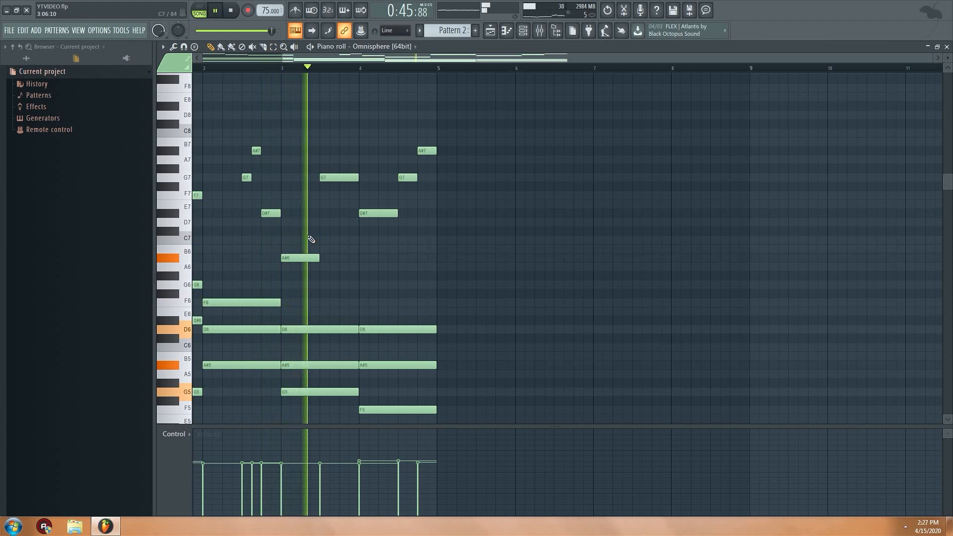
left_click(521, 36)
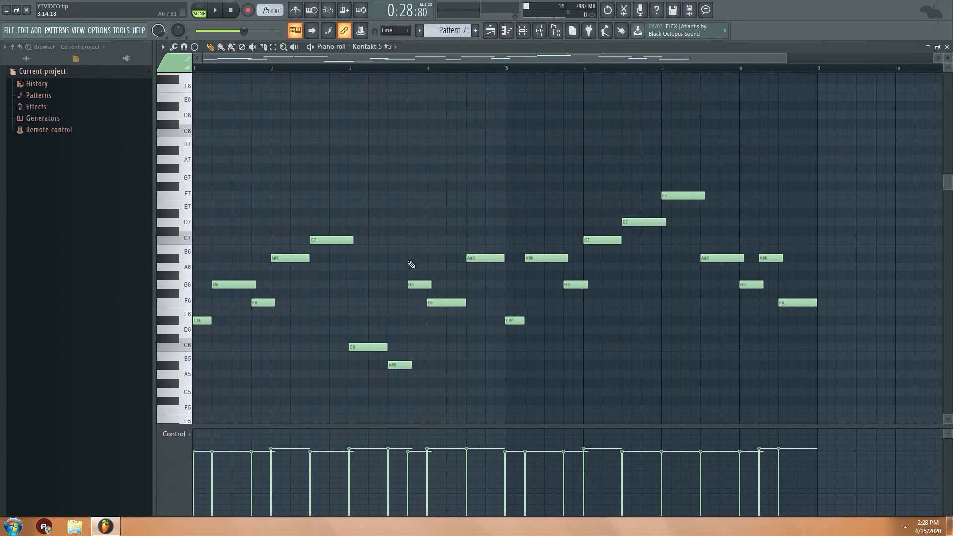
Step: Duplicate the Pattern 2 and Pattern 4 clips on Tracks 1 and 2 to bar 17 in the playlist
key("F7")
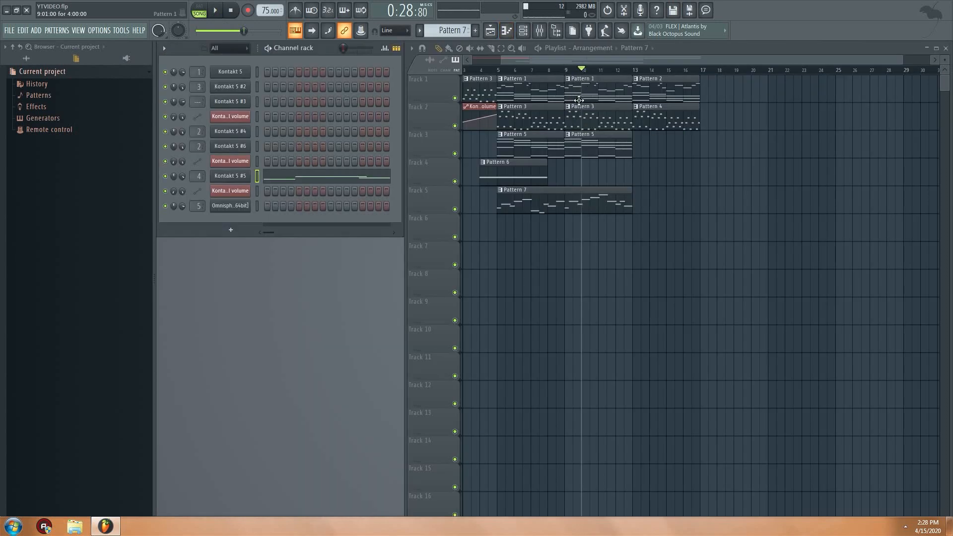
left_click_drag(506, 66, 627, 57)
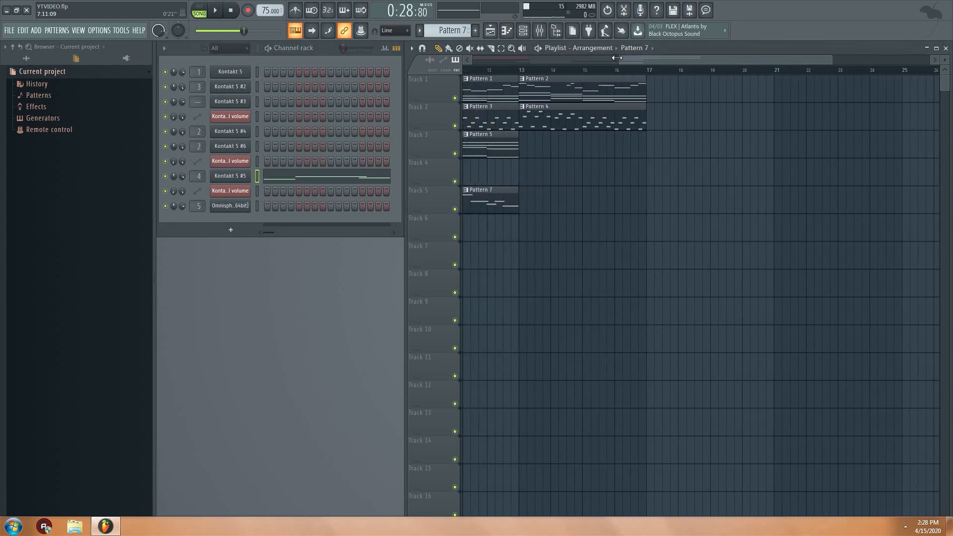
left_click_drag(518, 69, 527, 72)
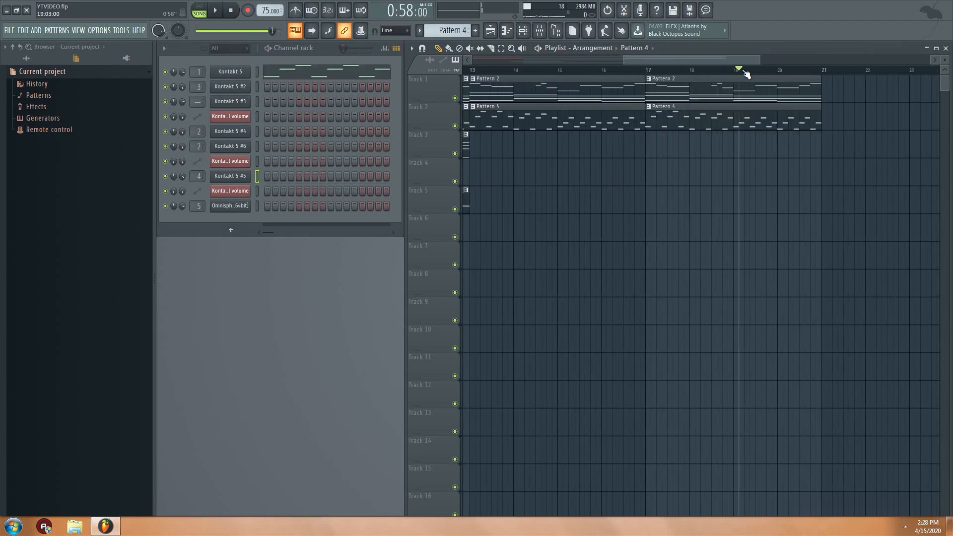
Step: Try to clone Pattern 2 for the repeated section starting at bar 17
left_click_drag(625, 59, 663, 61)
left_click(589, 90)
left_click(440, 31)
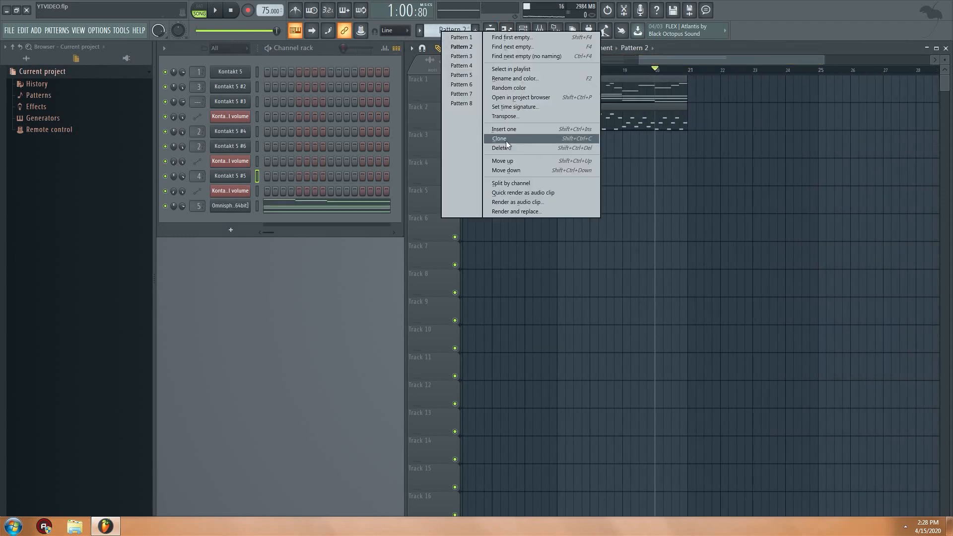
left_click(521, 141)
Step: Duplicate Pattern 2's four bars of Omnisphere notes into bars 5 to 8, and change bar 5's melody to G7, D#7, F7
double_click(518, 89)
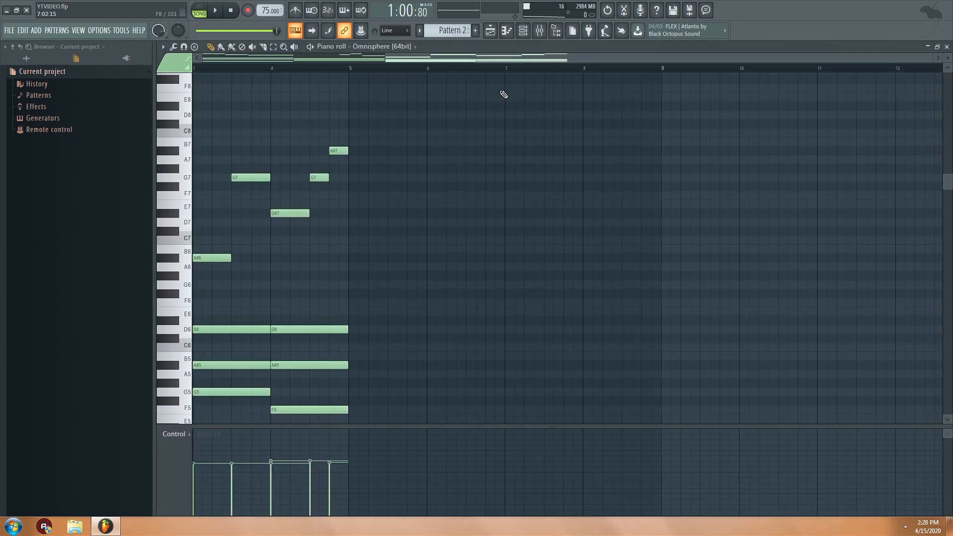
left_click_drag(388, 60, 203, 58)
key("ctrl+b")
left_click_drag(455, 155, 455, 177)
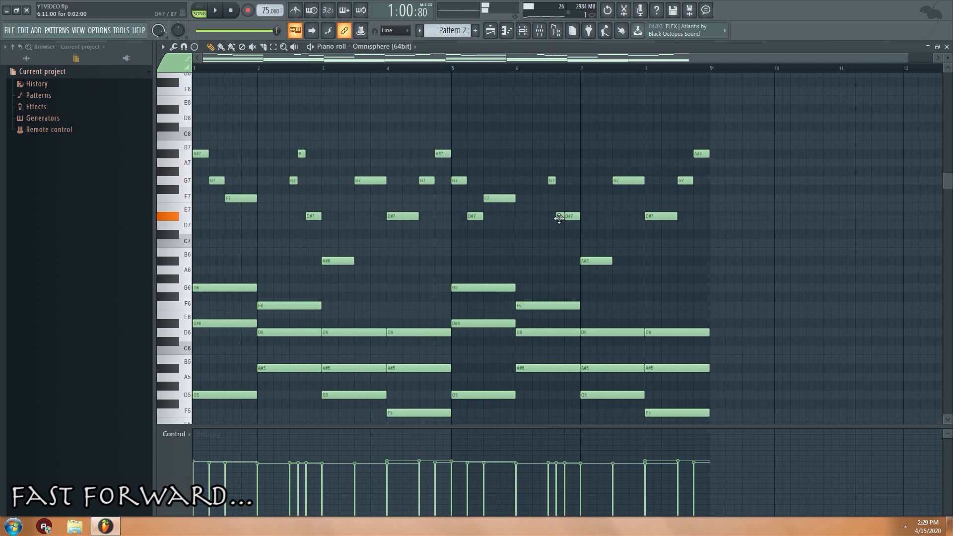
Step: Set Pattern 2's melody to G7, D#7, A#6 in bar 6 and F7, A#7 in bar 7, checking it by playback
left_click(549, 68)
key("space")
key("space")
key("space")
left_click_drag(596, 241, 628, 153)
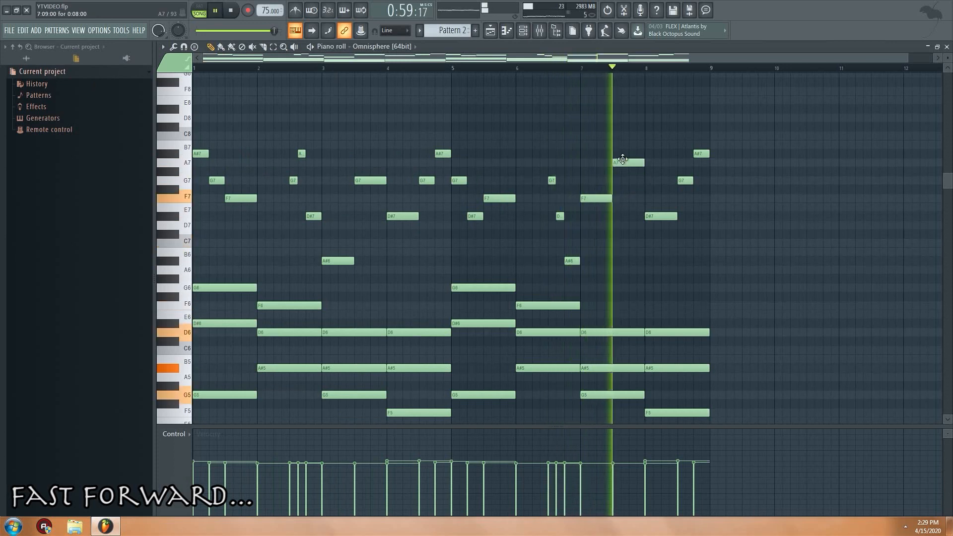
Step: Lower bar 8's first melody note to C7 and its last to D#7 in Pattern 2, and play the ending
left_click_drag(653, 216, 653, 244)
left_click_drag(702, 154, 697, 216)
left_click(680, 70)
key("space")
key("space")
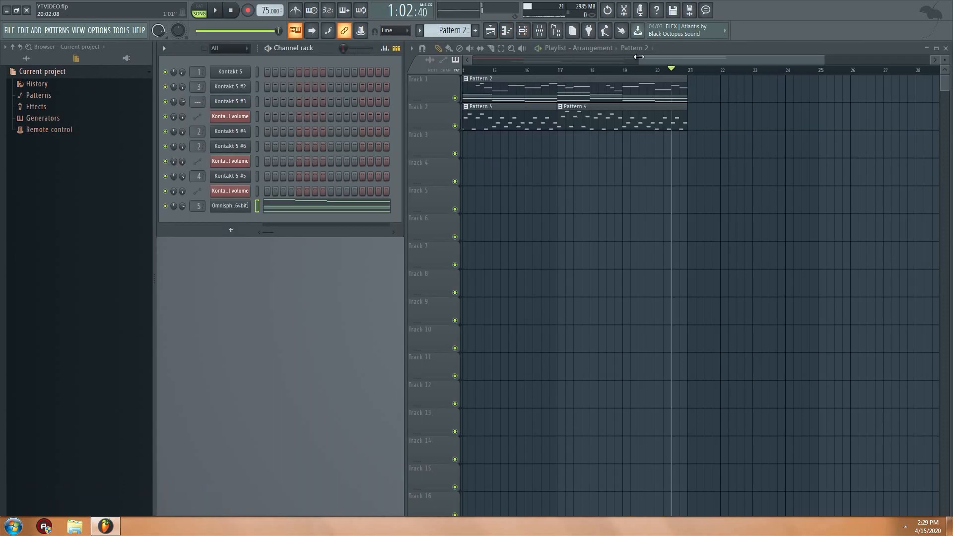
Step: Switch to the empty Pattern 9, load the Action Strikes Hits instrument into Kontakt 5 #3, and open its hit set choices
scroll(579, 72, "down", 3)
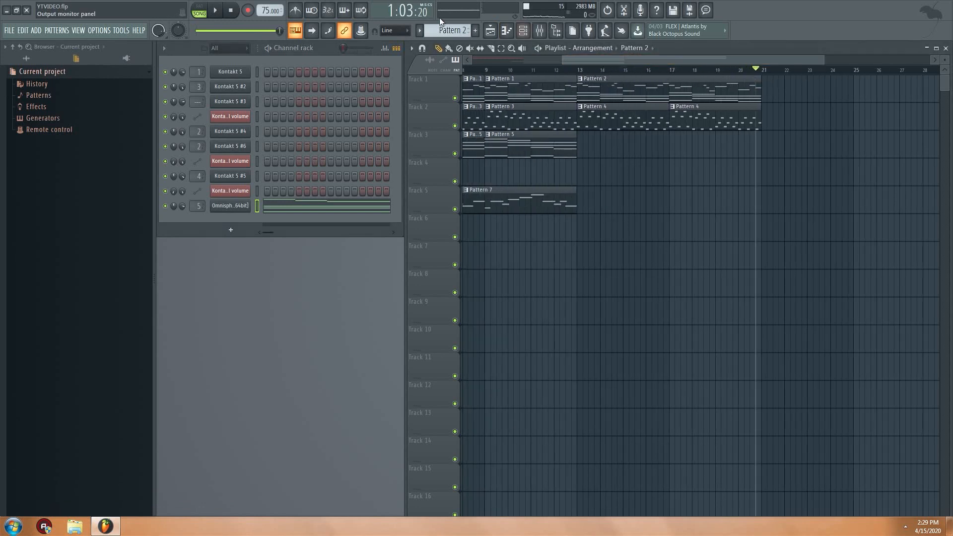
left_click(694, 121)
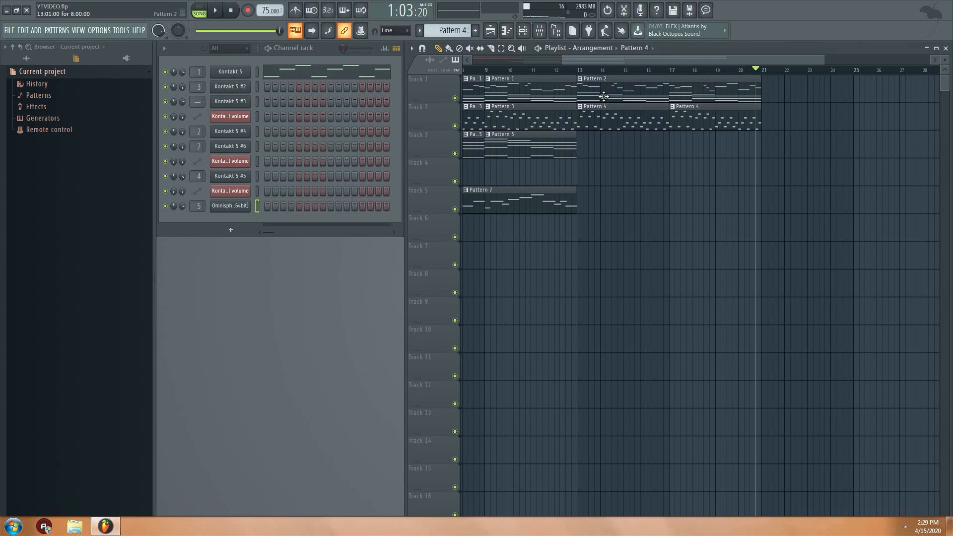
left_click_drag(564, 61, 471, 62)
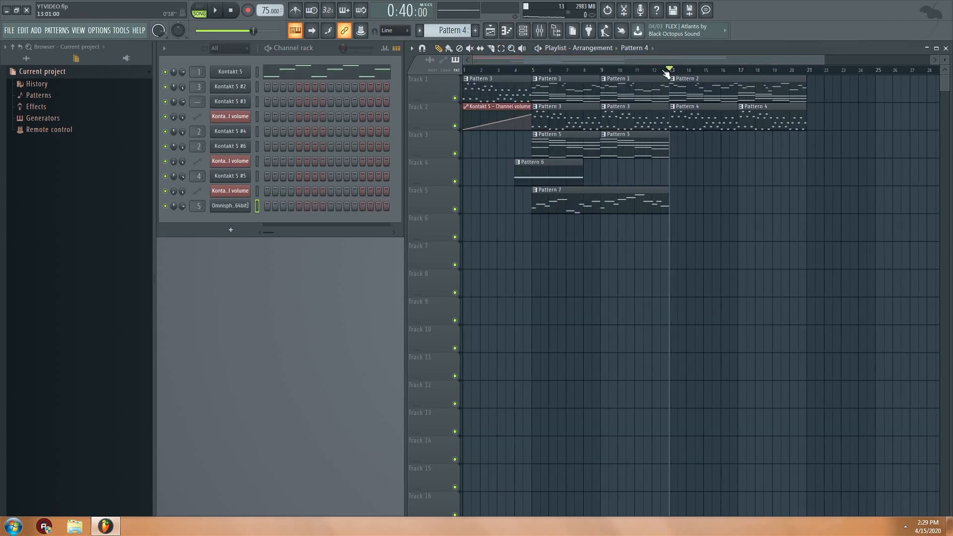
scroll(436, 30, "down", 3)
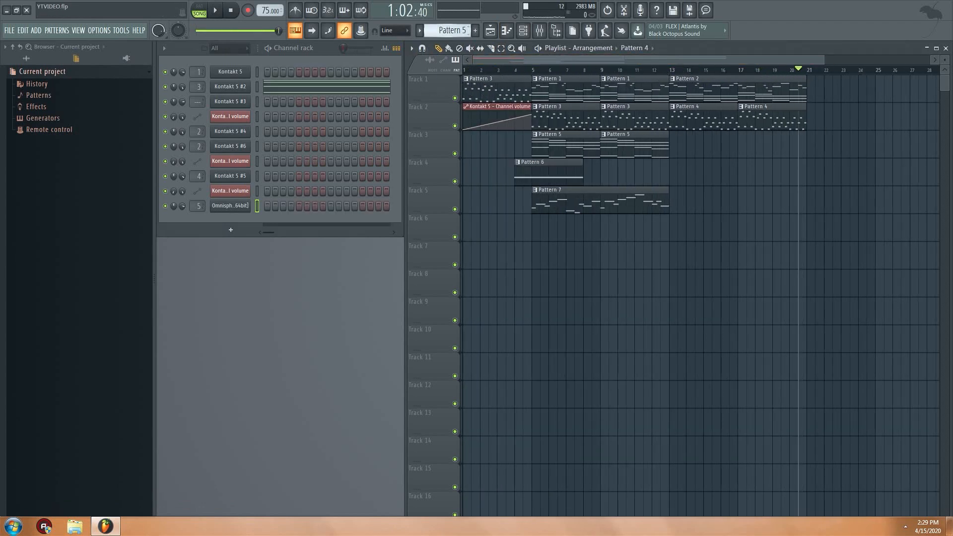
scroll(437, 30, "down", 1)
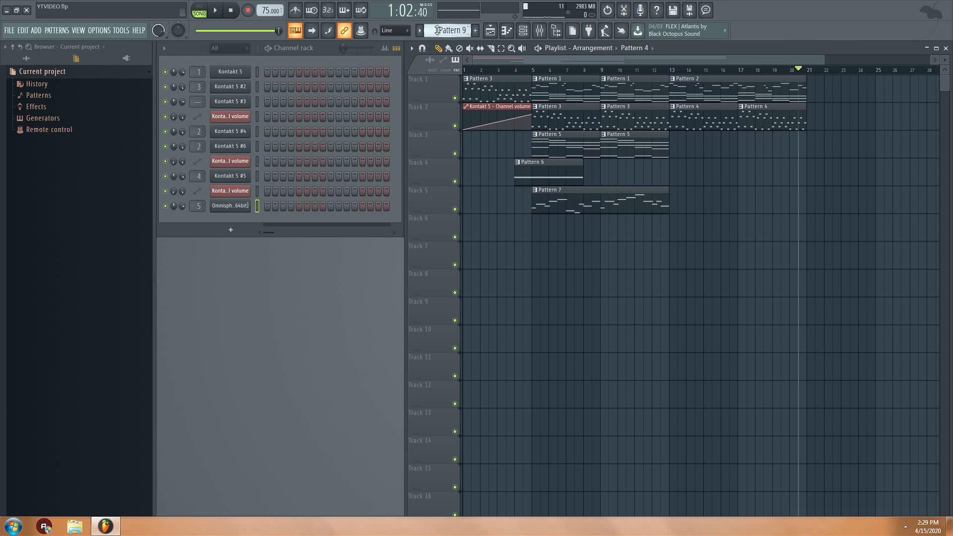
left_click_drag(416, 220, 416, 263)
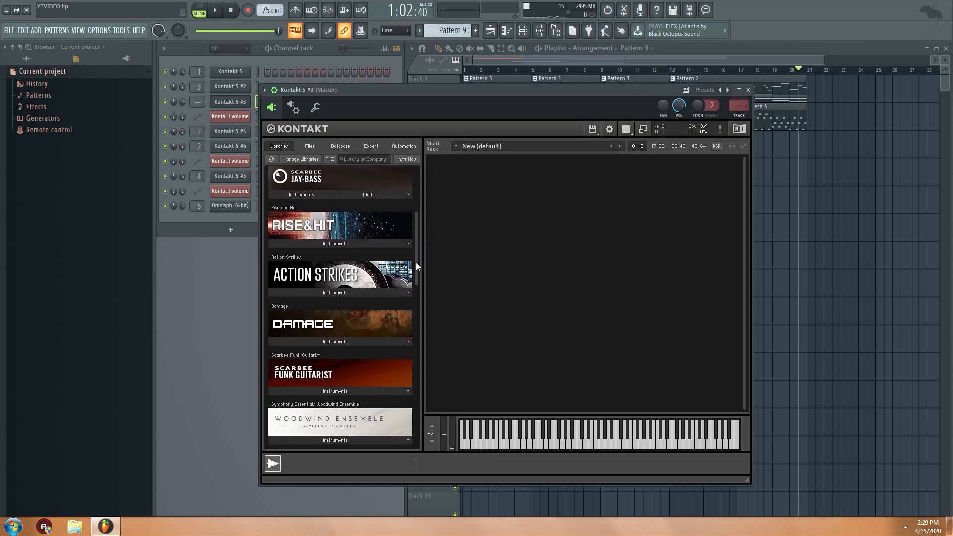
left_click(348, 294)
double_click(319, 299)
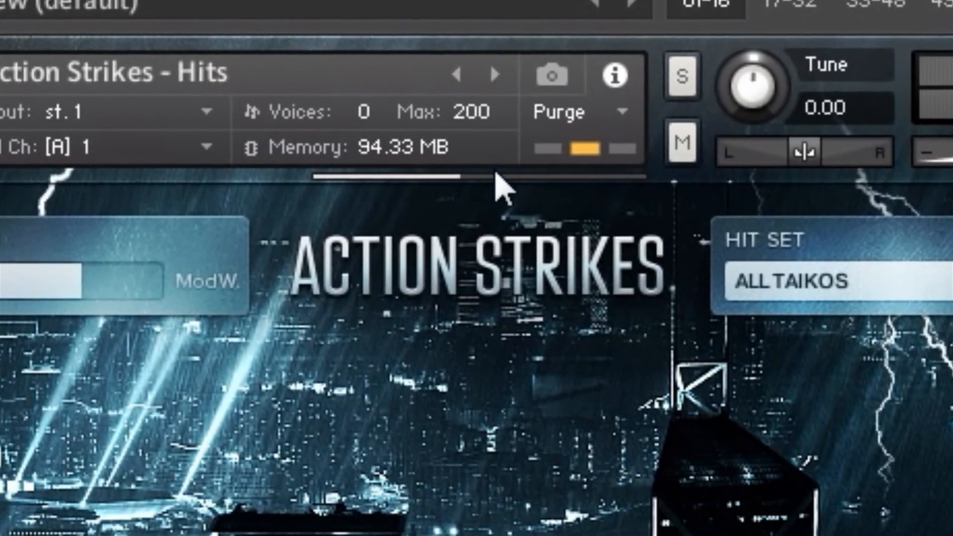
left_click(794, 276)
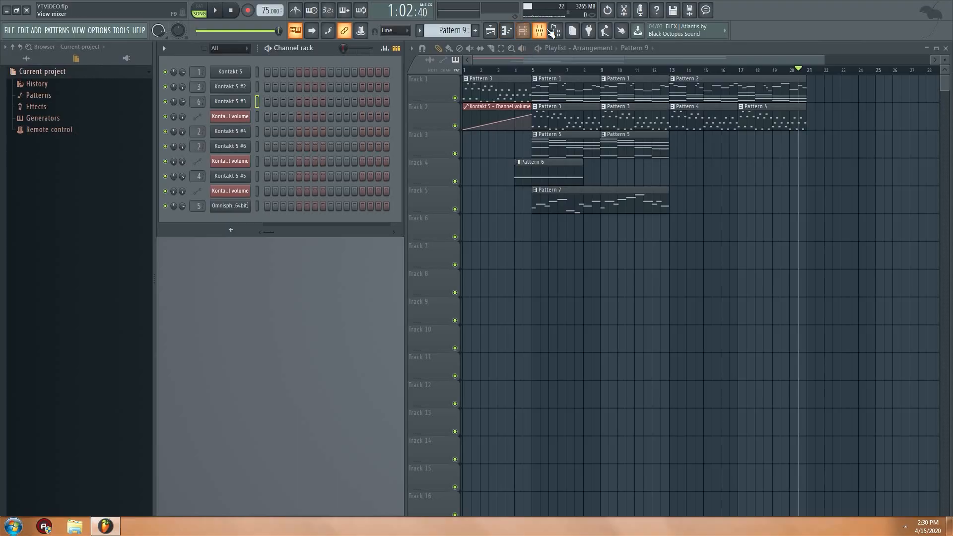
Step: Add Fruity Reeverb 2 to slot 1 of Insert 6, the mixer track of Kontakt 5 #3
left_click(553, 31)
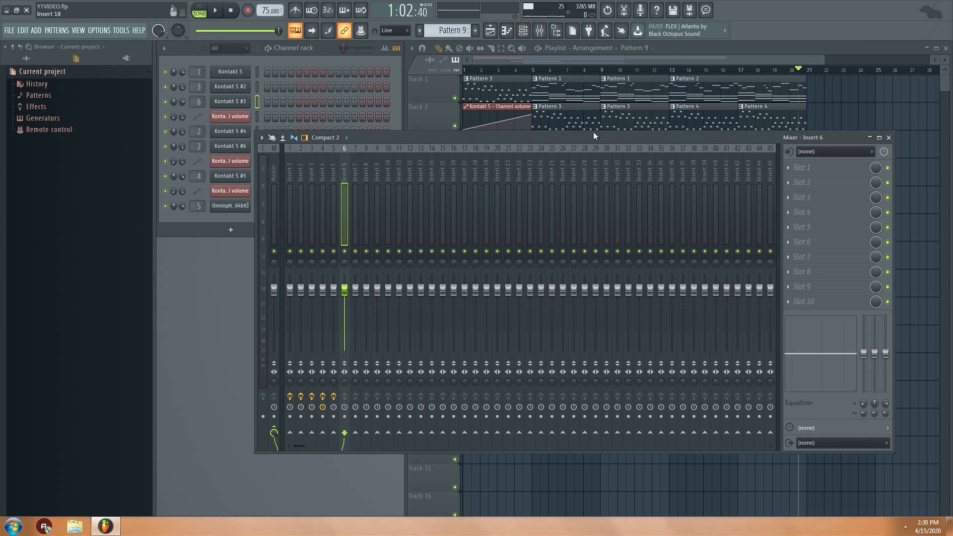
left_click(805, 167)
left_click(664, 140)
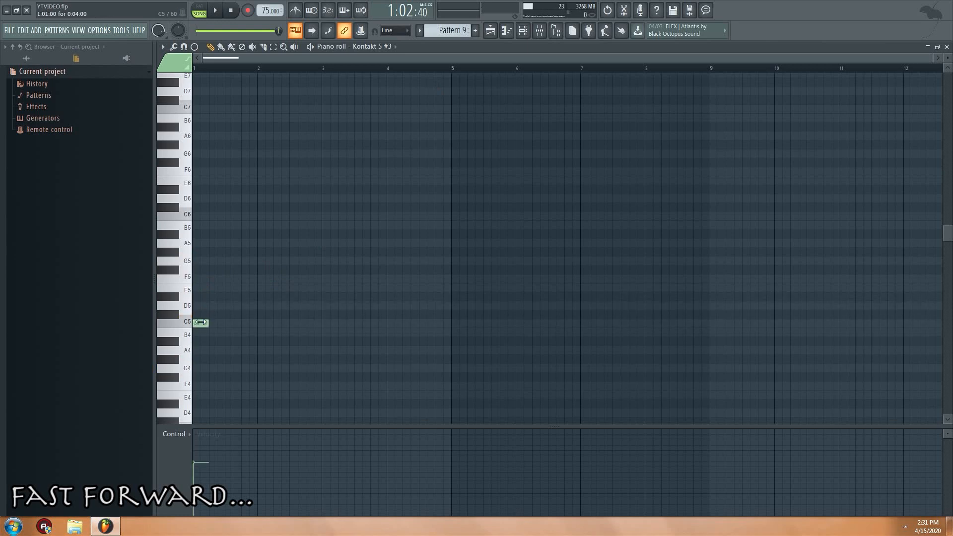
Step: Write a one-bar rhythm of short hits on C5, D5 and B4 in Pattern 9 for Kontakt 5 #3, using pattern playback
left_click(199, 11)
key("space")
left_click_drag(228, 306, 212, 306)
left_click(220, 332)
left_click(230, 312)
left_click(239, 323)
left_click(251, 306)
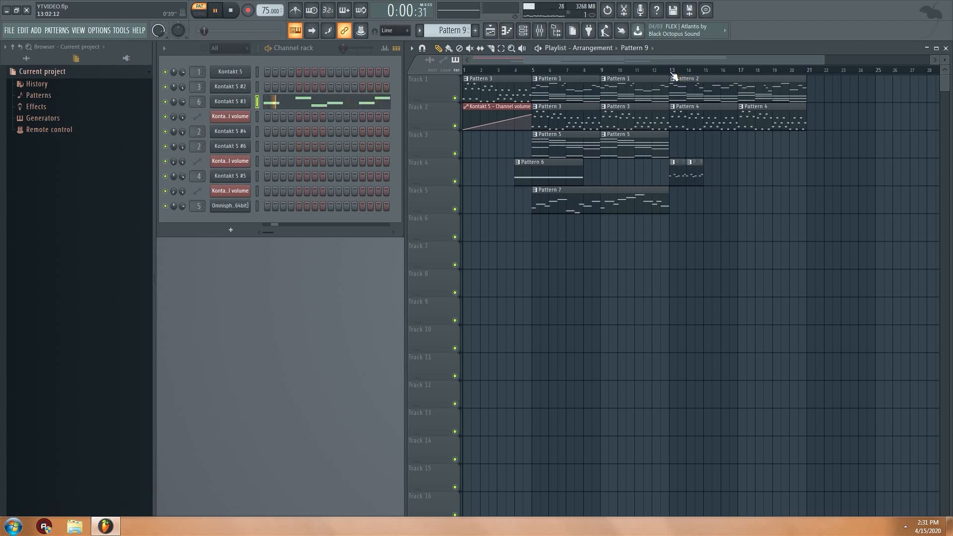
Step: Play from bar 13 and fill Track 4 with Pattern 9 clips from bar 15 through bar 20
left_click(674, 76)
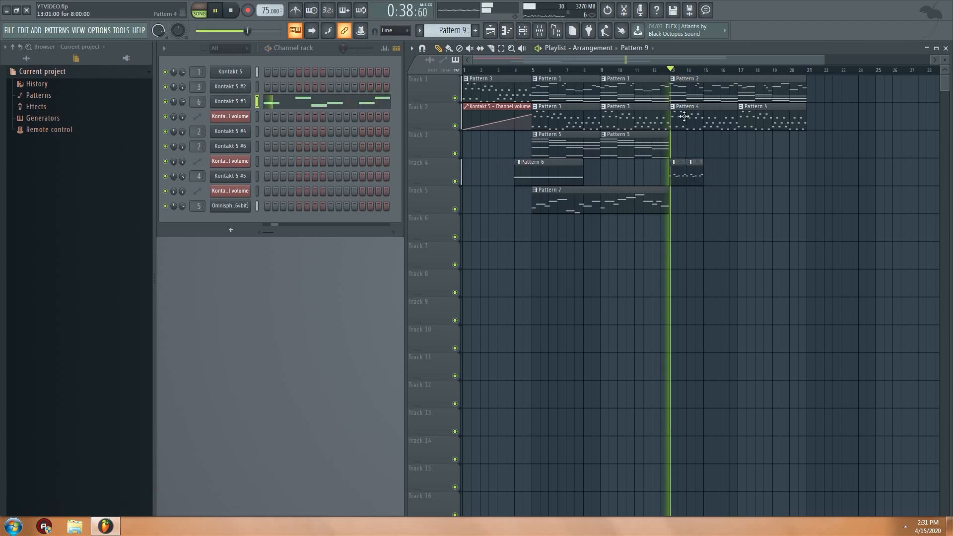
left_click(708, 175)
left_click(720, 177)
left_click(740, 175)
left_click(759, 174)
left_click(778, 174)
left_click(796, 175)
Step: On Insert 6, raise Fruity Reeverb 2's wet level and use Fruity Parametric EQ 2 to dip band 3, boost band 6 and lower the high shelf
left_click(799, 168)
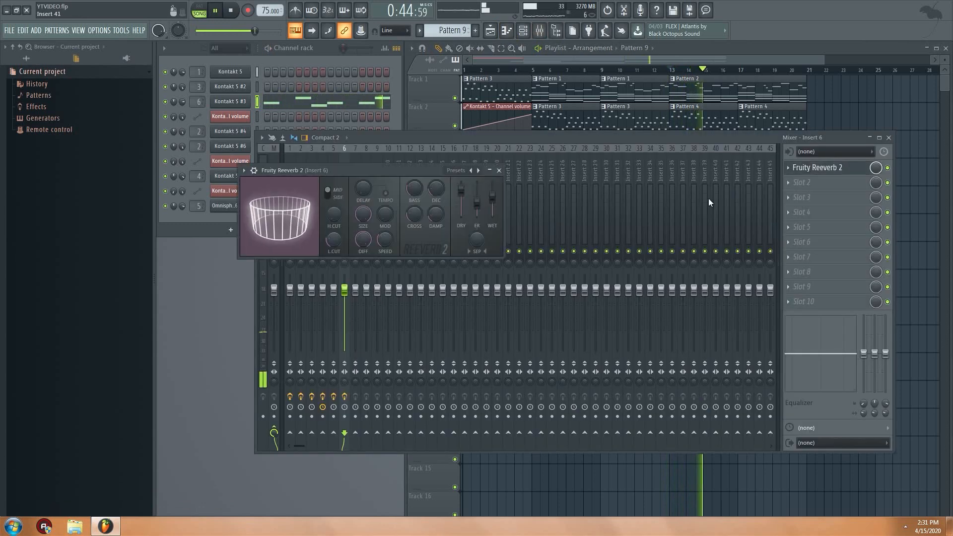
left_click_drag(491, 204, 492, 191)
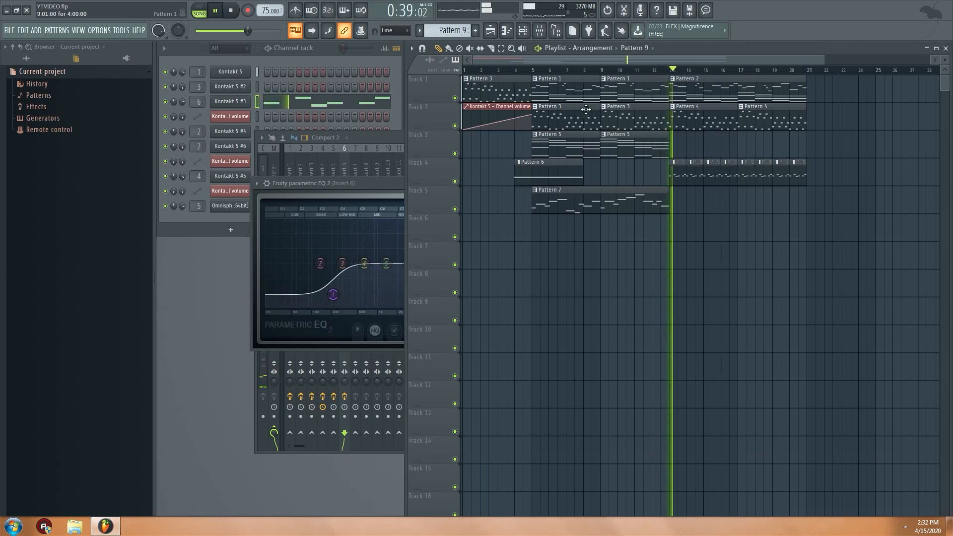
left_click_drag(431, 264, 407, 260)
left_click_drag(386, 263, 345, 274)
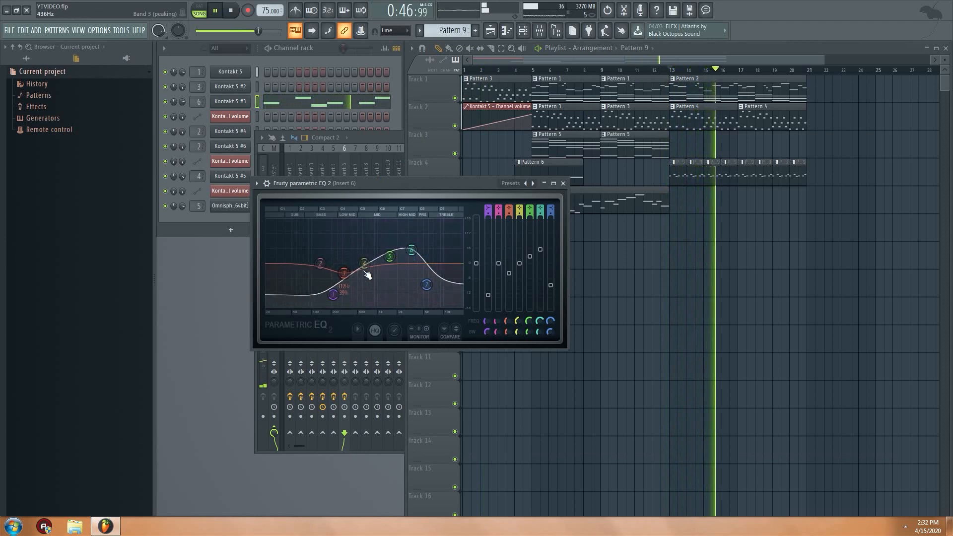
left_click_drag(426, 285, 449, 299)
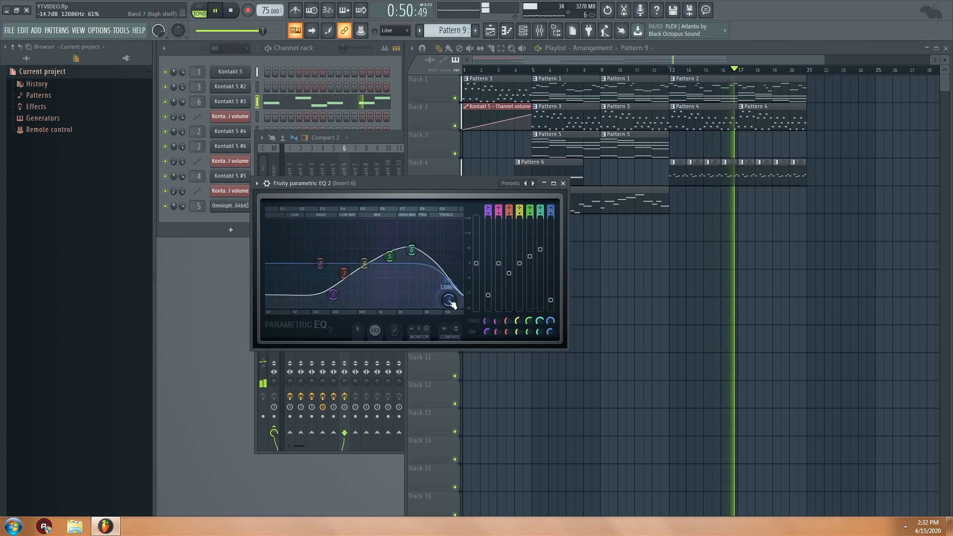
mouse_move(411, 250)
left_mouse_down()
mouse_move(425, 249)
mouse_move(413, 250)
left_mouse_up()
left_click(562, 183)
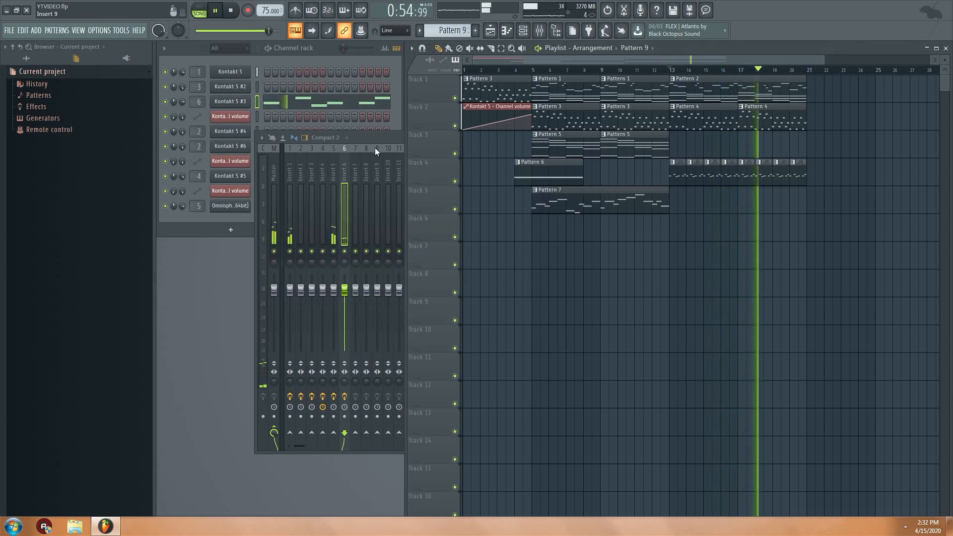
left_click(376, 139)
left_click(888, 138)
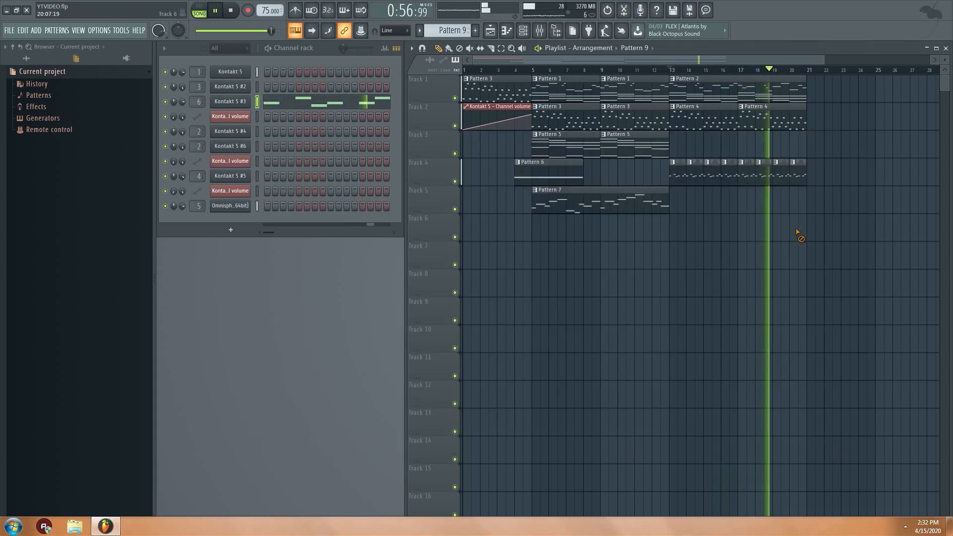
Step: Shorten the last Pattern 9 clip and the second Pattern 4 clip to end halfway through bar 20, checking the ending by playback
key("space")
scroll(461, 31, "down", 2)
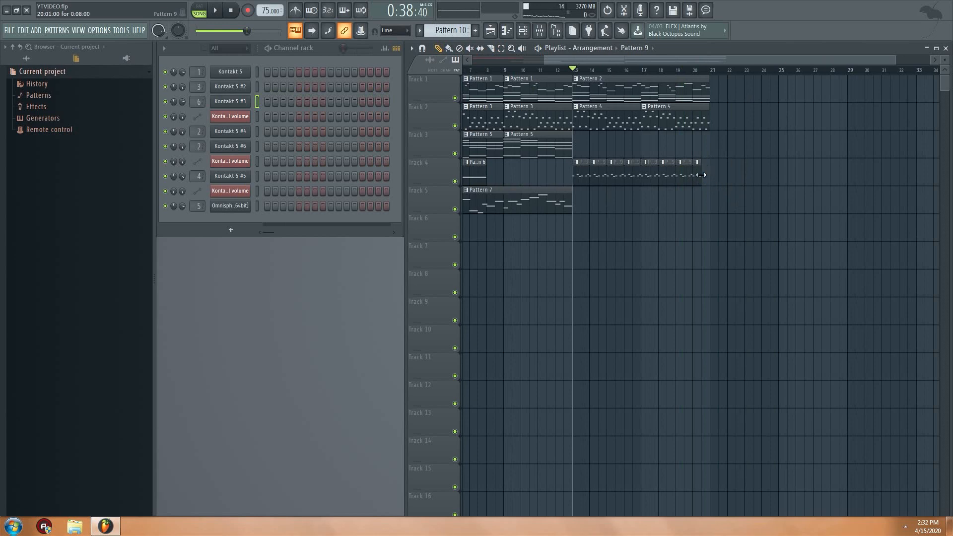
key("space")
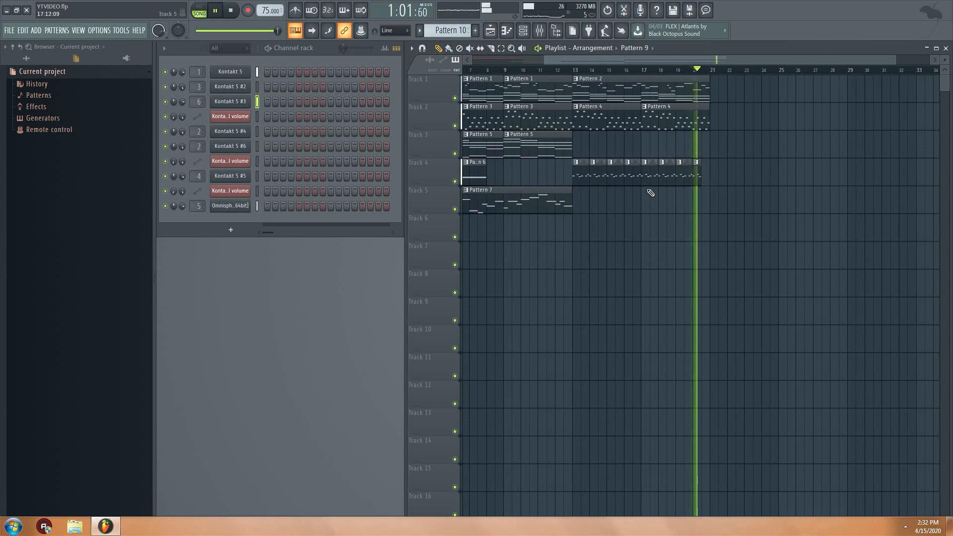
key("space")
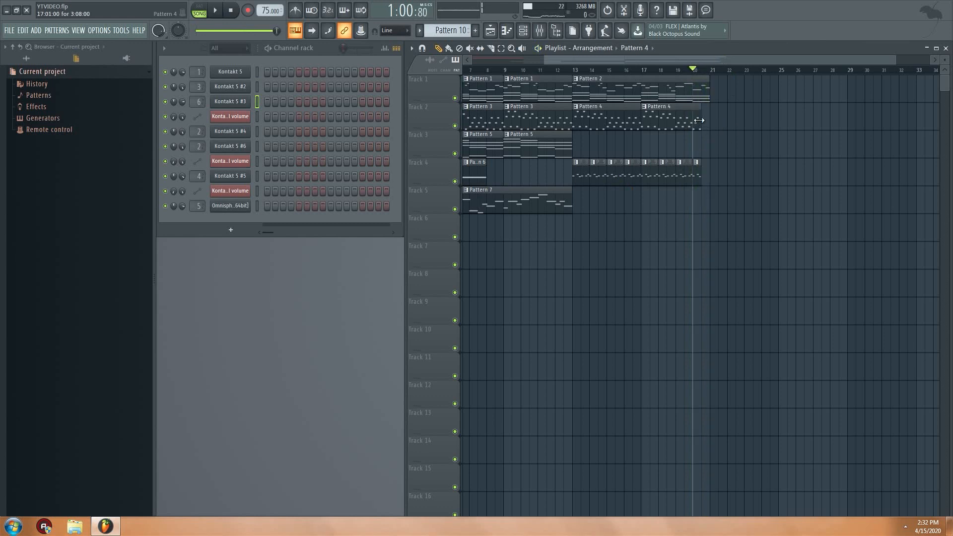
key("space")
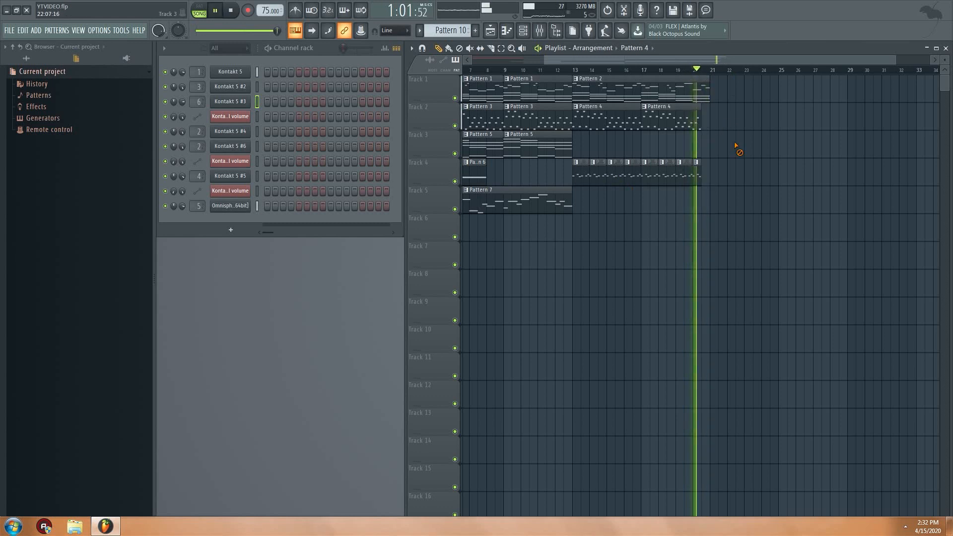
key("space")
Step: Place a Pattern 6 clip on Track 3 at bar 20 as a lead-in to bar 21
left_click_drag(569, 63, 528, 64)
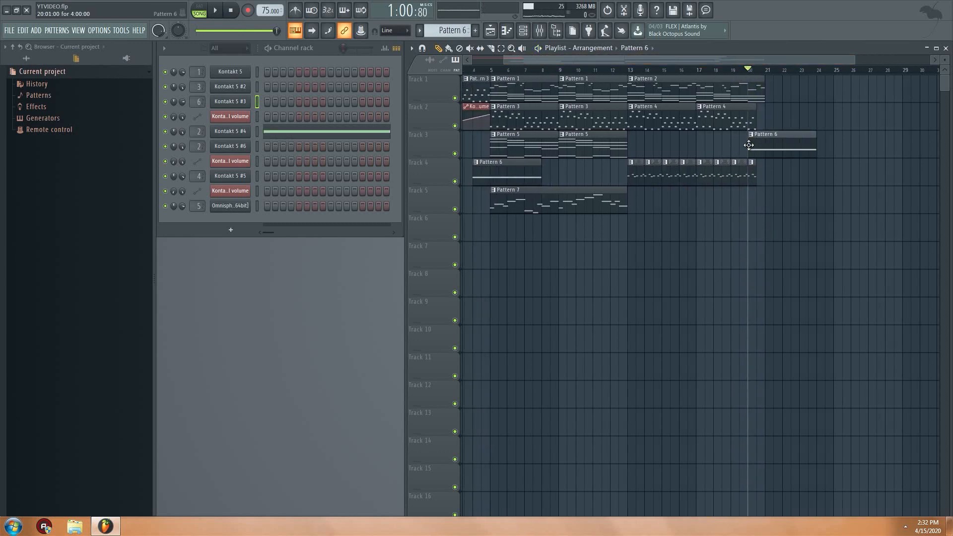
left_click_drag(593, 59, 564, 58)
left_click(533, 70)
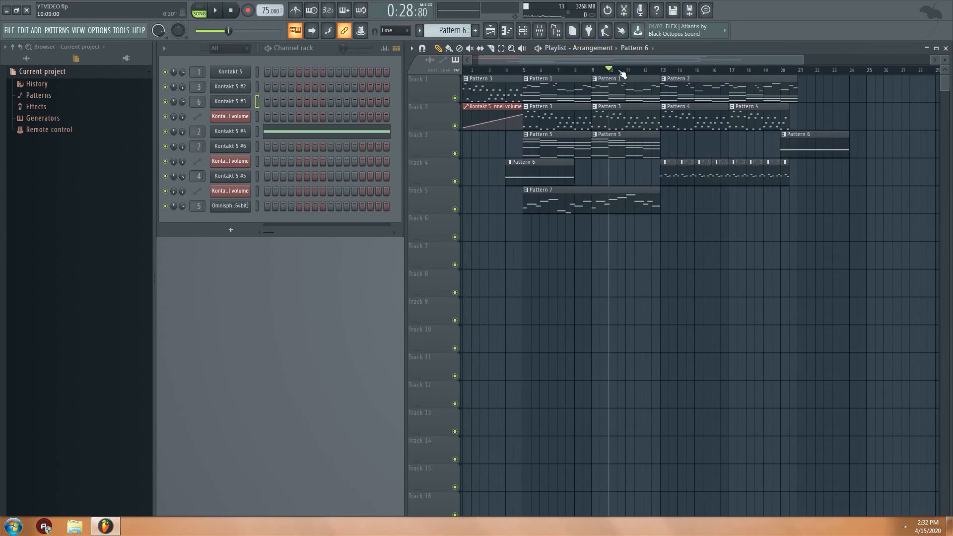
left_click_drag(533, 62, 528, 61)
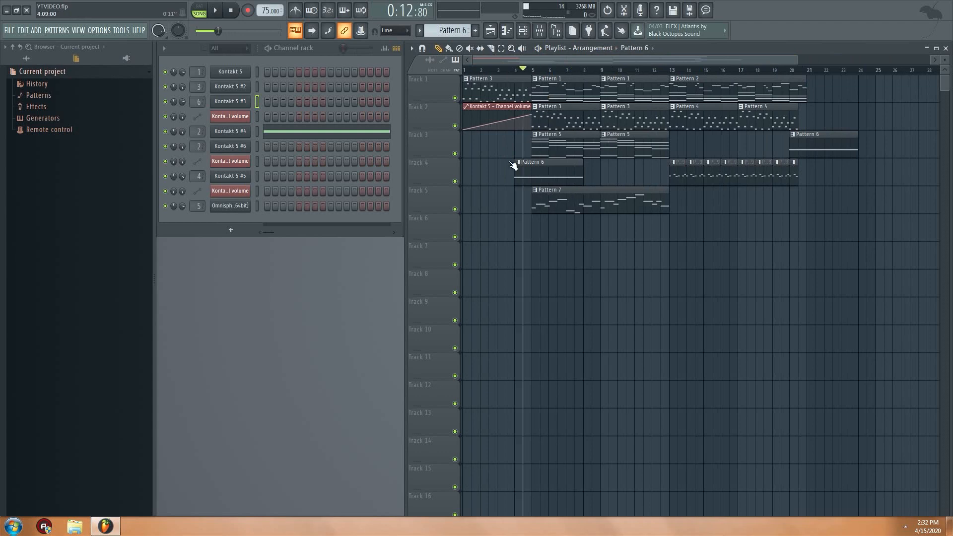
Step: Delete Track 3's Pattern 6 clip at bar 20 and copy the section from bars 5 to 12, with its Pattern 6 lead-in, to Tracks 2–6 at bar 21
left_click_drag(546, 258, 643, 74)
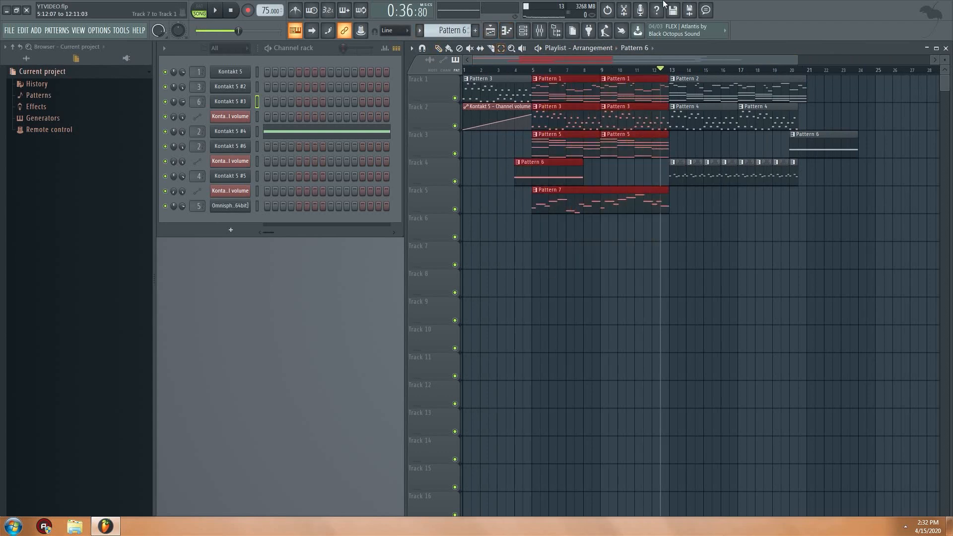
left_click_drag(556, 98, 828, 84)
key("Delete")
left_click(500, 49)
left_click_drag(543, 81, 663, 248)
left_click(439, 48)
left_click_drag(570, 96, 518, 96)
left_click(607, 10)
key("ctrl+b")
left_click_drag(719, 95, 829, 117)
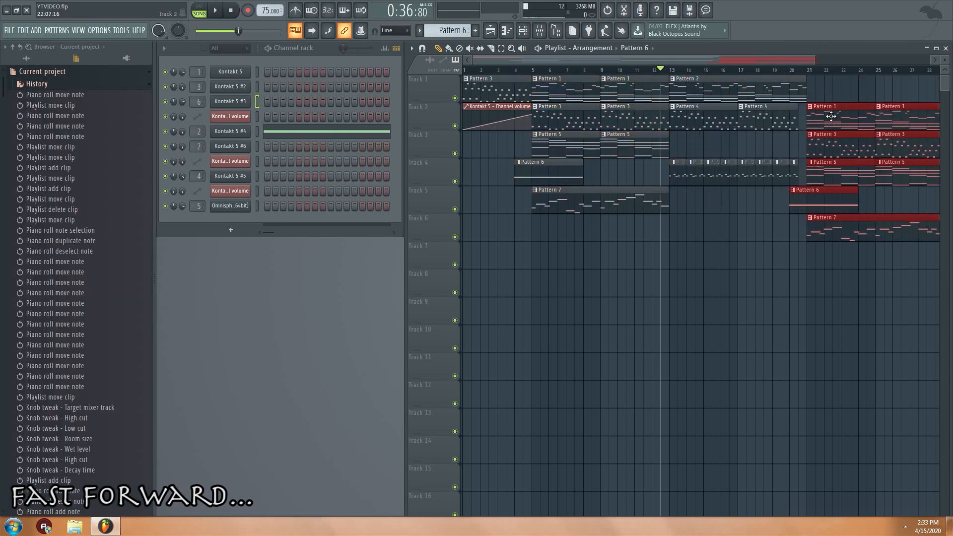
Step: Move all Pattern 9 clips from Track 4 up to Track 3, and play the transition into bar 21
left_click(790, 70)
key("space")
left_click(745, 217, "ctrl")
left_click_drag(680, 164, 764, 141)
left_click(724, 163)
left_click(731, 163)
left_click_drag(781, 164, 781, 142)
left_click_drag(794, 166, 794, 145)
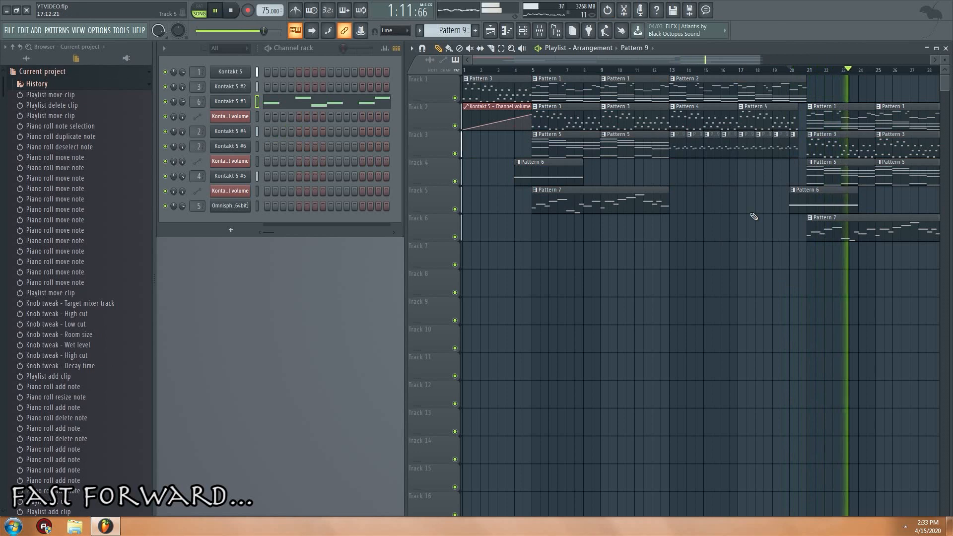
key("space")
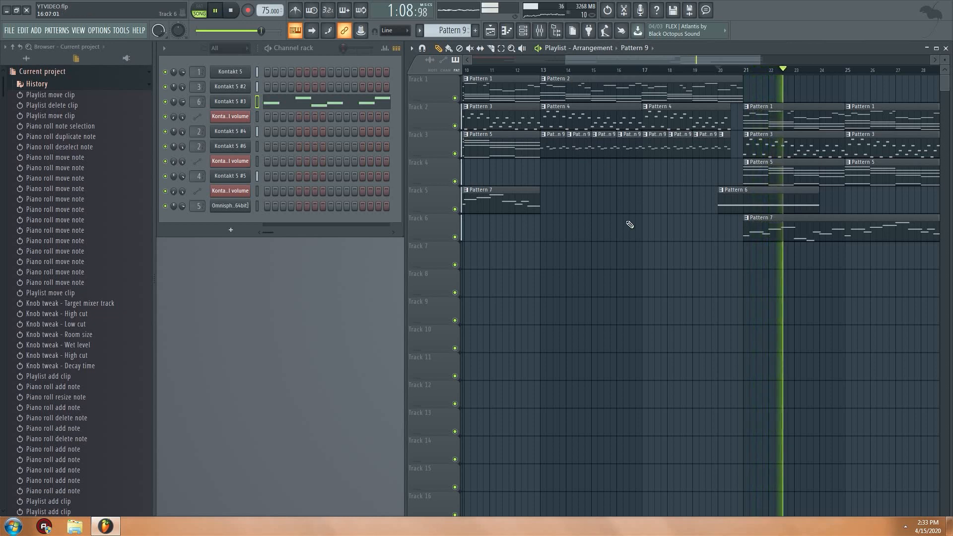
left_click(230, 11)
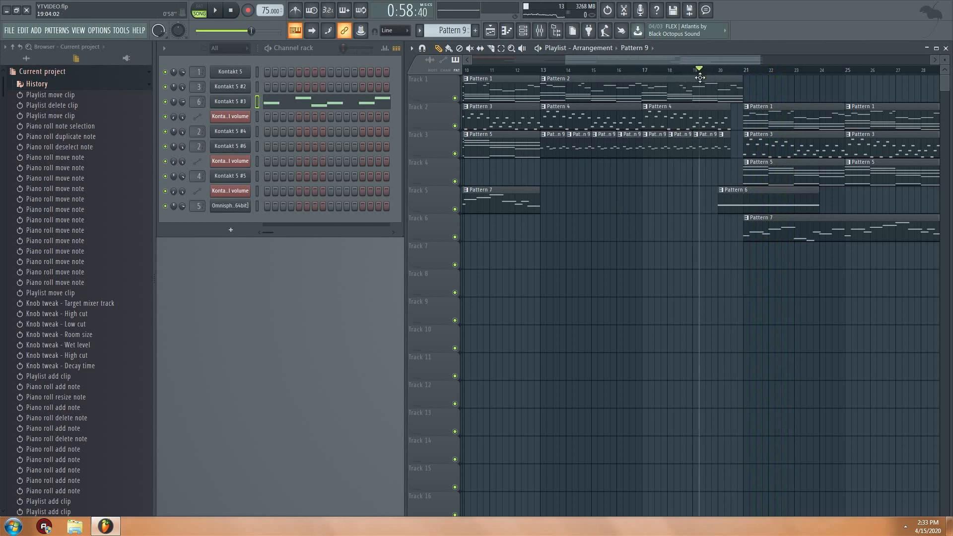
Step: Audition Pattern 5 from the bar 21 section in the piano roll and clone it as a separate pattern
left_click(770, 180)
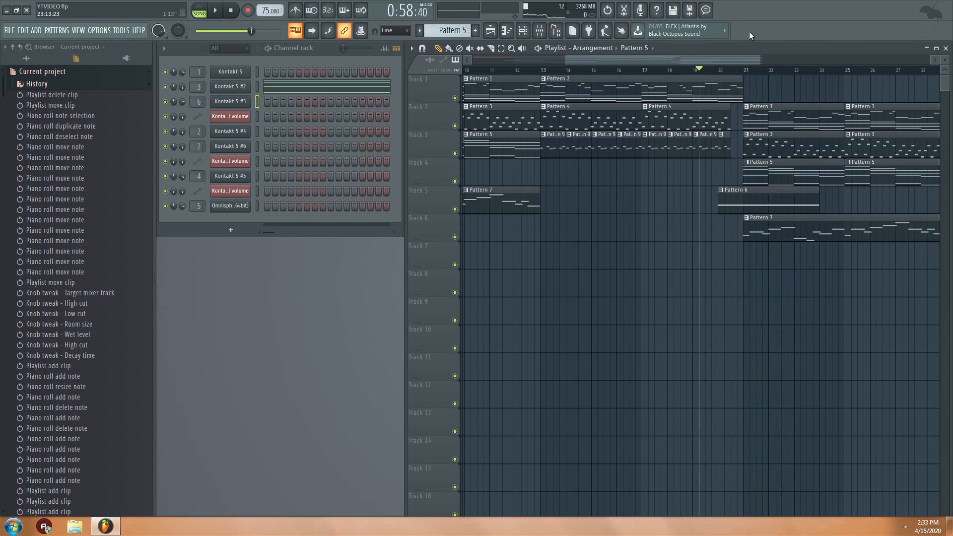
left_click_drag(761, 60, 943, 62)
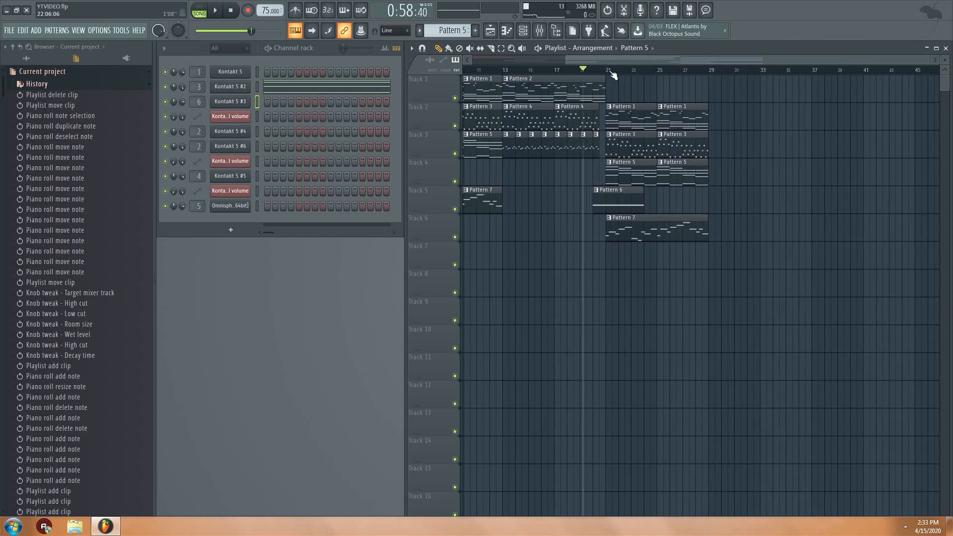
left_click_drag(564, 60, 605, 60)
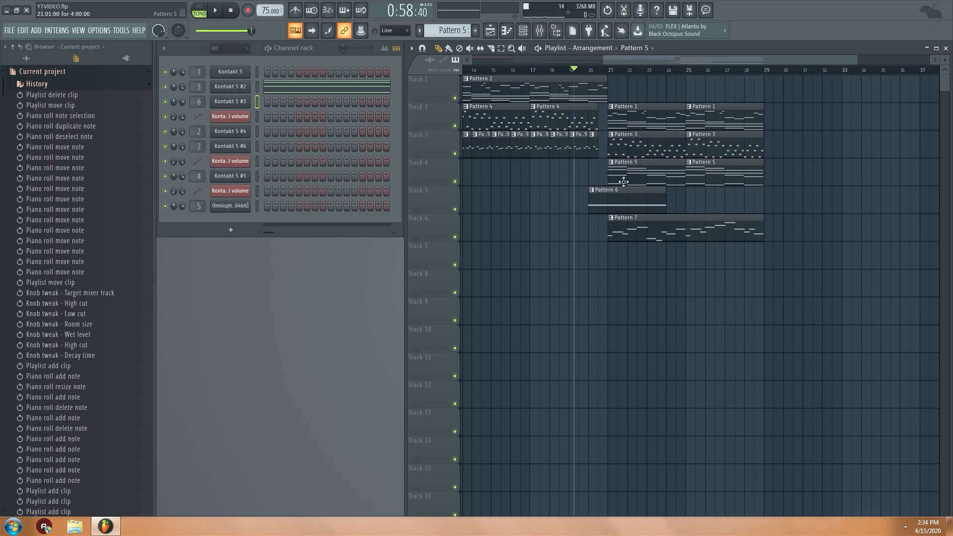
double_click(620, 165)
left_click(205, 12)
left_click(215, 10)
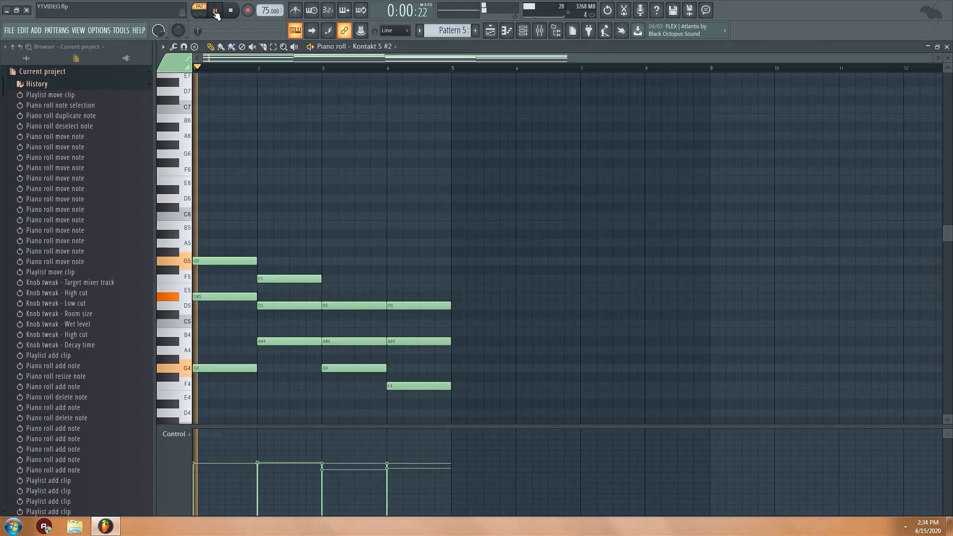
left_click(232, 11)
right_click(459, 34)
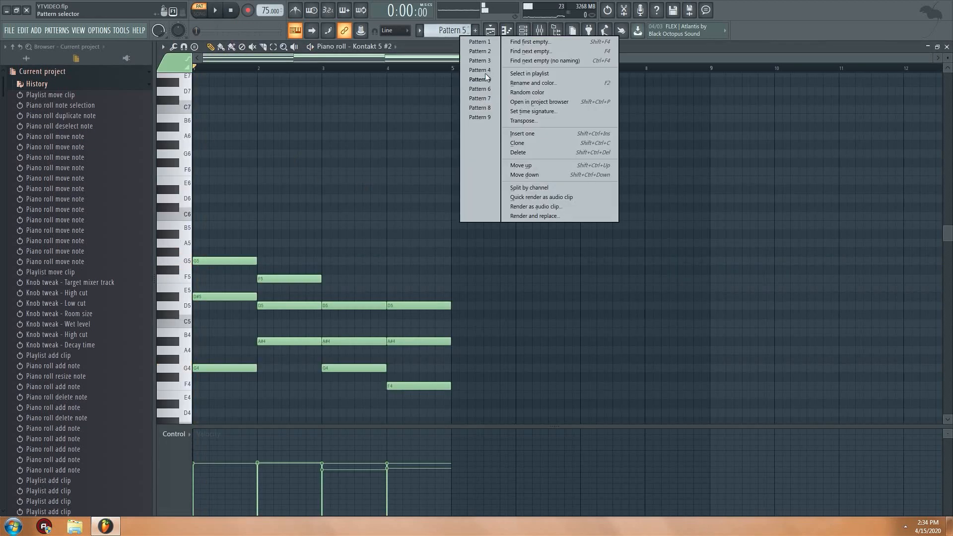
left_click(515, 142)
left_click(307, 90)
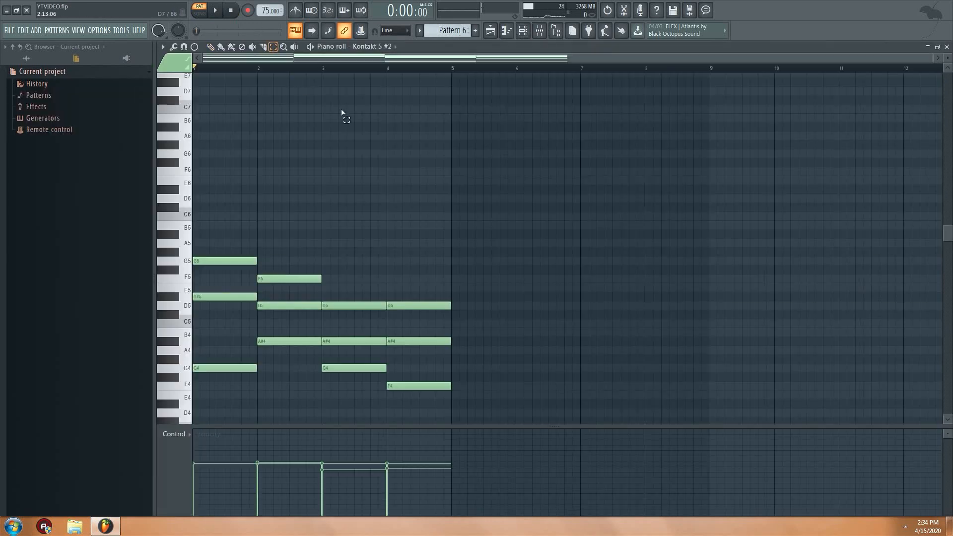
Step: Duplicate the cloned pattern's chord notes from F4 to G5 one octave higher, leaving out the bass notes, and play the result
key("ctrl+a")
scroll(299, 149, "down", 2)
scroll(325, 198, "down", 5)
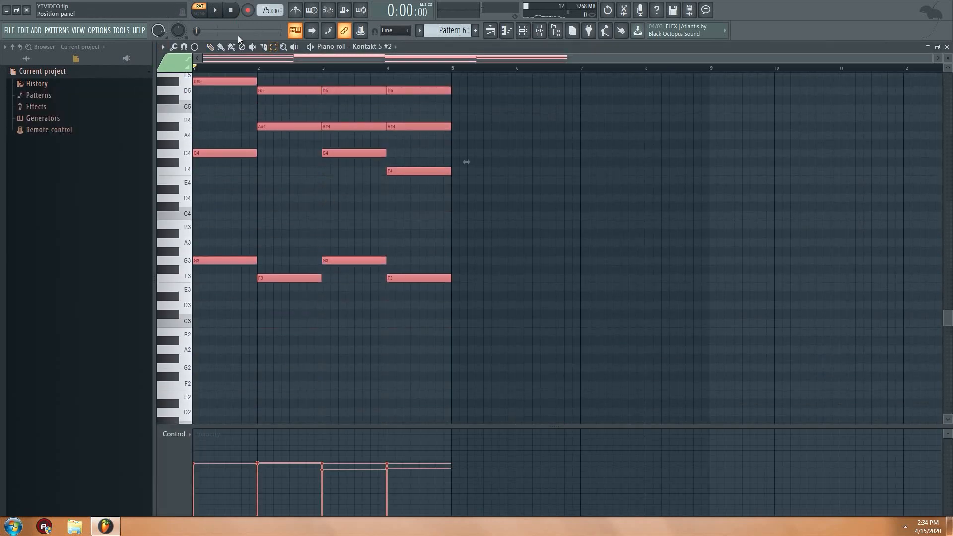
scroll(432, 159, "up", 3)
left_click_drag(485, 96, 210, 263)
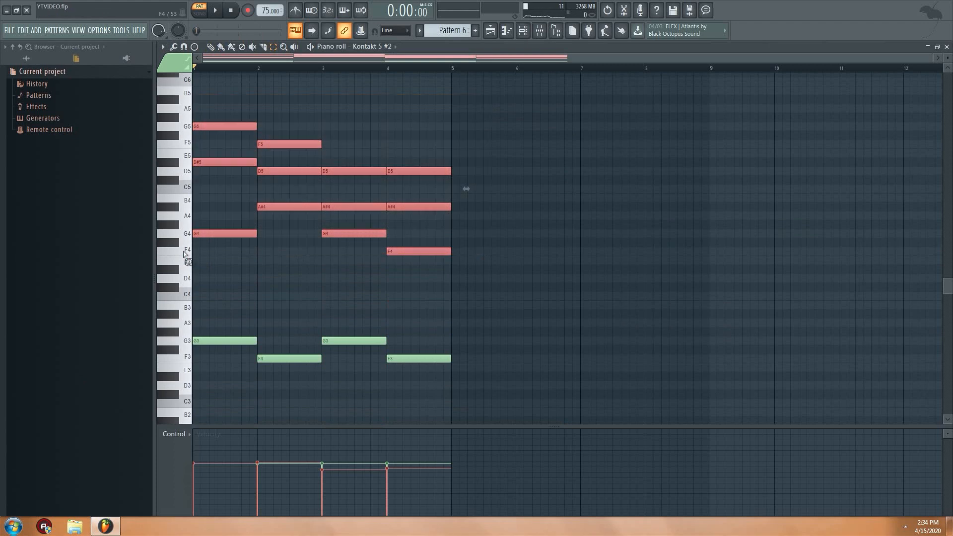
mouse_move(211, 125)
left_mouse_down("shift")
mouse_move(153, 14)
mouse_move(149, 186)
left_mouse_up("shift")
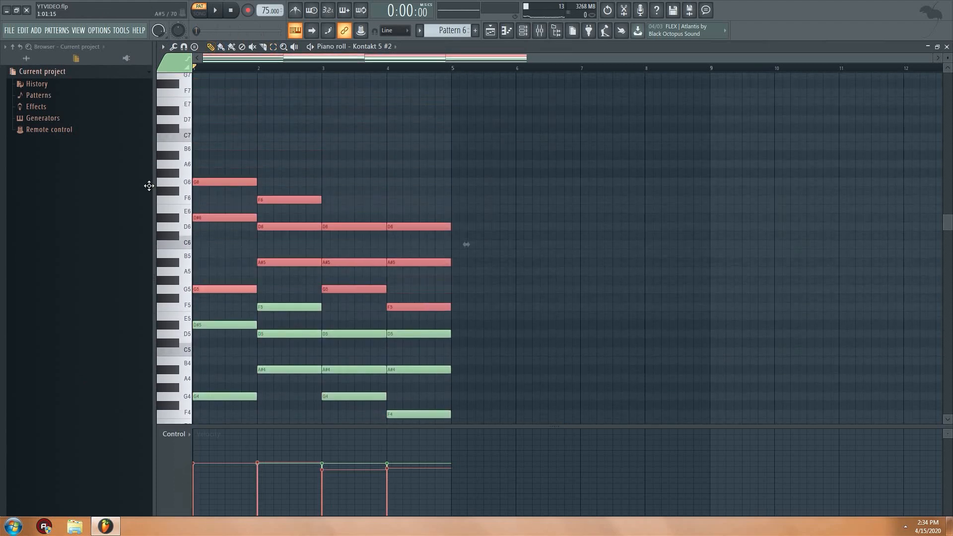
left_click(249, 273, "ctrl")
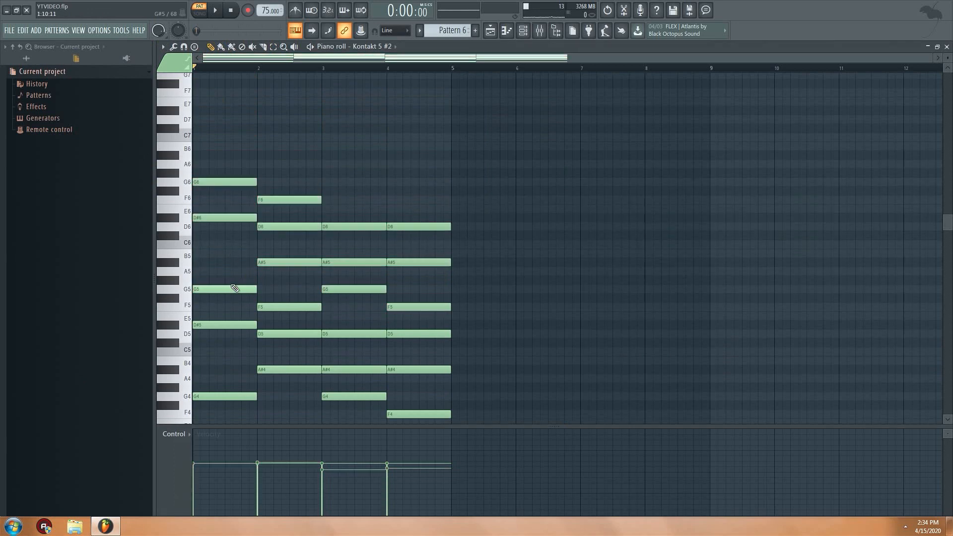
key("space")
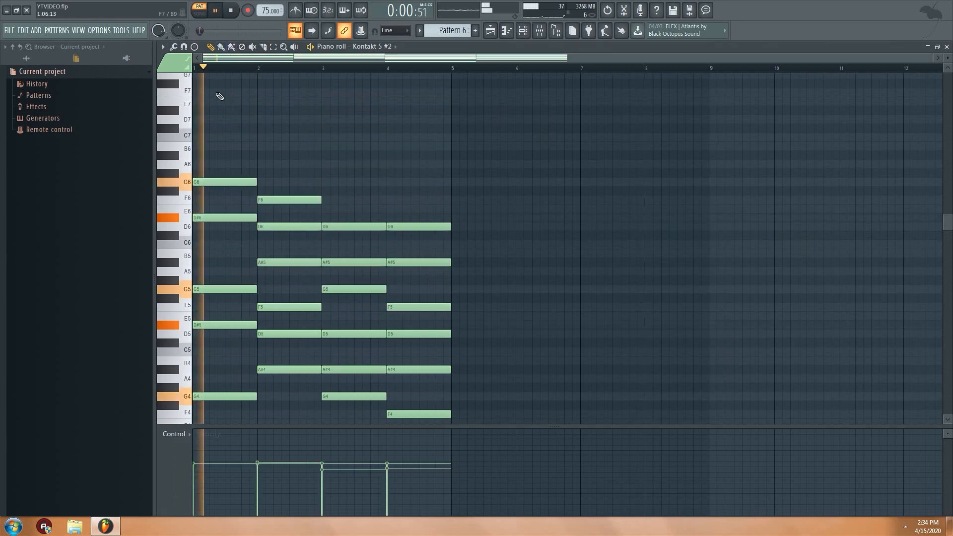
Step: Replace the Track 4 chord clips at bars 21 and 25 with Pattern 6 and play from bar 20
left_click(506, 32)
left_click(614, 169)
left_click(705, 174)
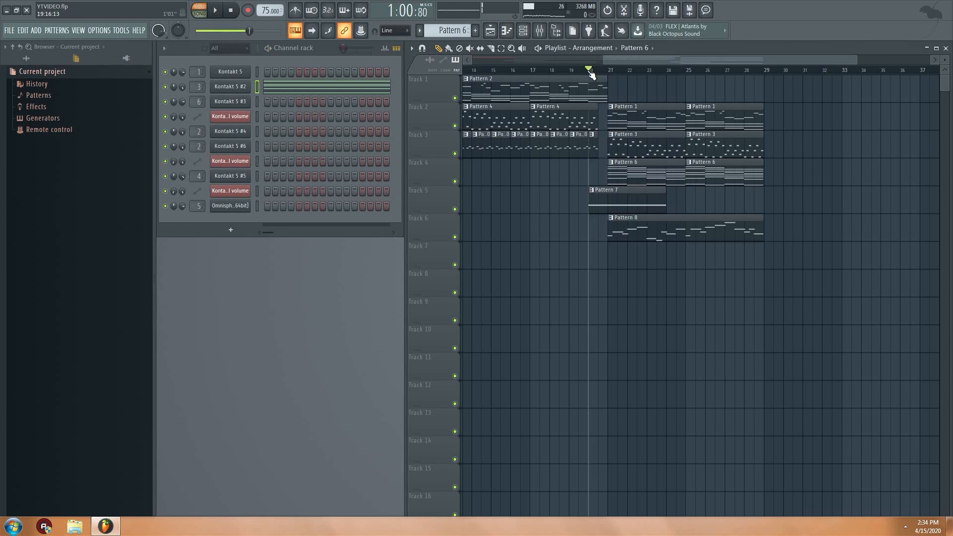
key("space")
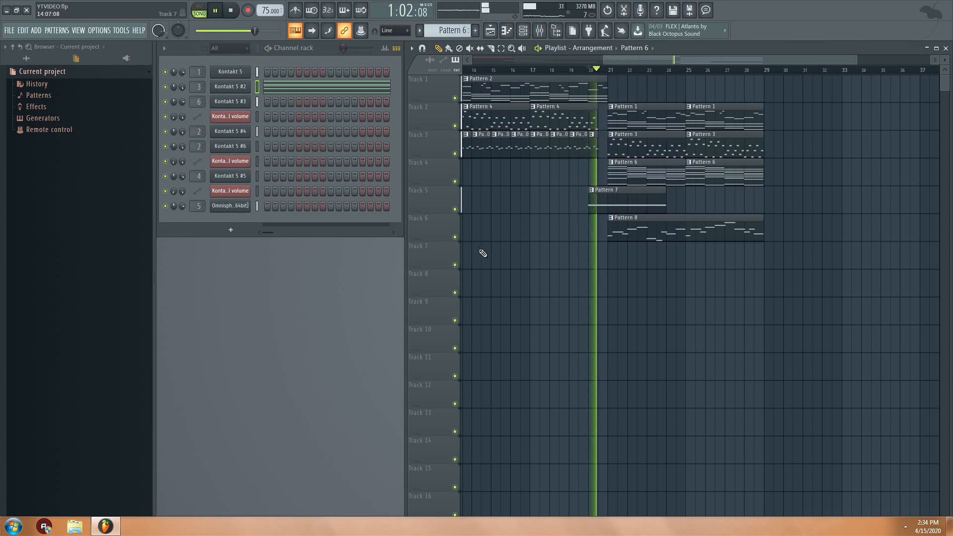
Step: Place a Pattern 2 clip on Track 1 at bar 21 and play the layered section through bar 28
left_click(550, 85)
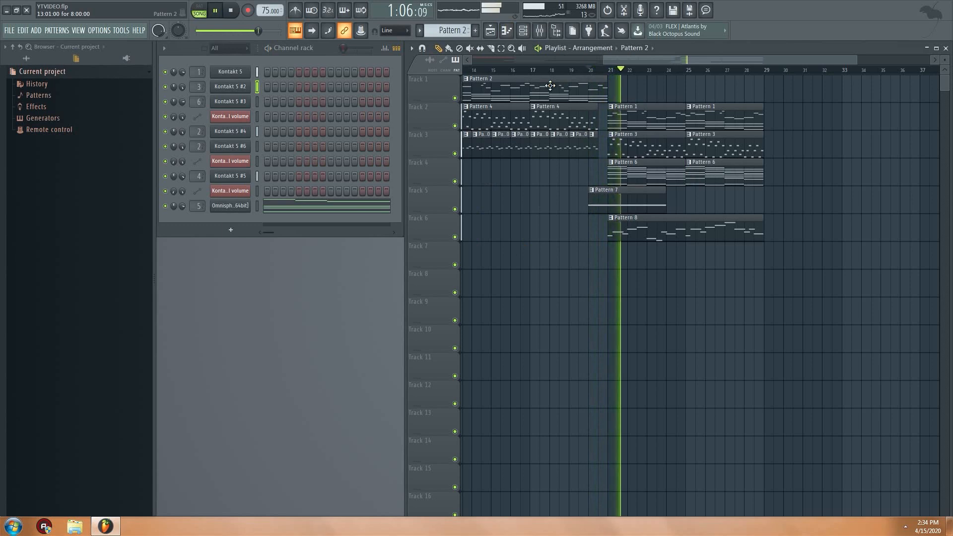
key("space")
left_click(617, 86)
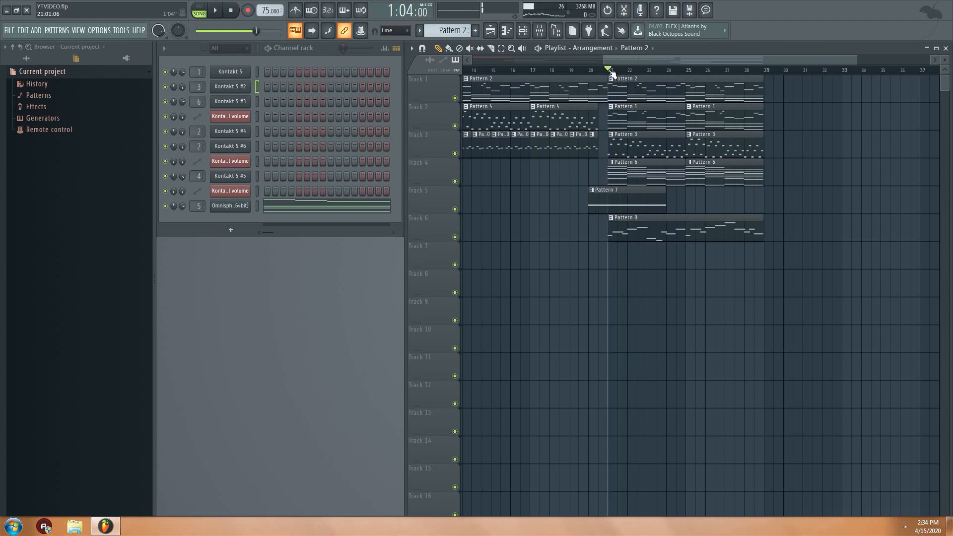
key("space")
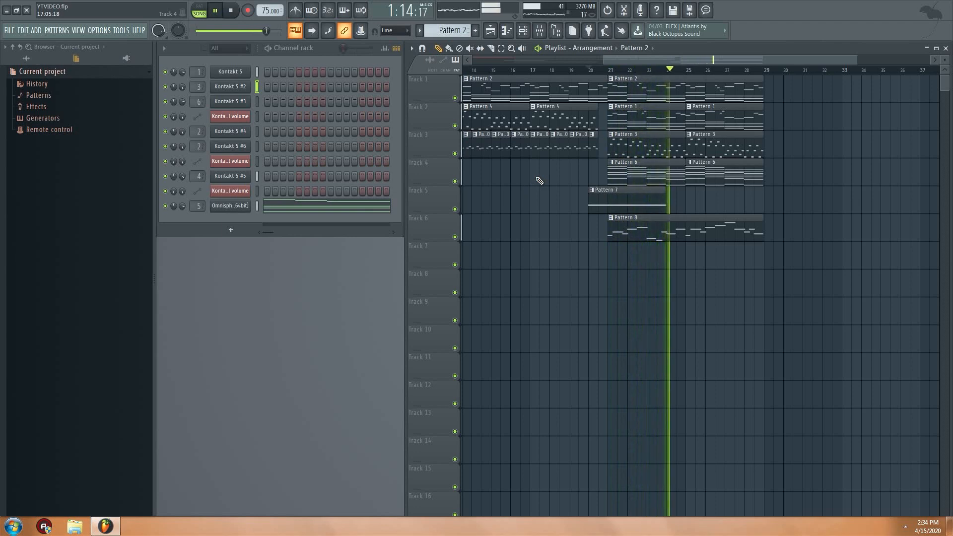
left_click_drag(613, 59, 632, 59)
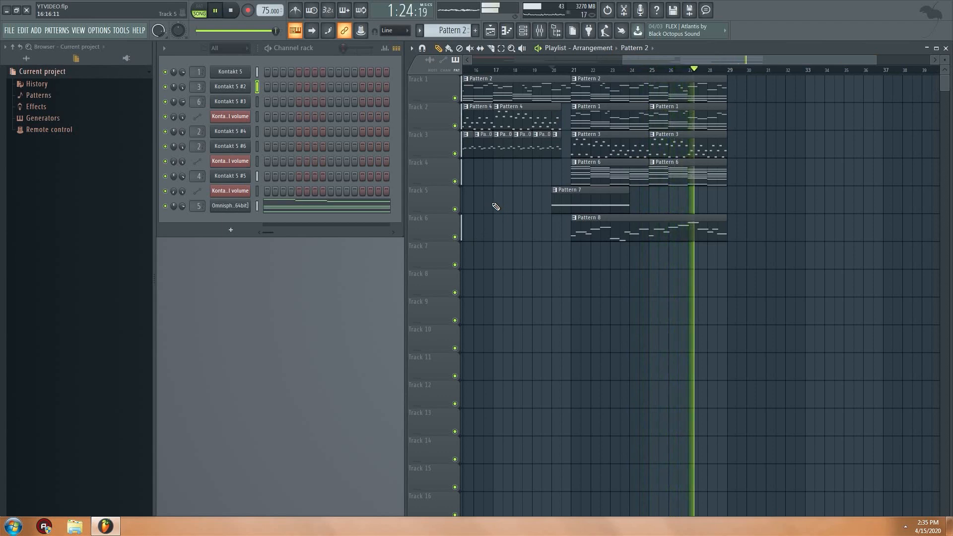
left_click_drag(638, 55, 653, 52)
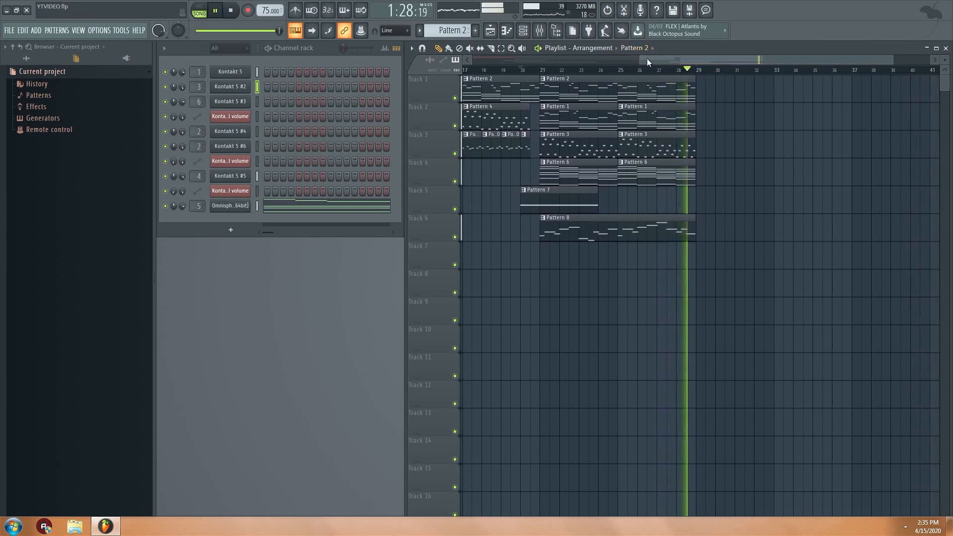
key("space")
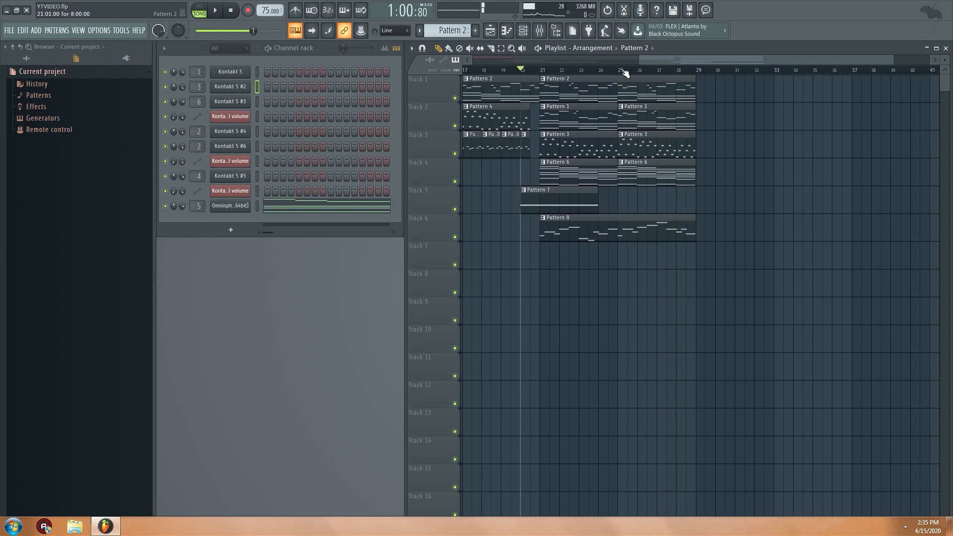
Step: Duplicate the clips of bars 21 to 28 on Tracks 1–4 and 6 to bar 29, leaving out the Pattern 7 lead-in
left_click_drag(540, 75, 728, 187)
left_click_drag(729, 230, 580, 258)
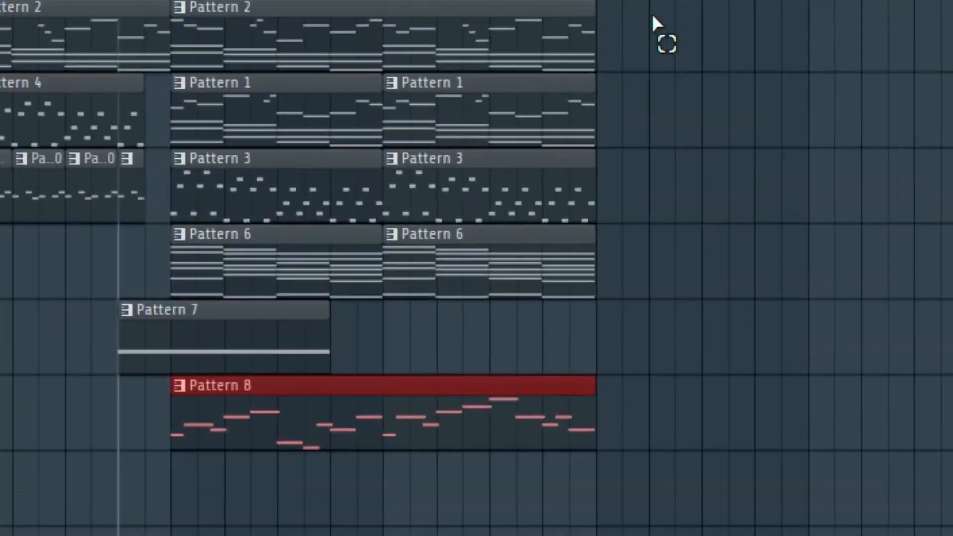
left_click_drag(716, 82, 549, 144)
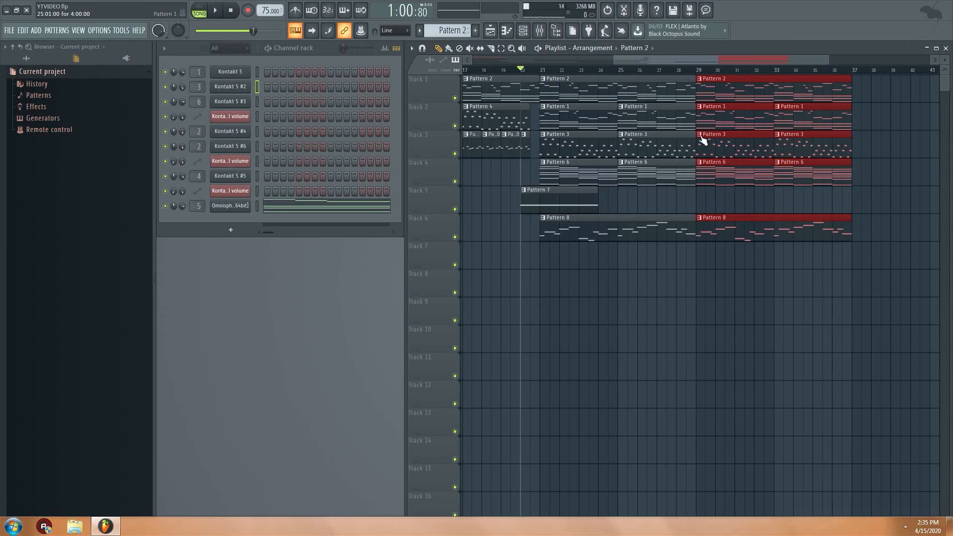
left_click_drag(644, 60, 688, 61)
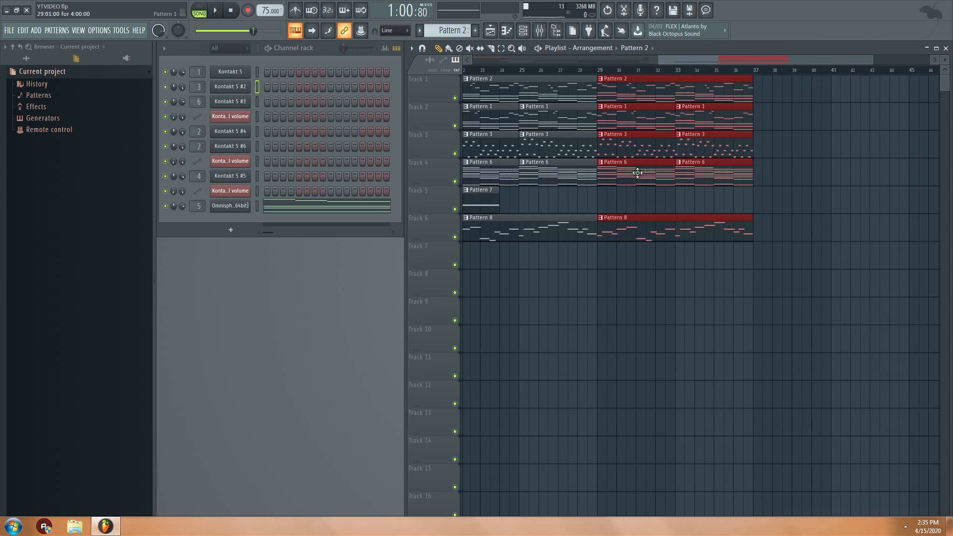
left_click(716, 250, "ctrl")
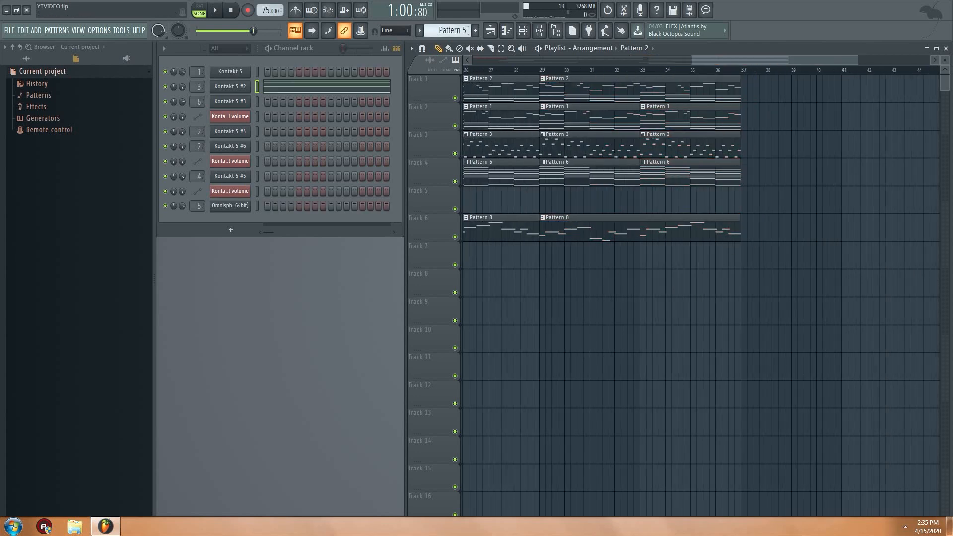
Step: Add a Kontakt 5 channel for Pattern 11 using the Factory Library's World folder, and route it to mixer Insert 7
left_click_drag(449, 31, 450, 27)
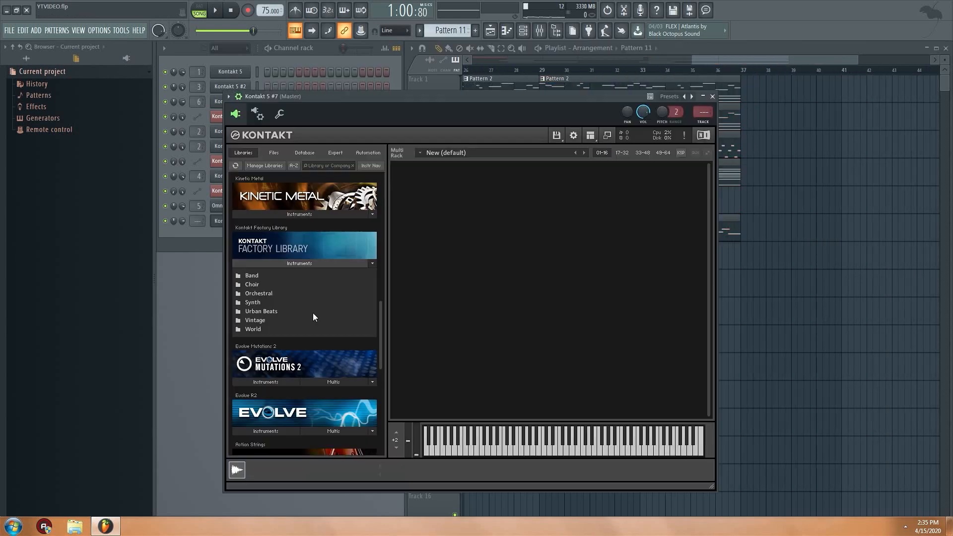
left_click(262, 330)
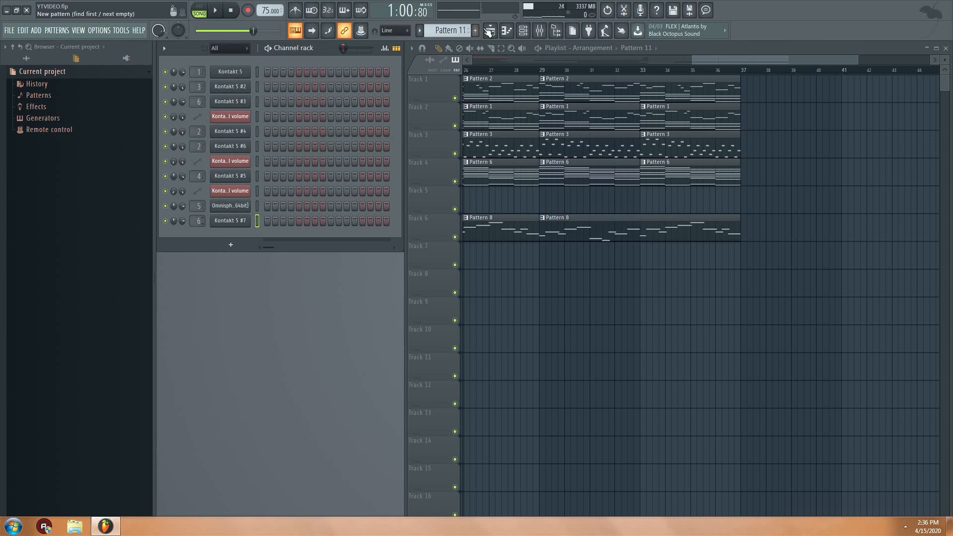
left_click(539, 30)
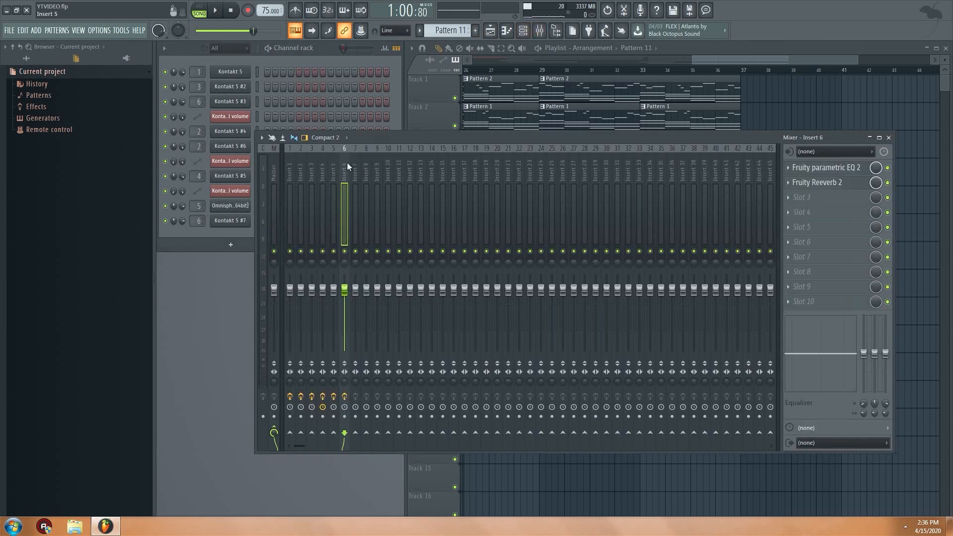
left_click(199, 221)
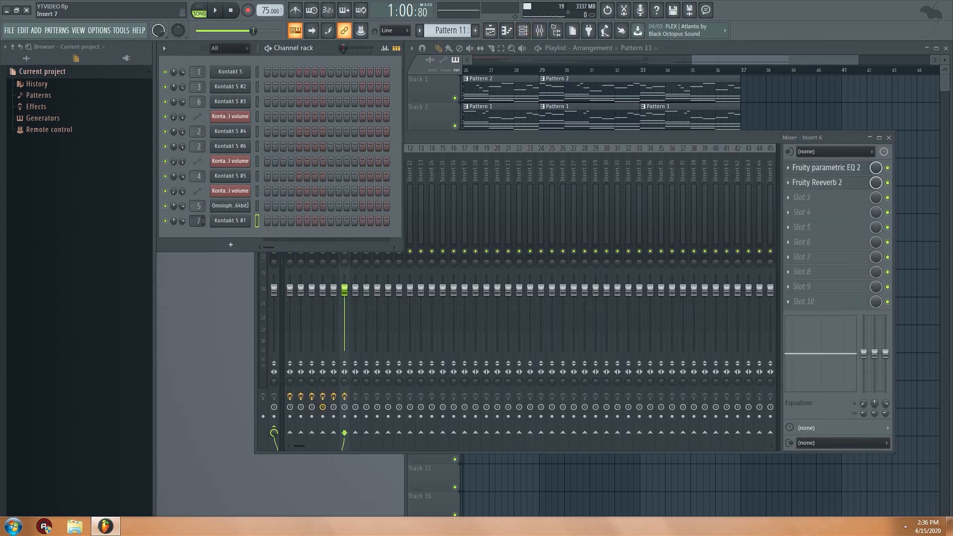
Step: Load Fruity Reeverb 2 on Insert 7 and slightly raise its dry level while auditioning the new instrument
left_click(787, 171)
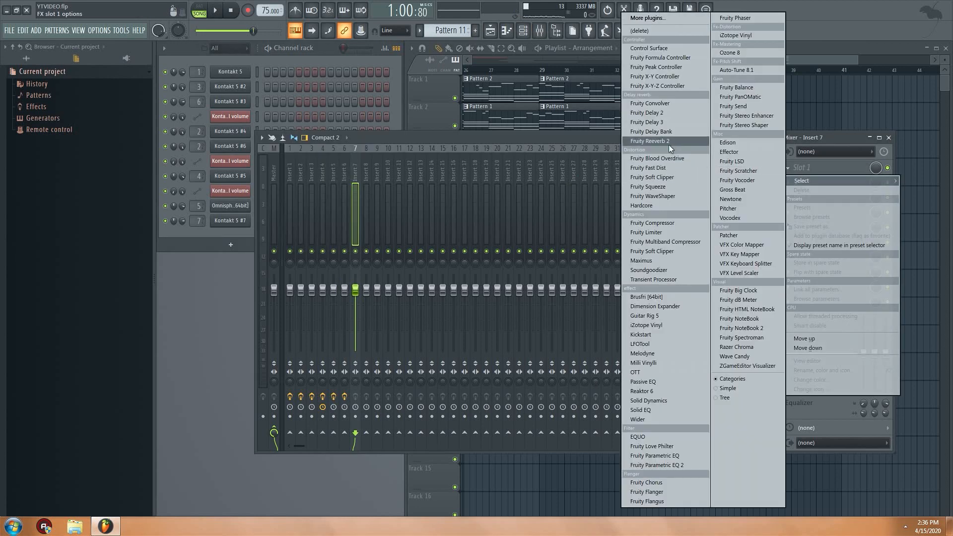
left_click(650, 141)
left_click_drag(546, 168, 546, 159)
left_click_drag(427, 150, 477, 152)
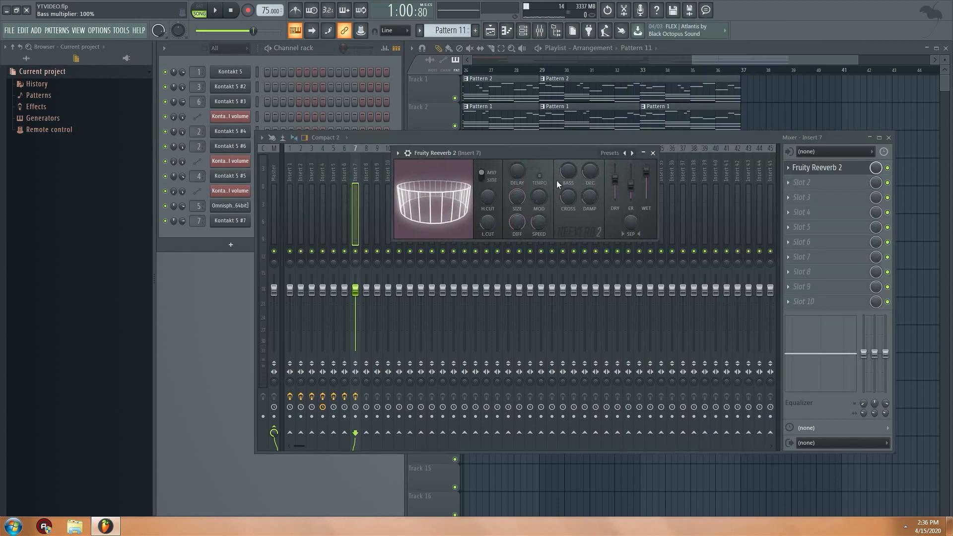
left_click_drag(448, 153, 429, 204)
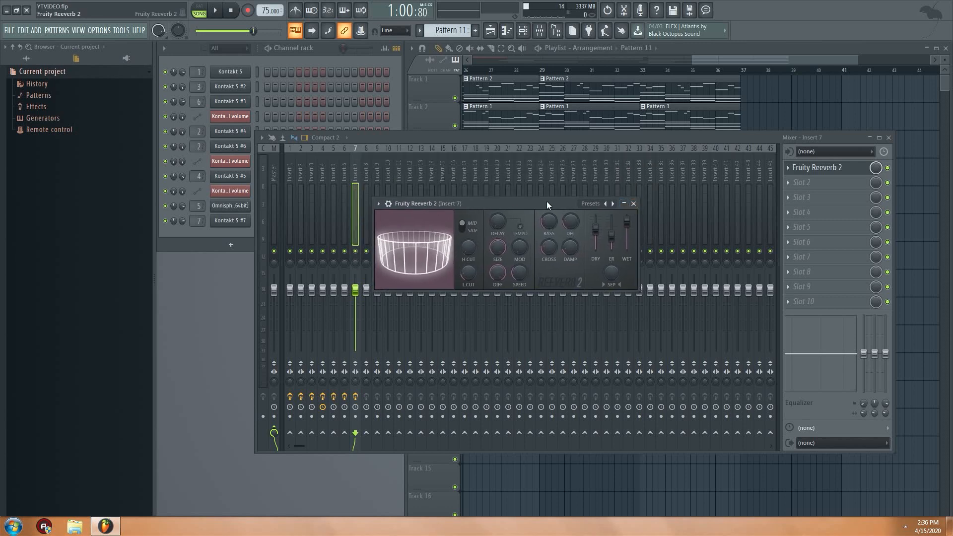
left_click_drag(595, 228, 595, 225)
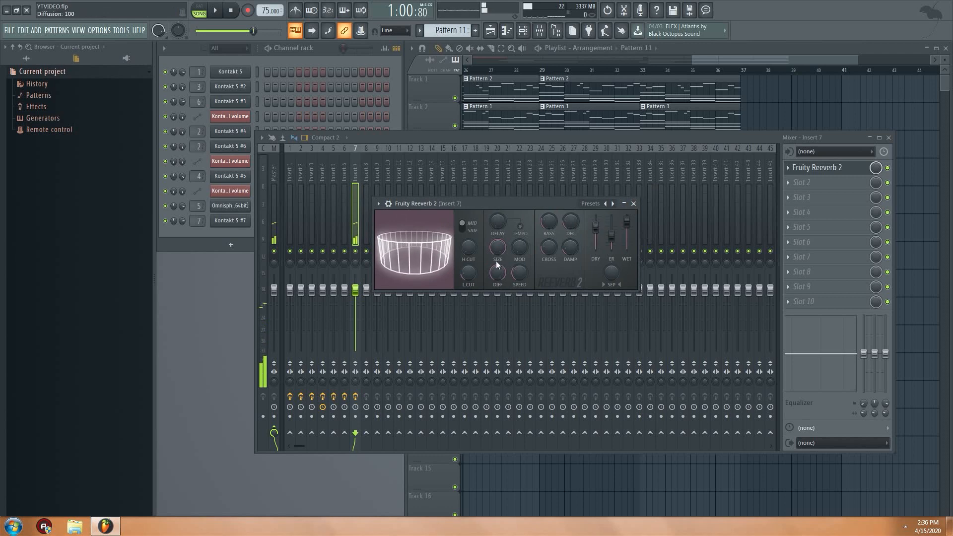
key("F6")
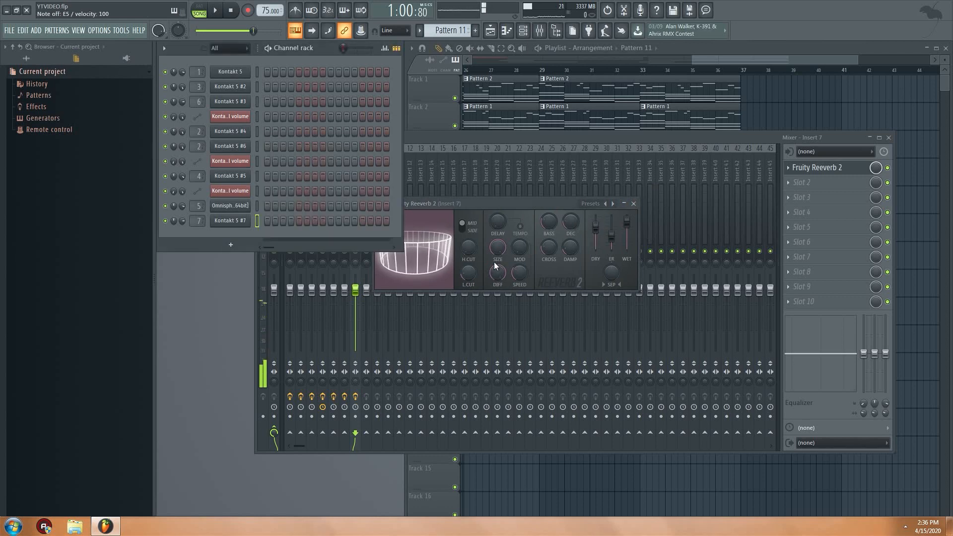
key("F9")
left_click(634, 204)
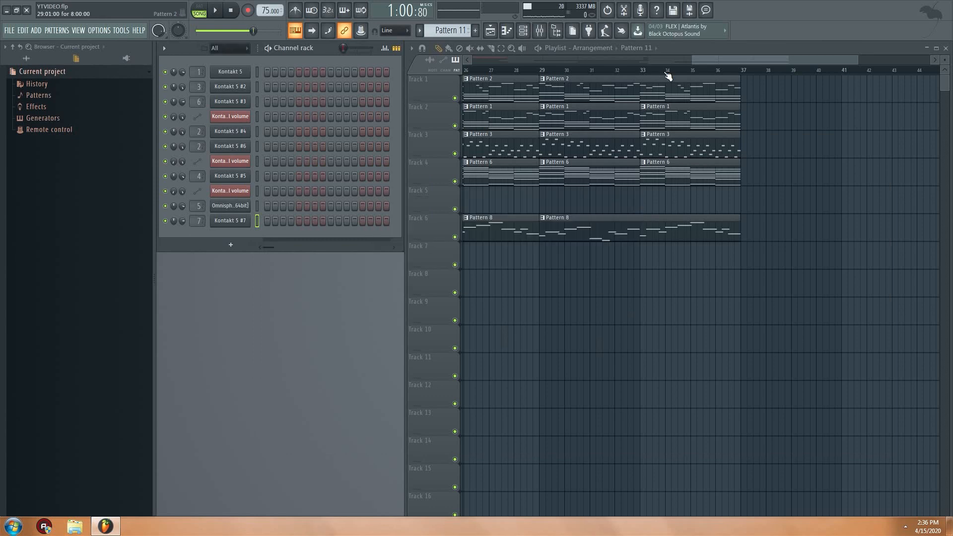
Step: Place a Pattern 11 clip on Track 5 at bar 29
left_click_drag(692, 60, 724, 58)
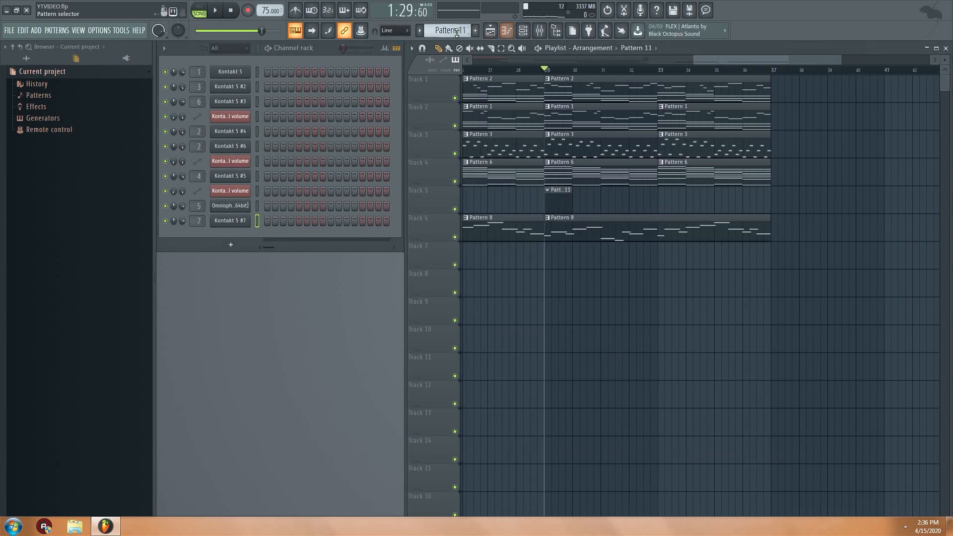
scroll(456, 33, "up", 1)
left_click_drag(452, 33, 451, 28)
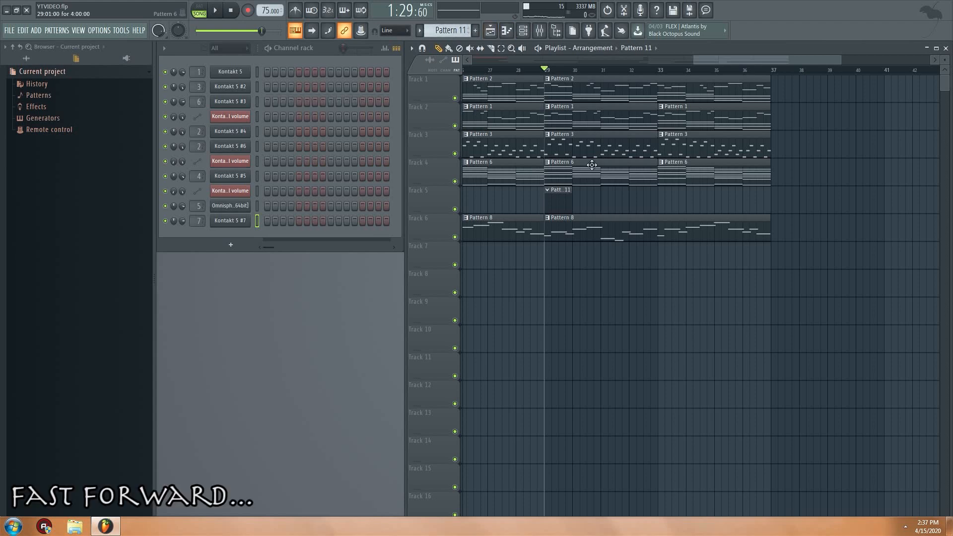
Step: Draw the opening melody notes F5, D#5, G5, F5 and A#5 for Pattern 11 in Kontakt 5 #7's piano roll
left_click(507, 31)
left_click(188, 203)
key("space")
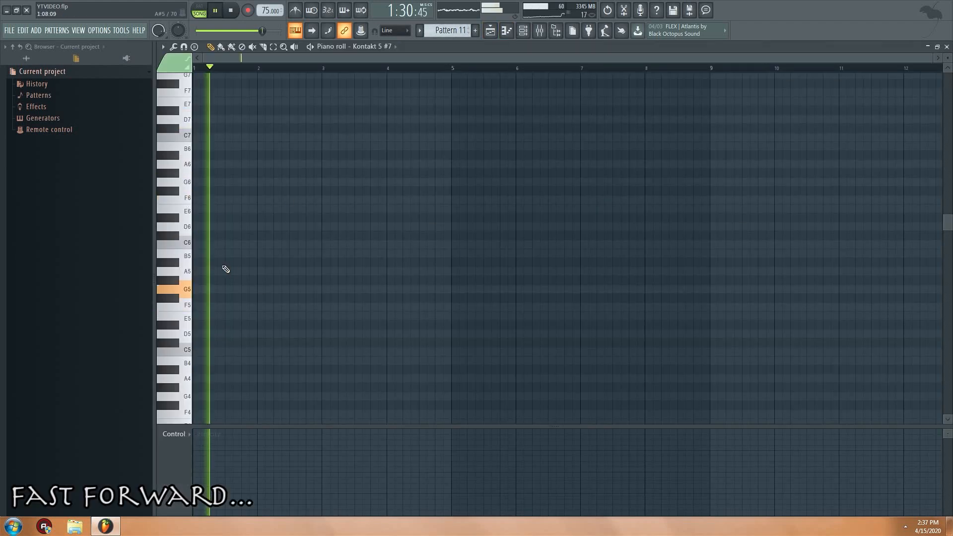
left_click_drag(252, 262, 261, 263)
key("space")
key("space")
key("space")
left_click(186, 305)
left_click(199, 308)
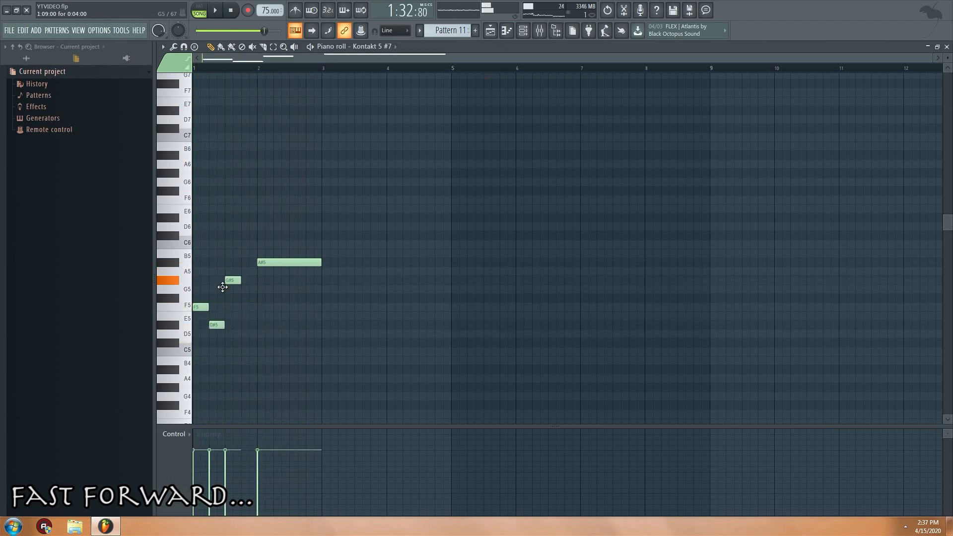
left_click(245, 307)
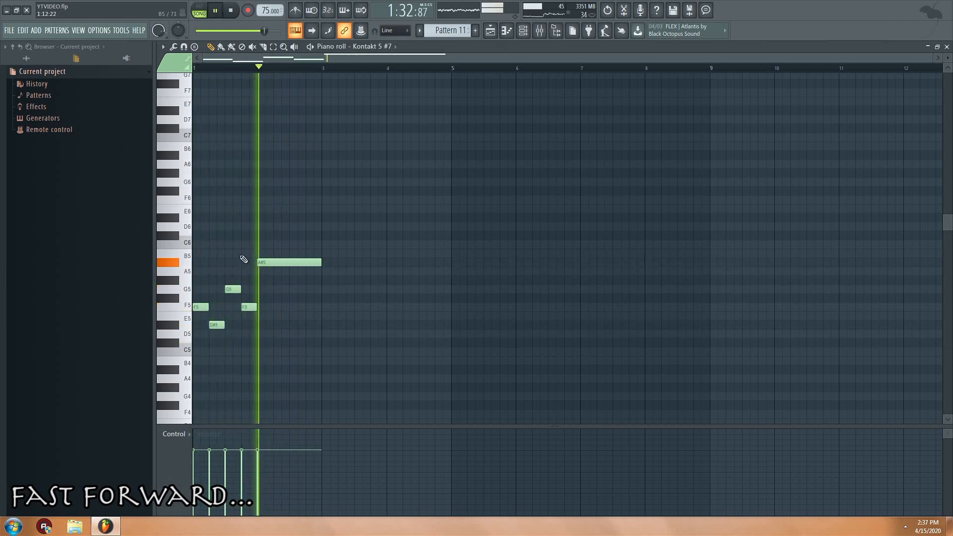
Step: Shorten the A#5 in bar 2 and continue the melody through bar 4 with C6, D6, D#6, G6, F6, C6 and A#5
key("space")
left_click_drag(320, 262, 288, 265)
left_click(297, 244)
left_click(361, 182)
left_click(375, 199)
left_click(424, 262)
key("space")
Step: Audition Pattern 11 on its own and vary the velocities of its notes
left_click(206, 16)
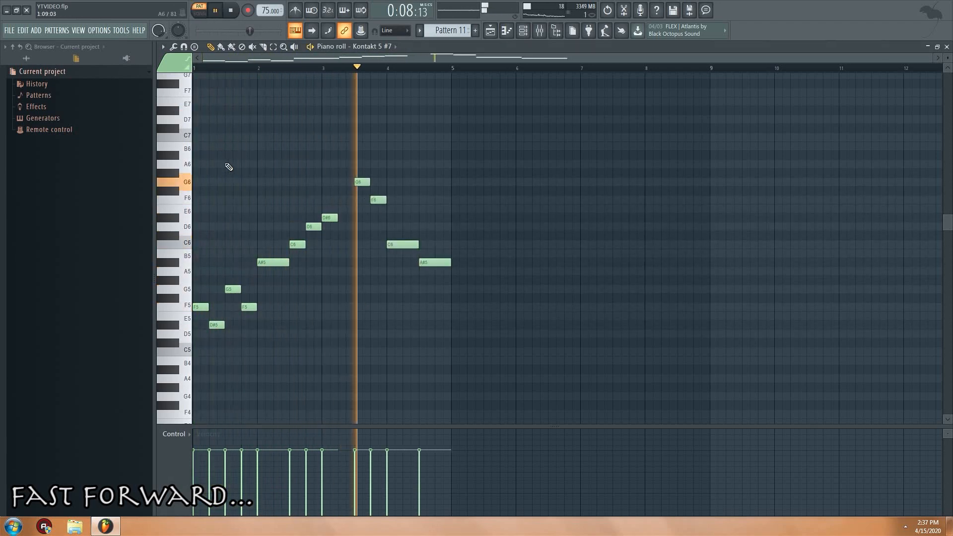
key("space")
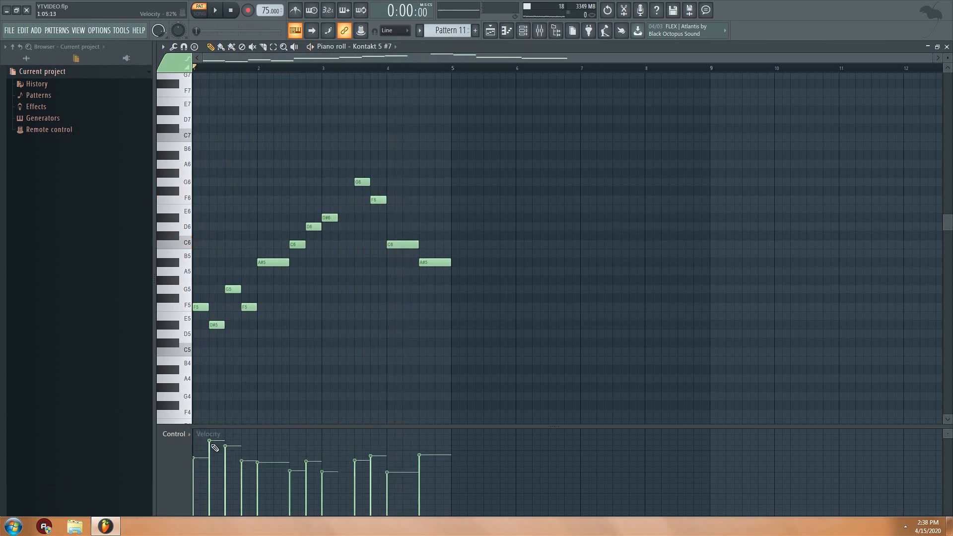
key("space")
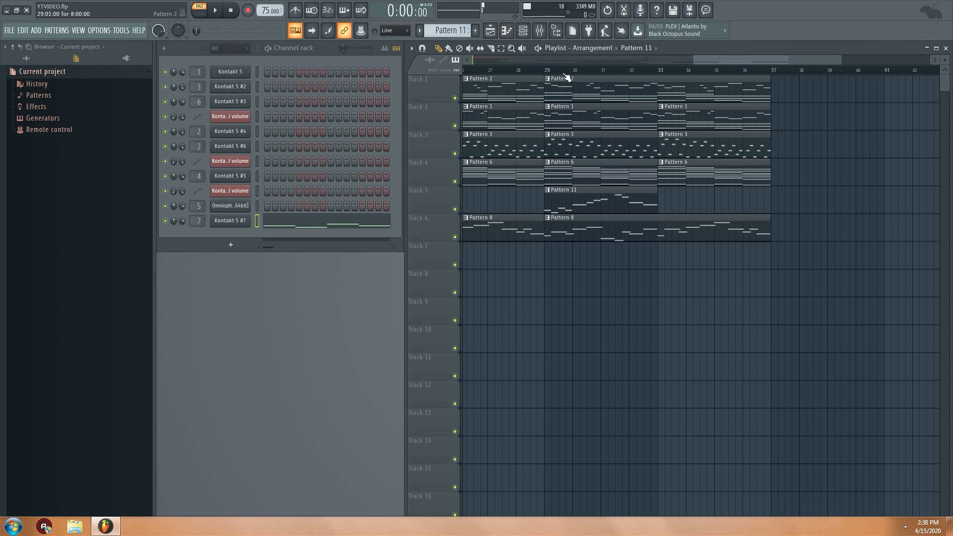
Step: Play the arrangement from bar 29 and balance the channel volume of the Kora instrument
left_click(548, 71)
key("space")
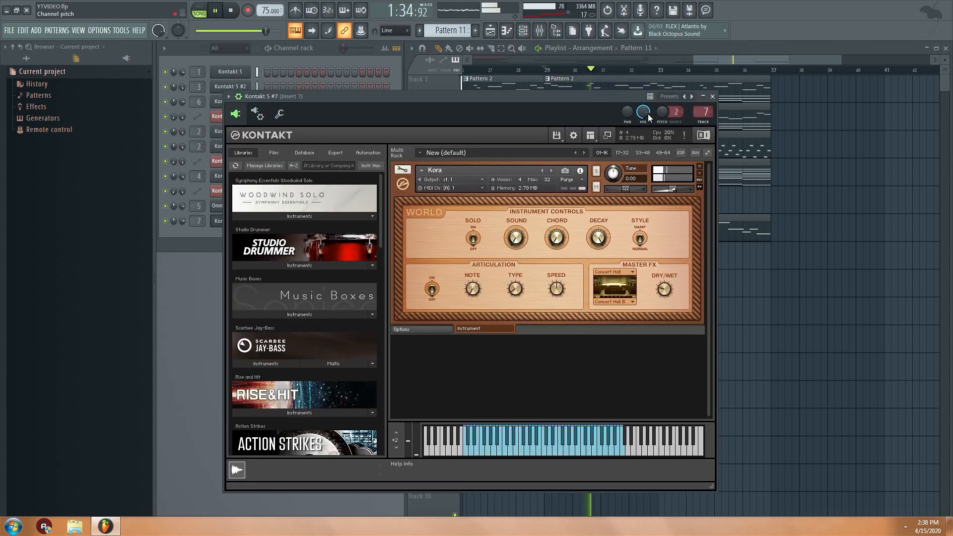
left_click(712, 96)
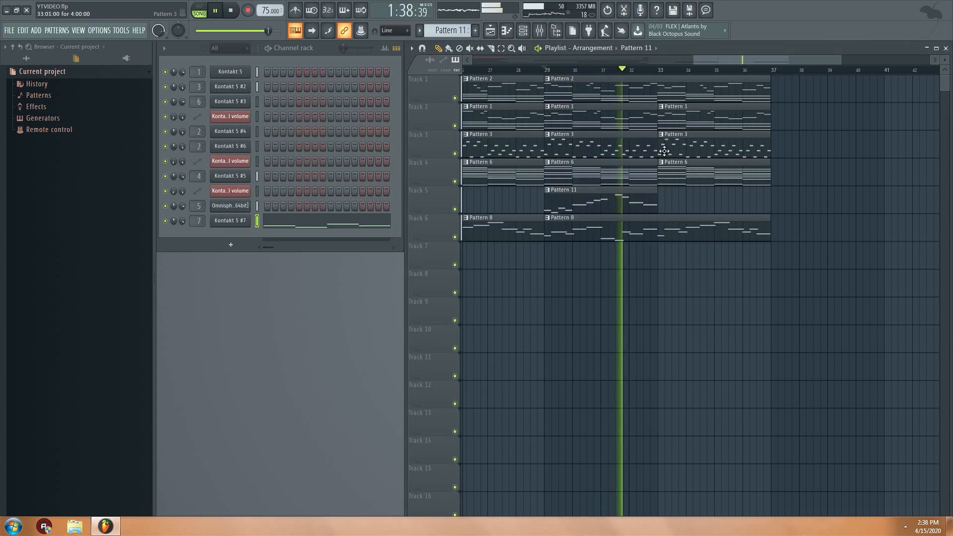
Step: Duplicate Pattern 11's four-bar melody into bars 5 to 8
double_click(628, 200)
left_click(273, 46)
key("space")
left_click_drag(509, 151, 39, 355)
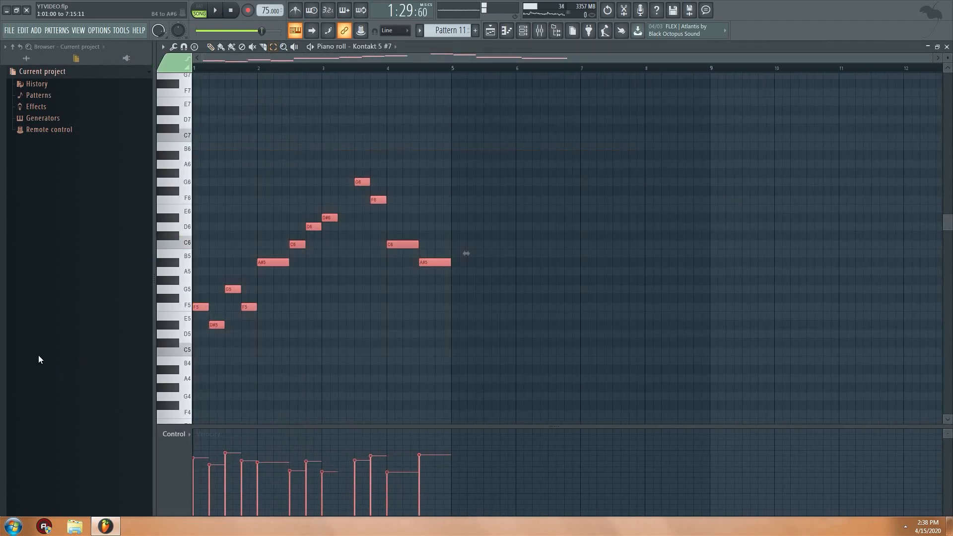
key("ctrl+b")
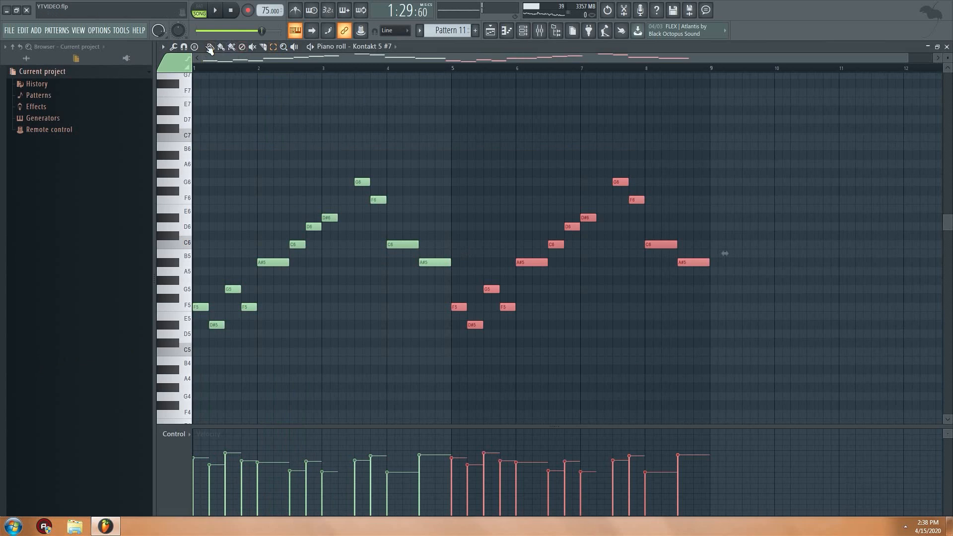
key("ctrl+d")
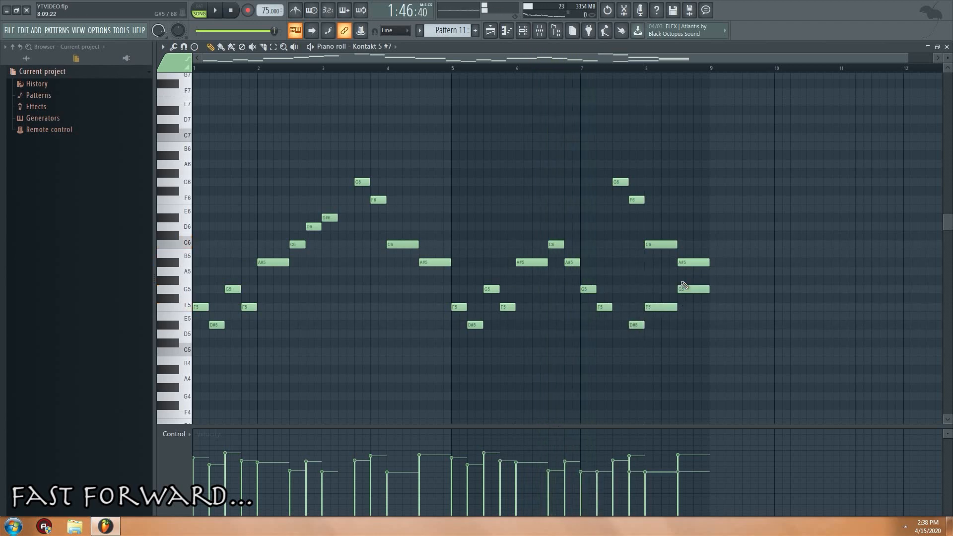
Step: Delete the duplicated G6, F6, C6 and A#5 notes in bars 7 and 8, leaving the lower ending, and play the arrangement
right_click(693, 262)
right_click(661, 245)
right_click(637, 200)
right_click(620, 182)
key("space")
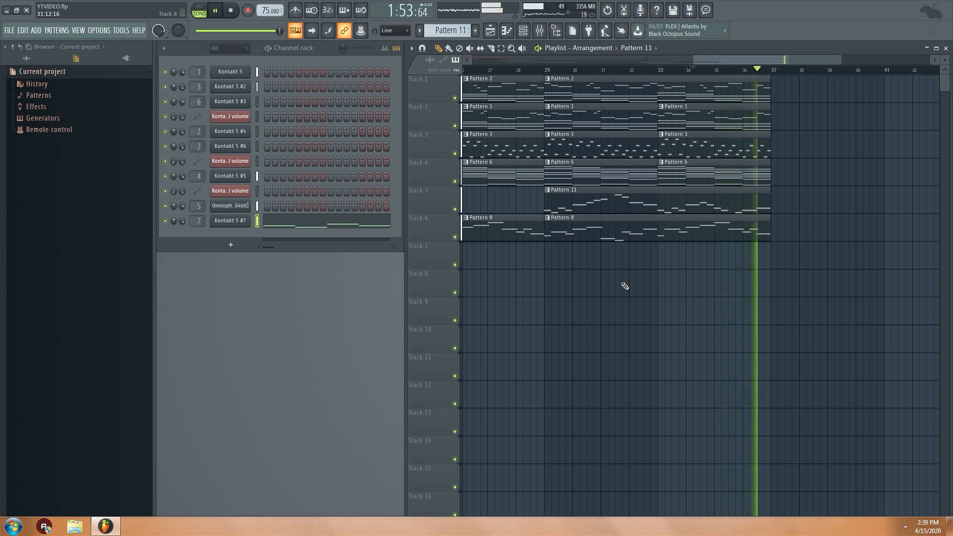
key("space")
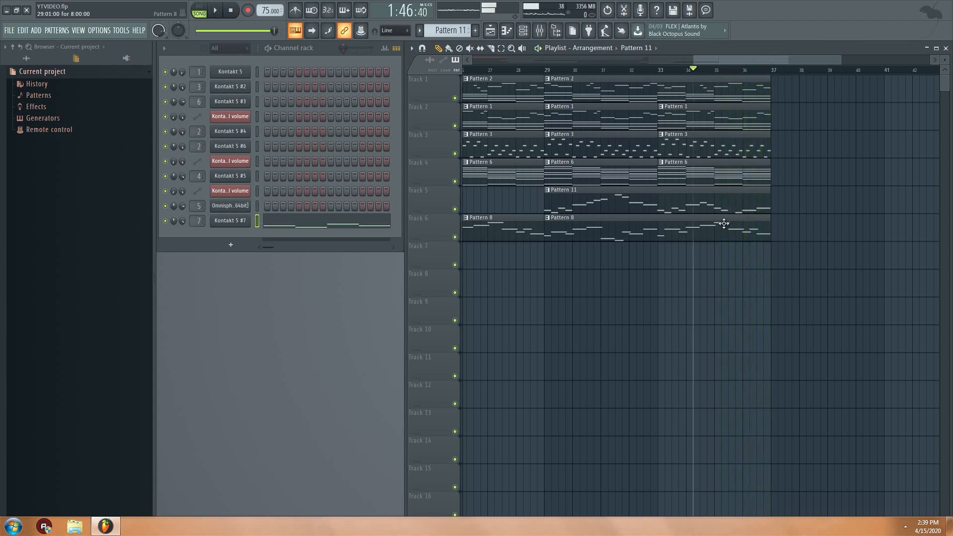
Step: Assign the String Ensemble's Dynamics knob in Kontakt 5 #2 to host automation slot #032 and tweak it to about 39%
left_click(718, 176)
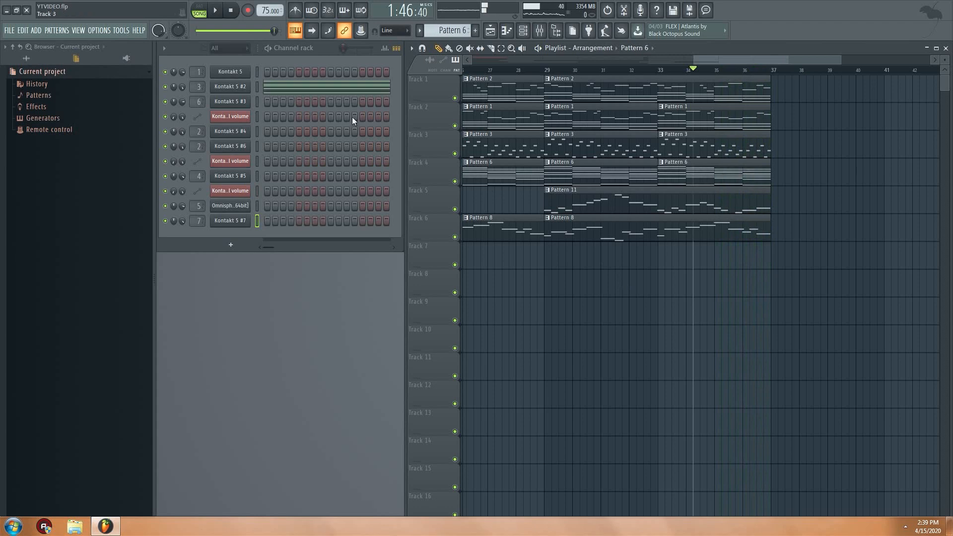
left_click(235, 88)
left_click_drag(519, 124, 556, 102)
left_click(429, 154)
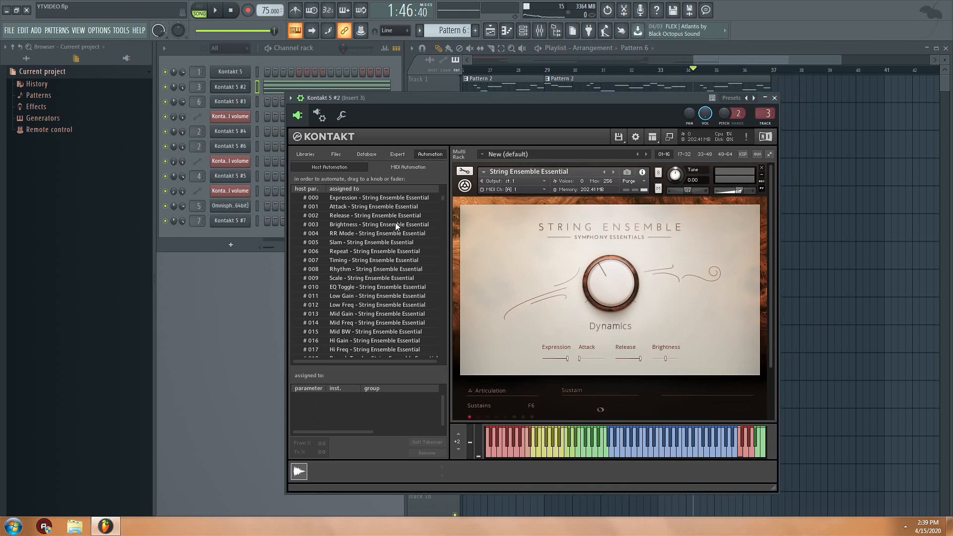
left_click_drag(441, 199, 442, 205)
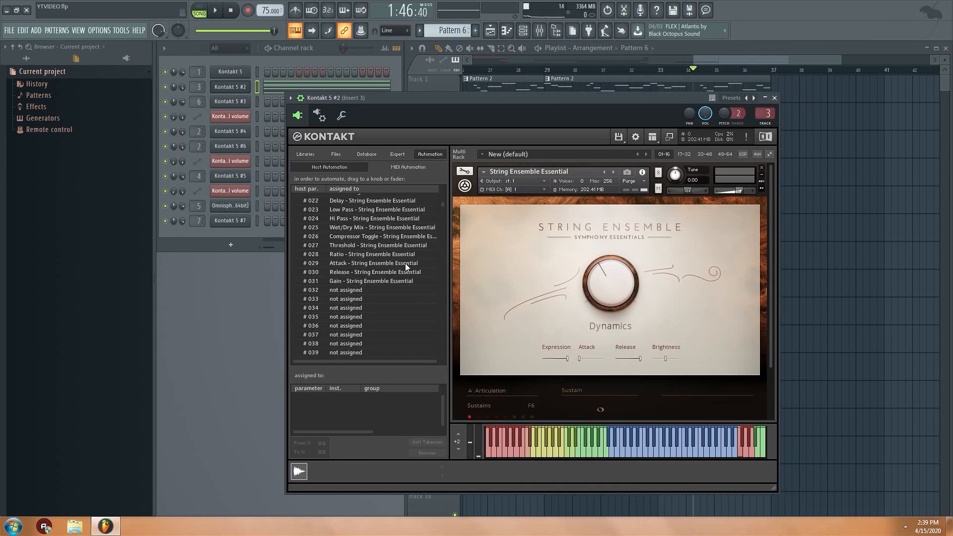
left_click_drag(614, 289, 613, 271)
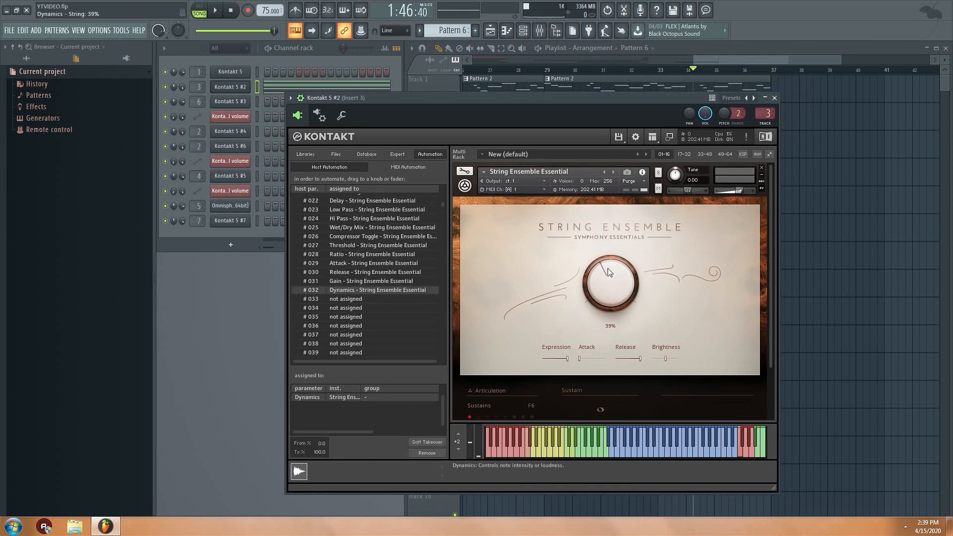
left_click(774, 98)
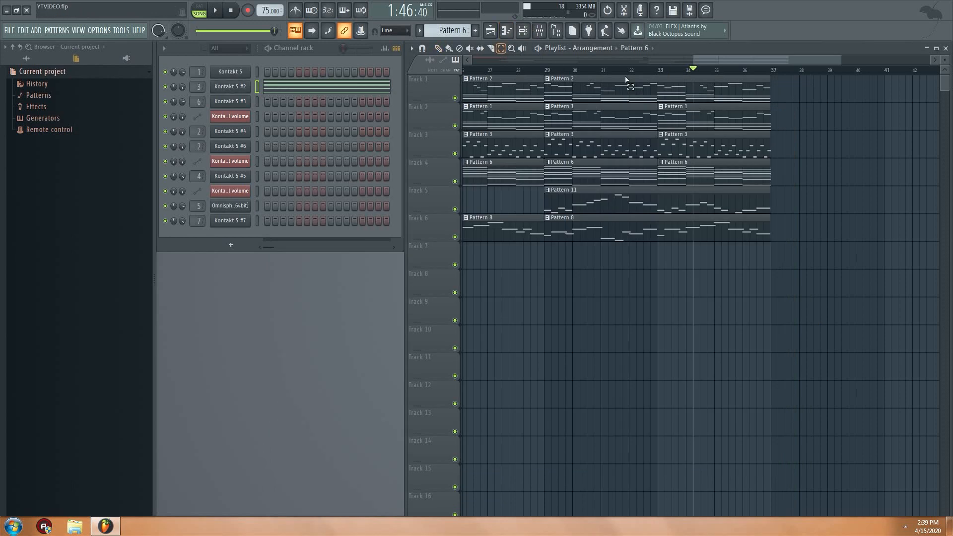
Step: Create an automation clip for the string Dynamics over bar 36, shape it into a gentle rising curve, and play it back
left_click_drag(744, 70, 768, 67)
left_click(138, 31)
left_click(124, 32)
left_click(124, 31)
mouse_move(141, 148)
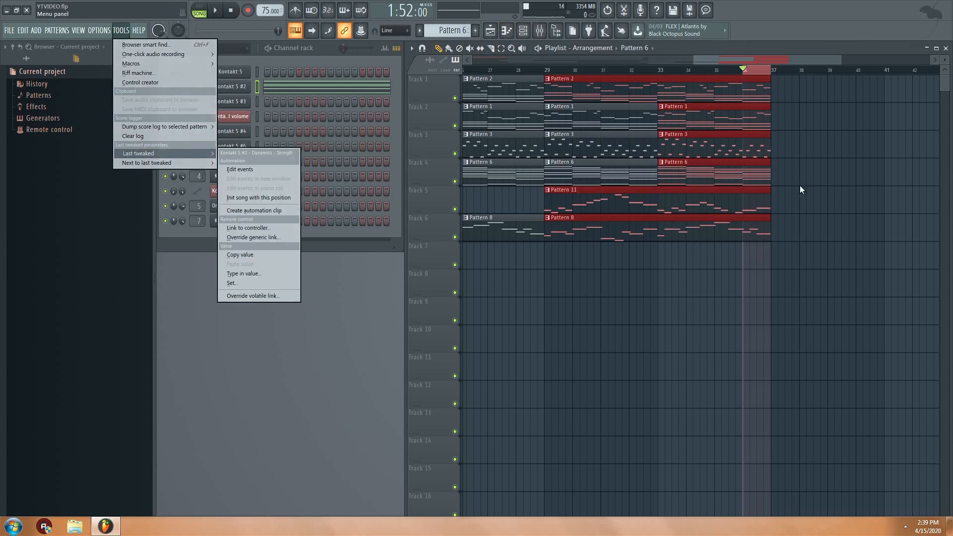
left_click(246, 213)
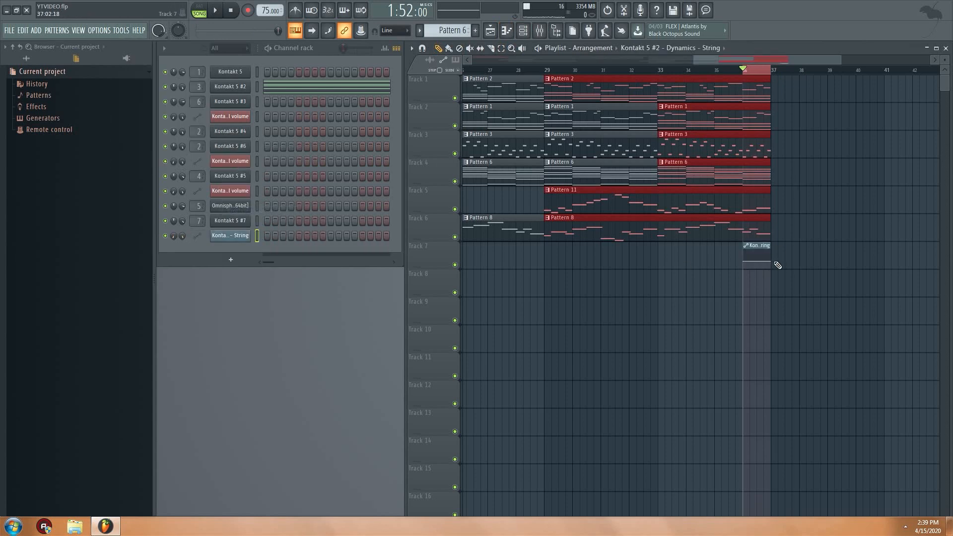
left_click_drag(774, 262, 773, 260)
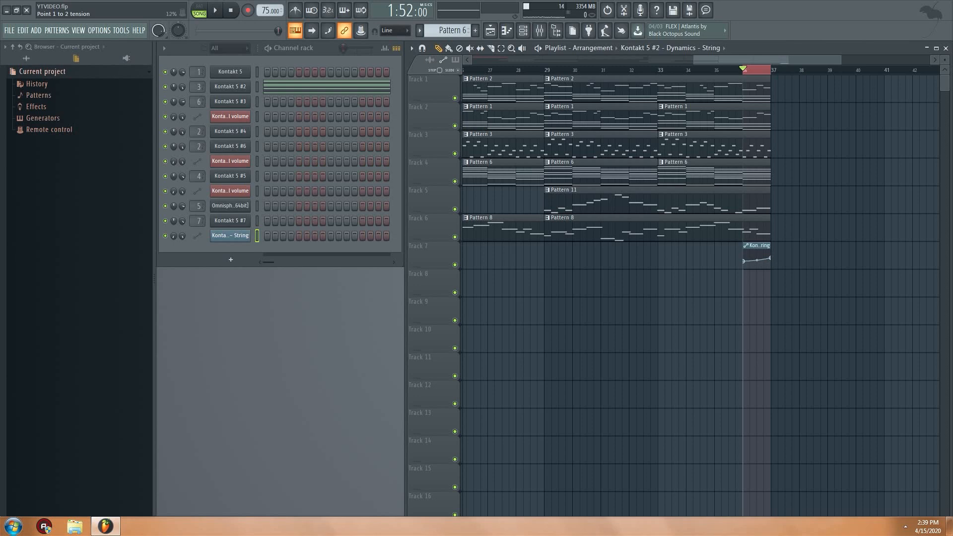
key("space")
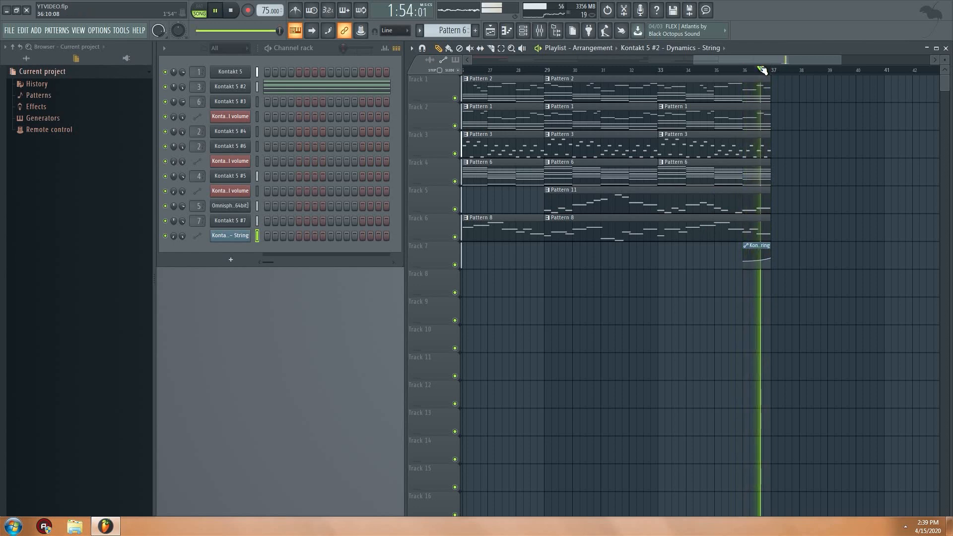
key("space")
Step: Try placing a Pattern 3 clip on Track 3 shortly after bar 37
left_click(601, 148)
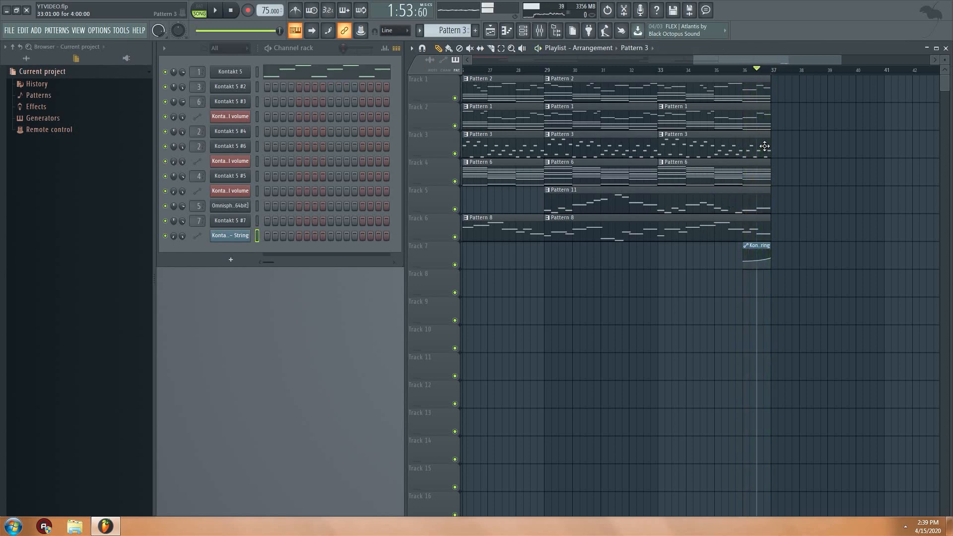
left_click(797, 149)
key("space")
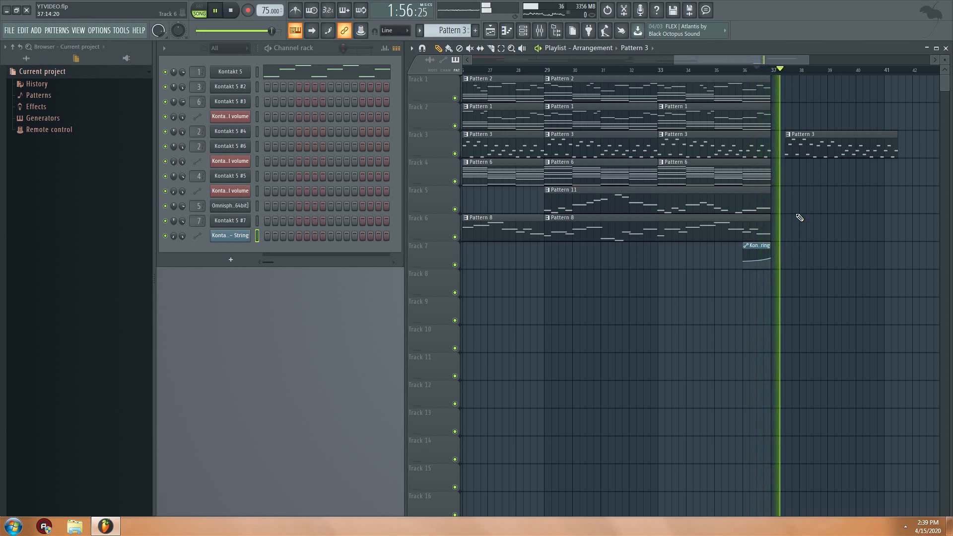
right_click(801, 150)
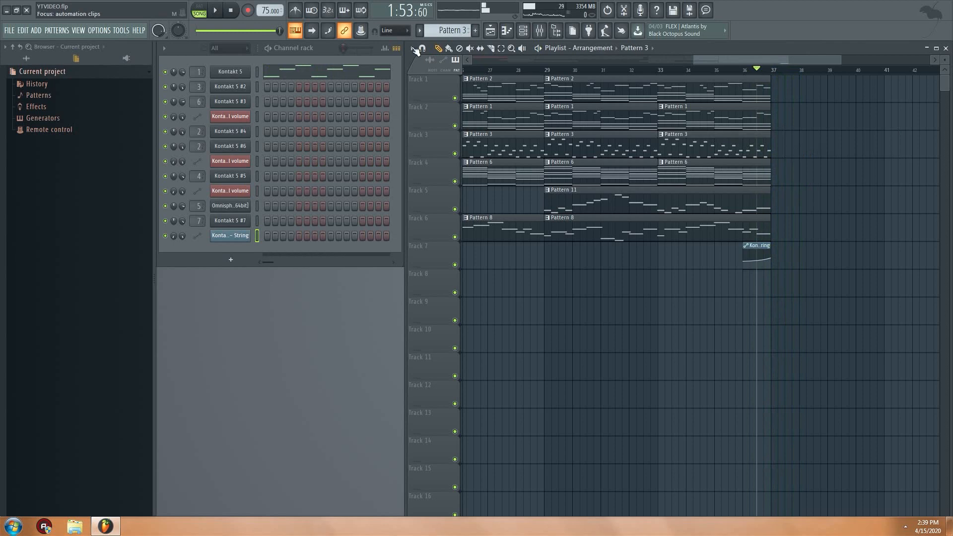
Step: Clone Pattern 3, place the clone on Track 3 at bar 38, and open its notes in the piano roll
right_click(457, 31)
left_click(521, 138)
mouse_move(781, 161)
left_mouse_down()
mouse_move(789, 121)
mouse_move(802, 138)
left_mouse_up()
double_click(804, 139)
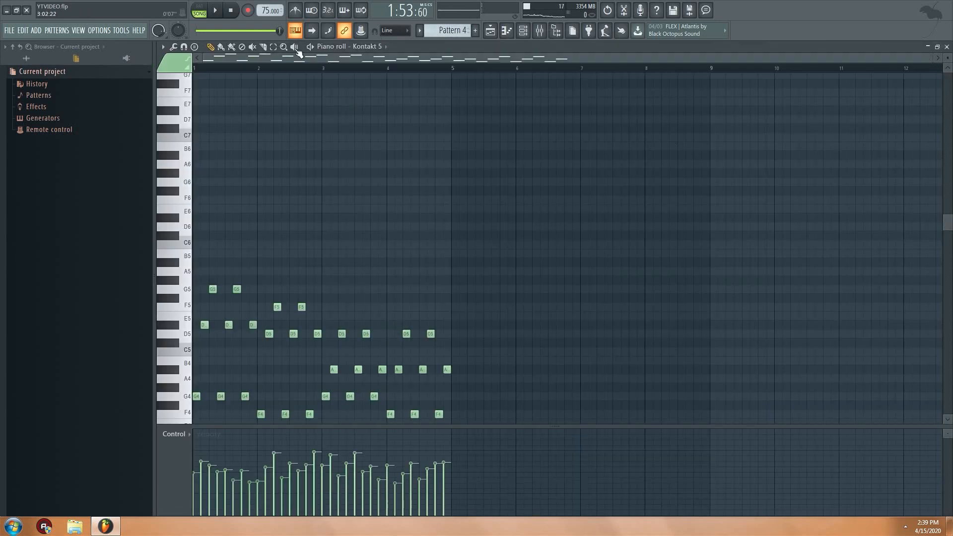
Step: Transpose all notes of the cloned pattern up one octave and audition the clip in the arrangement
left_click_drag(510, 187, 129, 422)
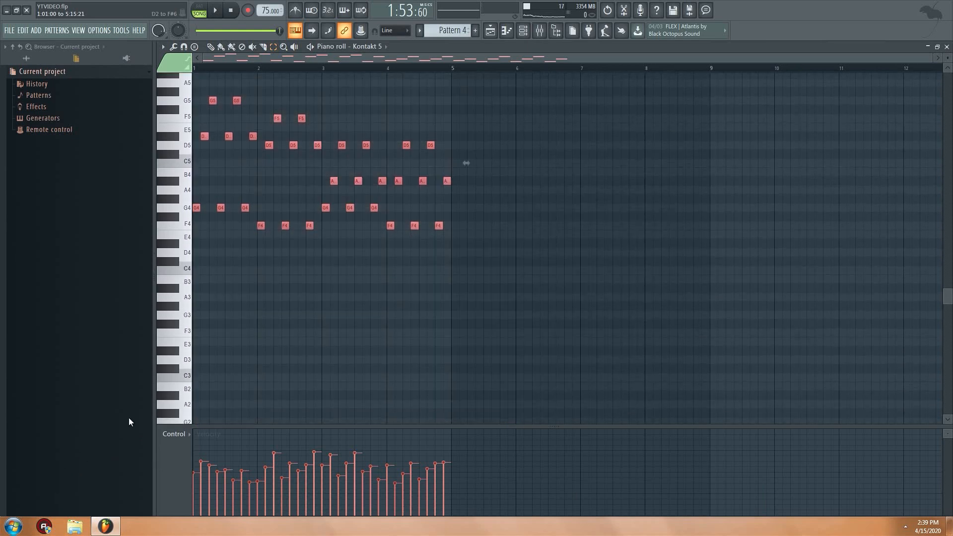
left_click_drag(227, 135, 229, 134)
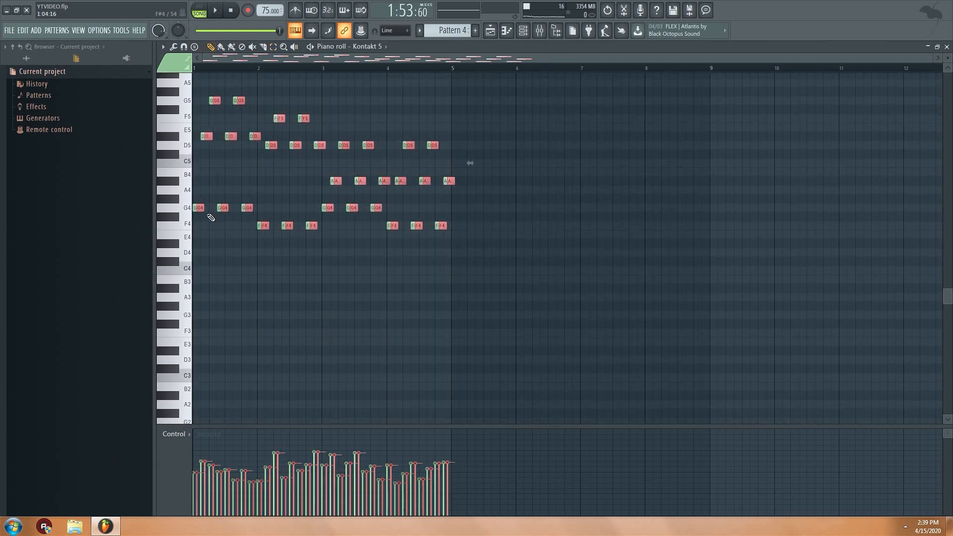
left_click_drag(189, 207, 118, 214)
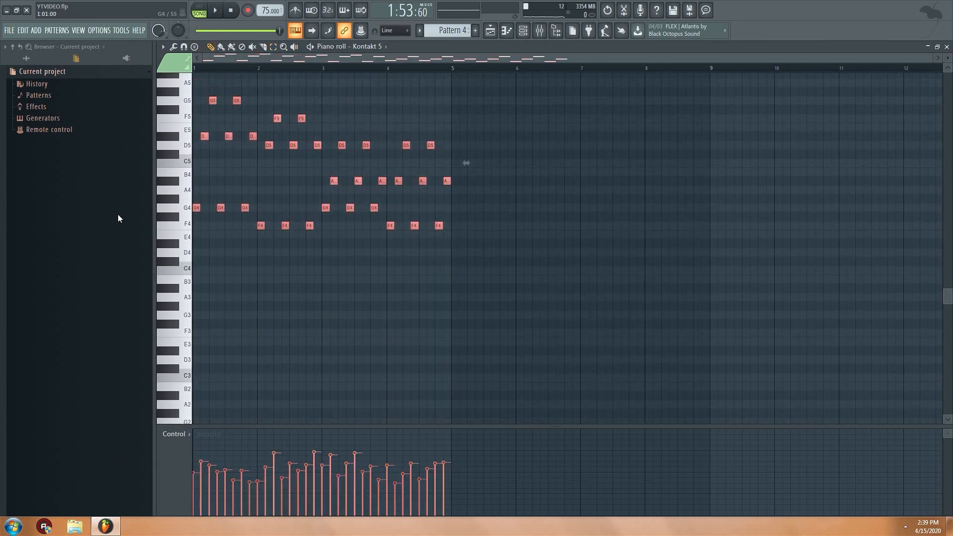
key("ctrl+z")
left_click_drag(194, 210, 96, 94)
scroll(275, 191, "up", 5)
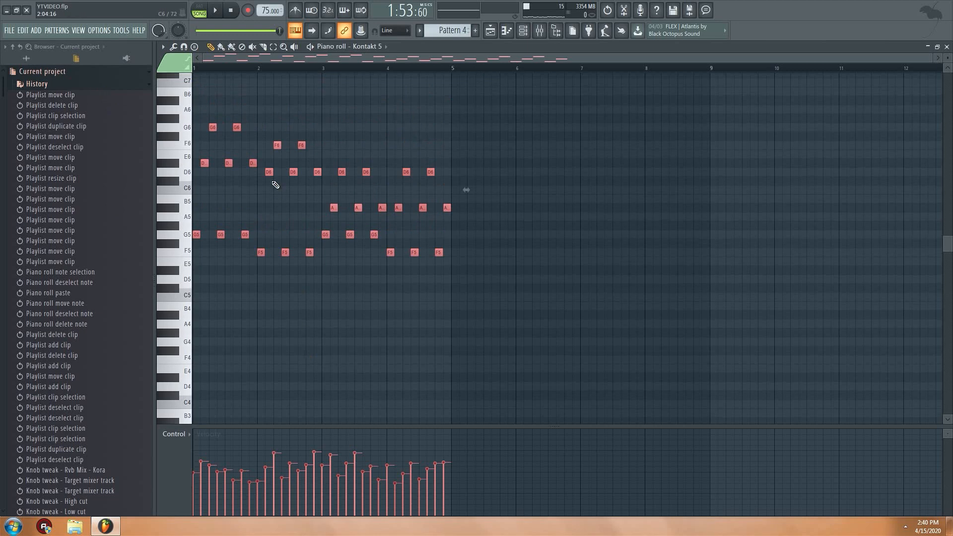
left_click(507, 33)
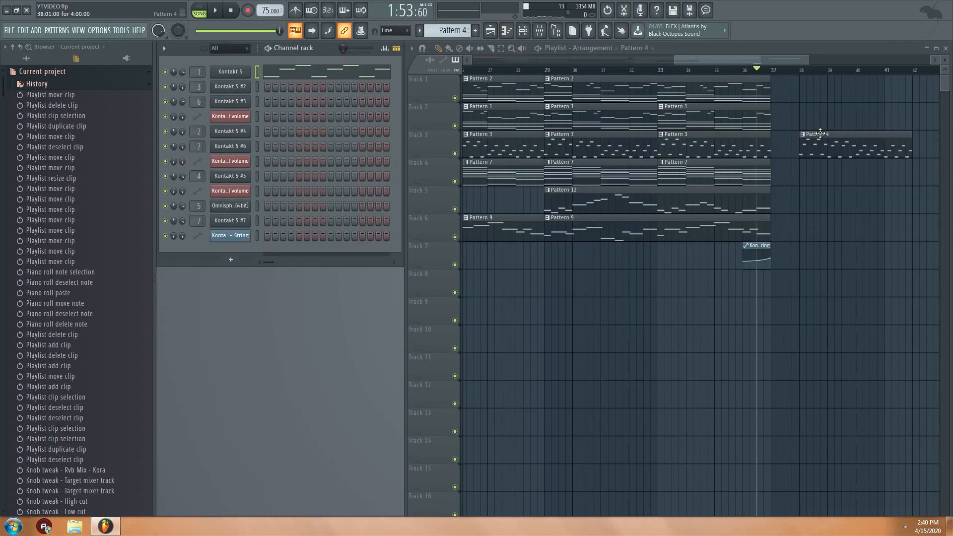
key("space")
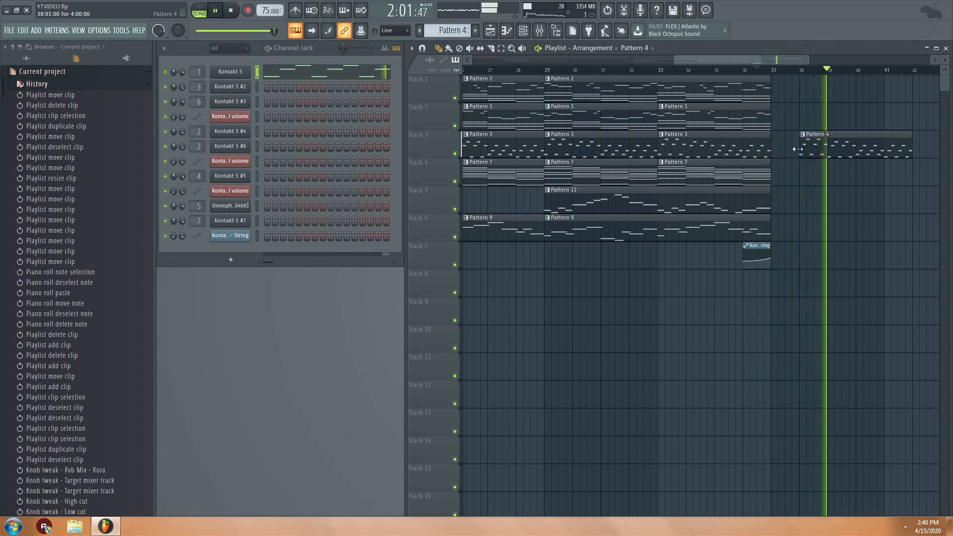
Step: Move Pattern 4's notes from the Kontakt 5 channel to the Omnisphere channel
right_click(242, 71)
left_click(336, 81)
left_click(229, 10)
right_click(245, 207)
left_click(332, 226)
right_click(230, 67)
left_click(336, 74)
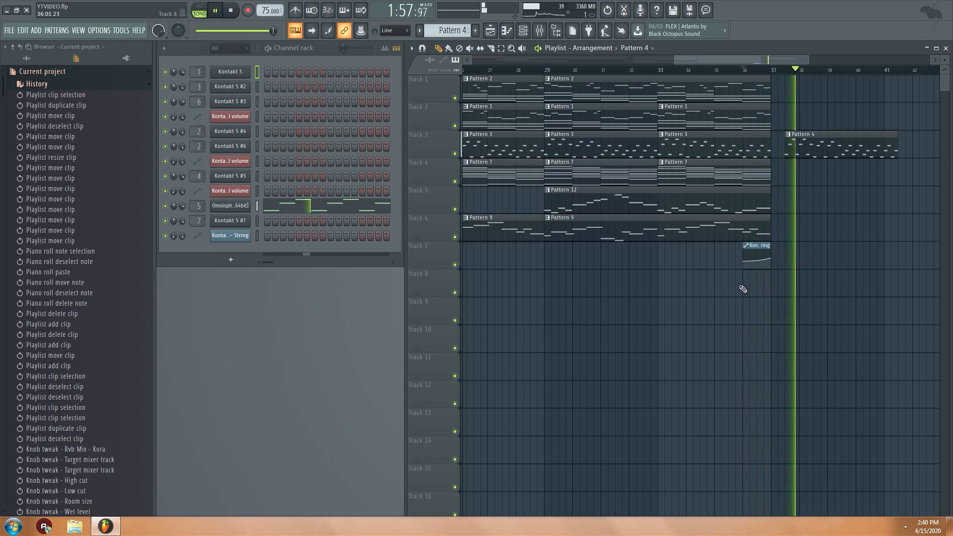
Step: Create a 75 BPM tempo automation clip from mid-bar 39 to mid-bar 41 and copy its point value
scroll(449, 31, "up", 3)
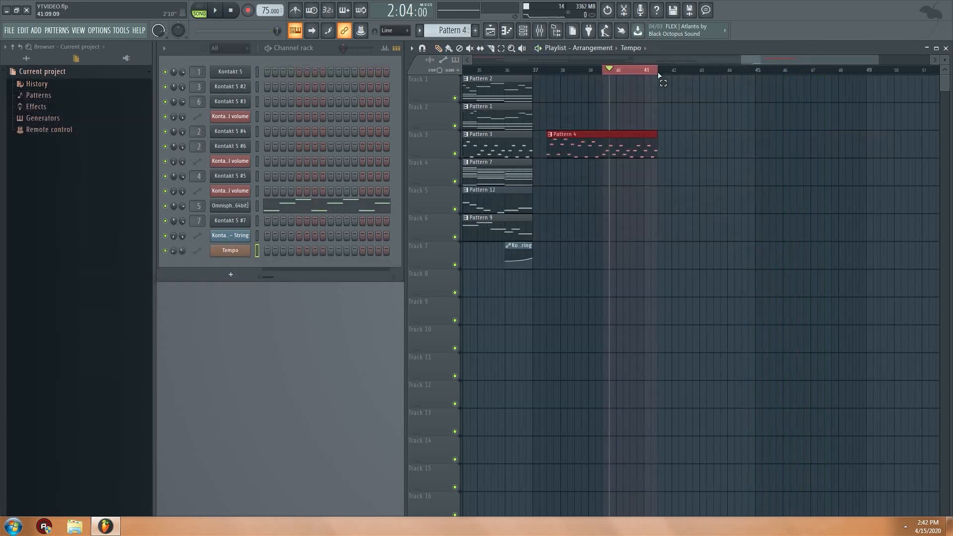
left_click(113, 30)
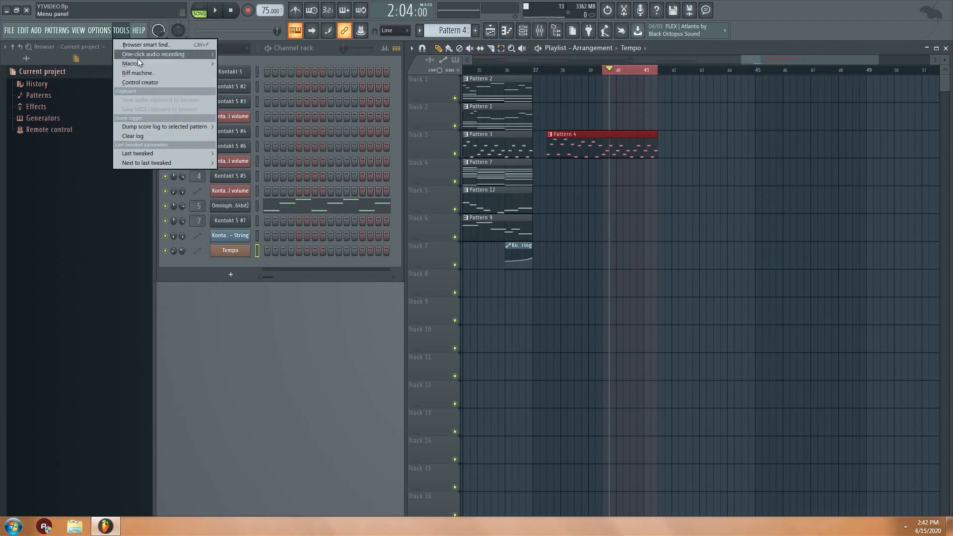
mouse_move(159, 151)
left_click(273, 209)
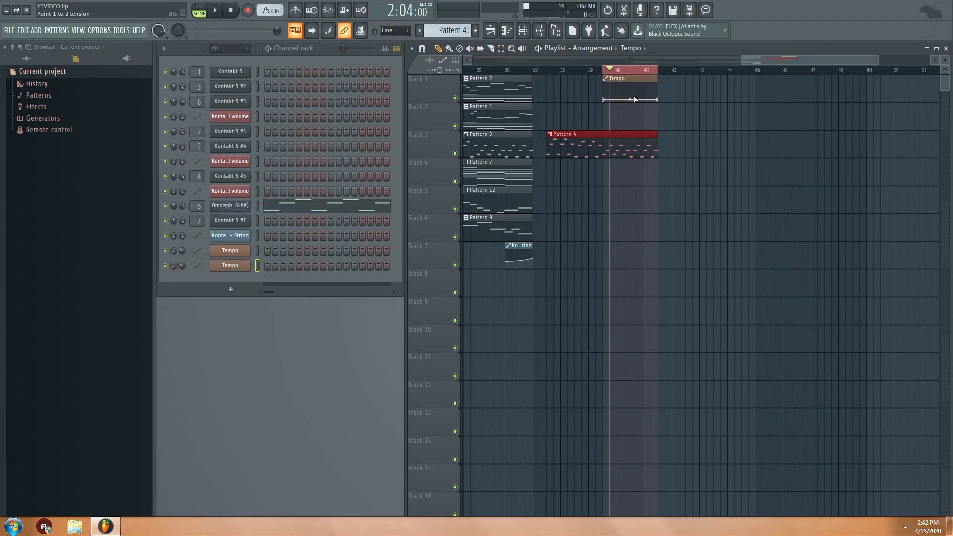
right_click(660, 99)
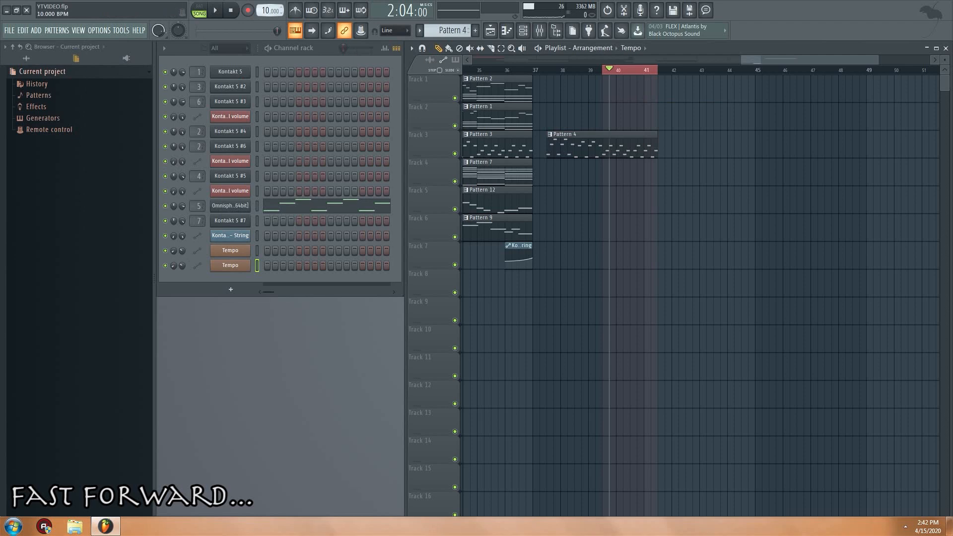
Step: Create a tempo automation clip at 10 BPM over the same range, paste the copied 13% value onto its start point, and play it
left_click(123, 33)
mouse_move(159, 153)
left_click(254, 210)
right_click(603, 100)
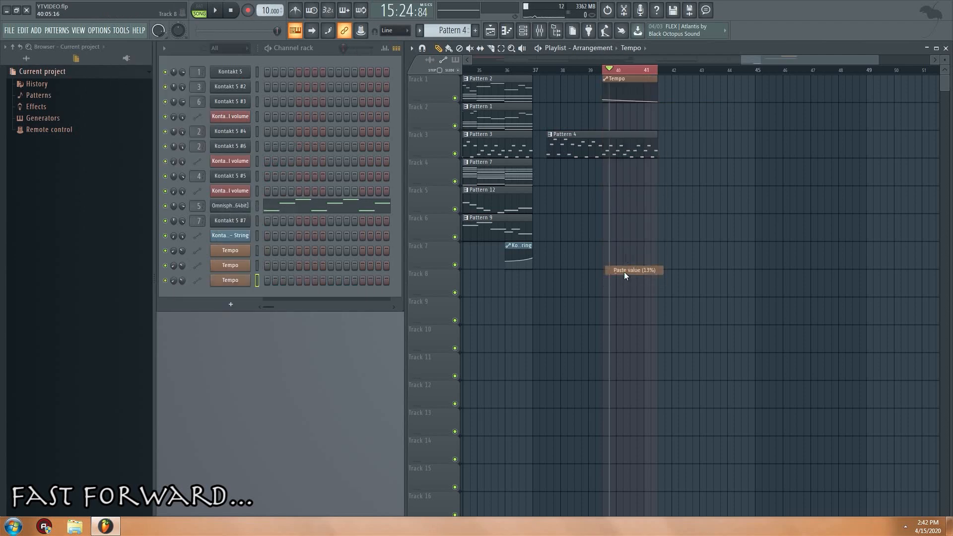
left_click(624, 271)
left_click(595, 70)
key("space")
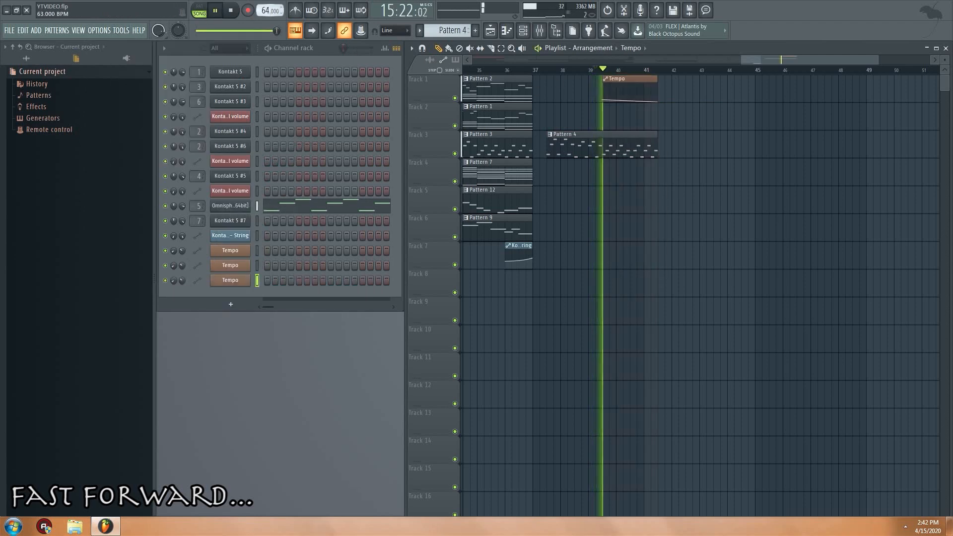
Step: Create a constant 75 BPM tempo automation clip on Track 8 and remove the part overlapping the slowdown after bar 39
left_click(121, 30)
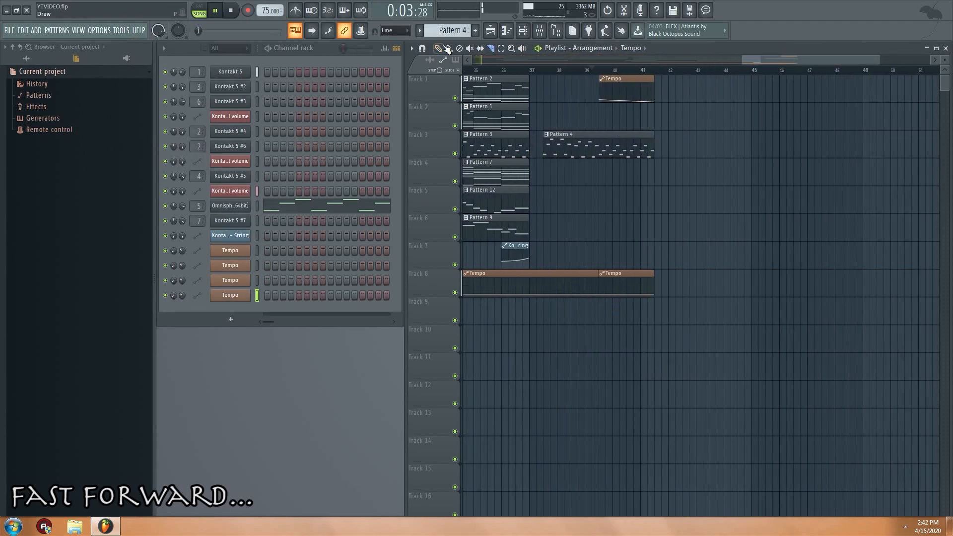
right_click(623, 284)
left_click(587, 70)
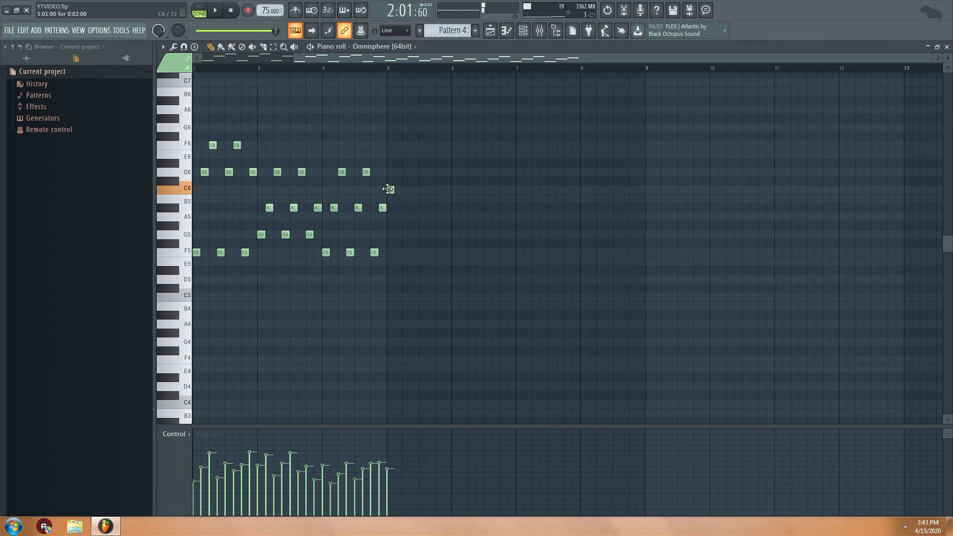
Step: Add a one-bar D#5, A#5 and D#6 chord at bar 5 of Pattern 4, strum it, and audition the ending
right_click(388, 189)
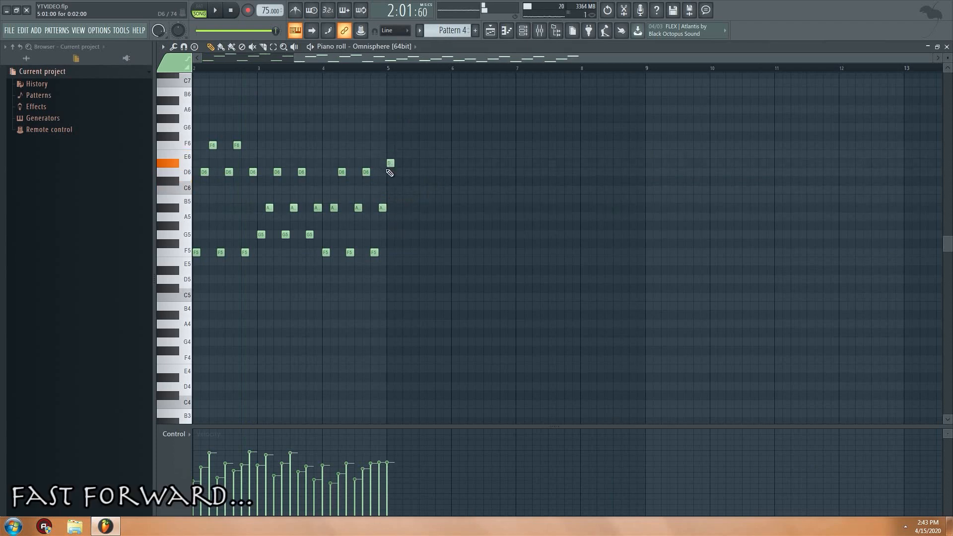
left_click_drag(392, 252, 386, 270)
left_click(173, 47)
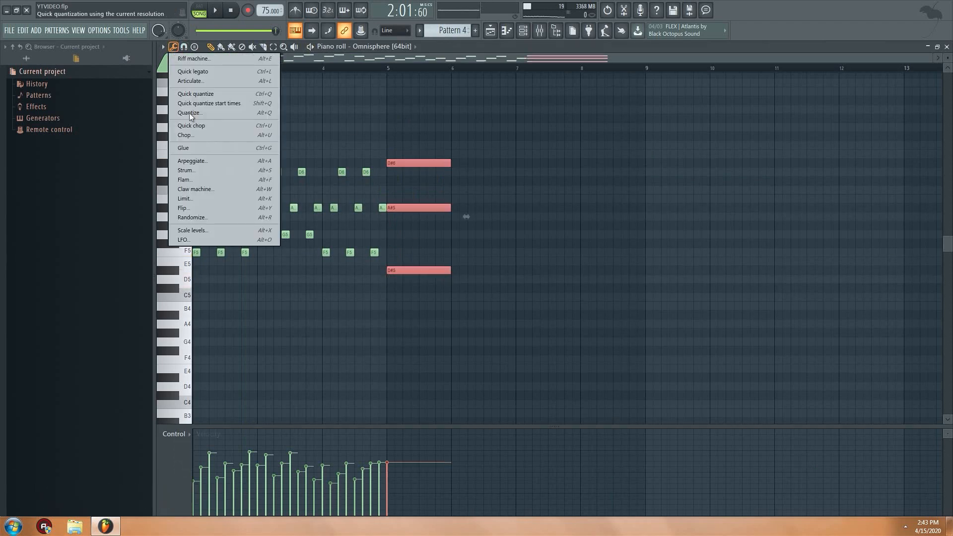
left_click(186, 171)
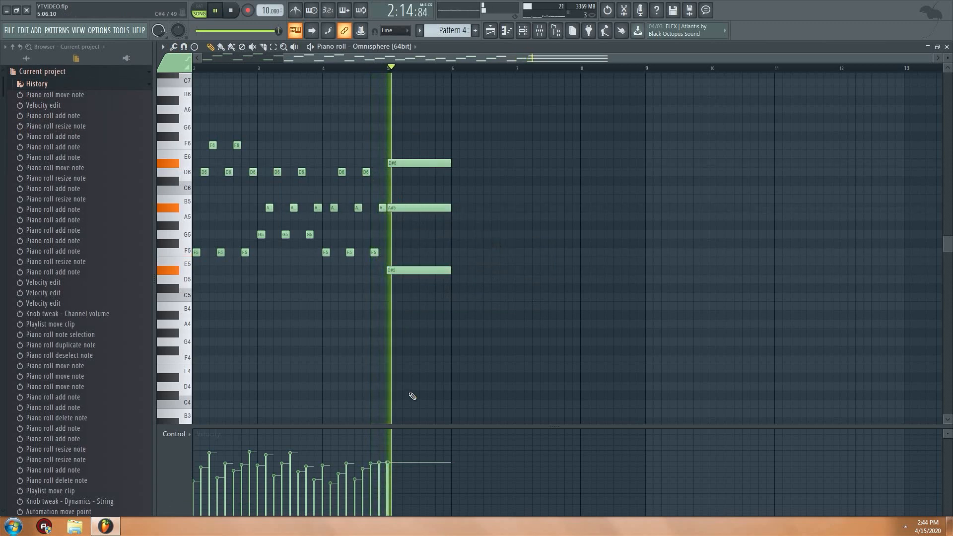
key("space")
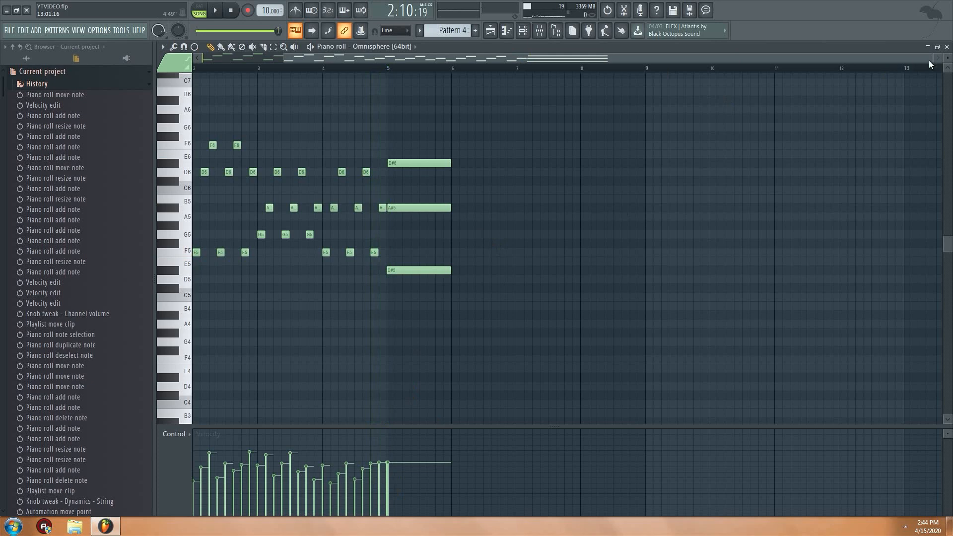
Step: Lower the velocities of the strummed final chord's notes and audition the result
left_click_drag(931, 59, 646, 149)
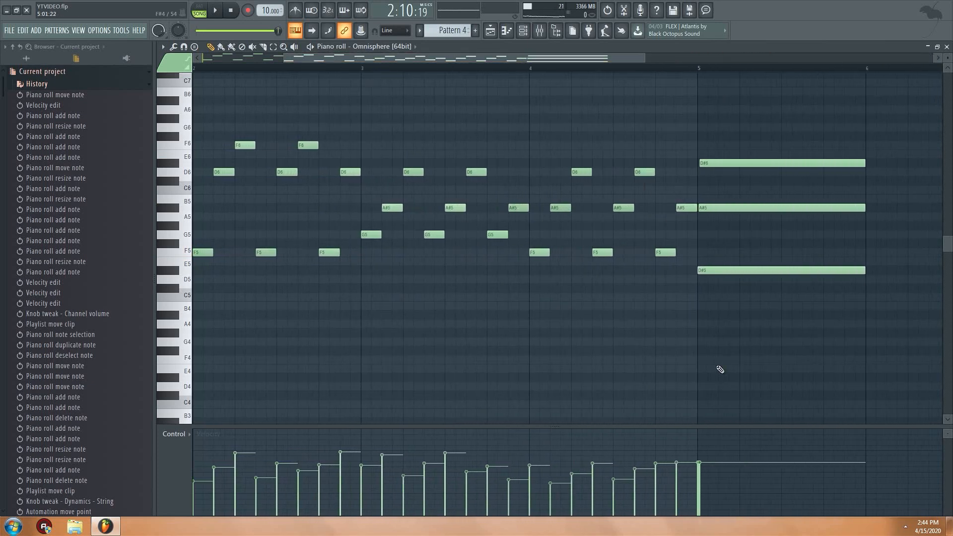
left_click_drag(699, 482, 701, 479)
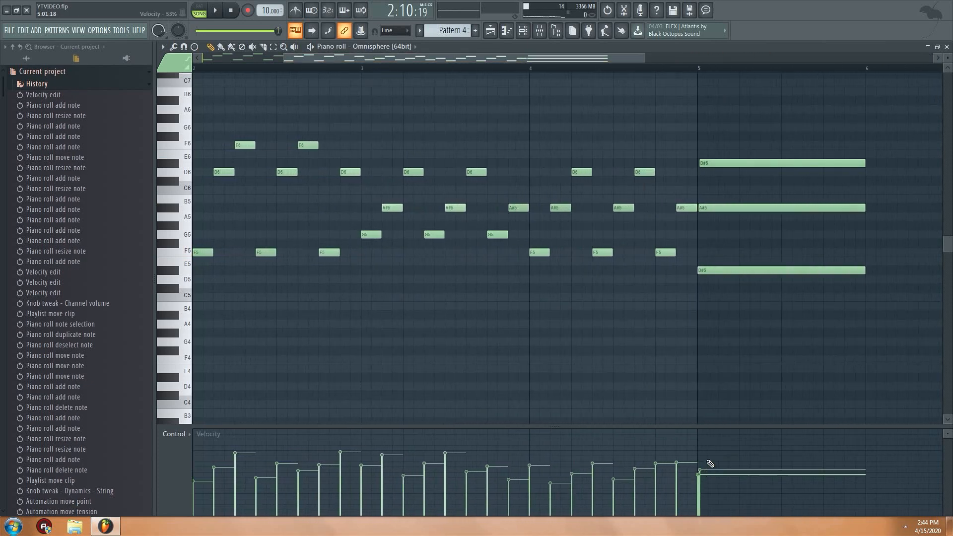
key("space")
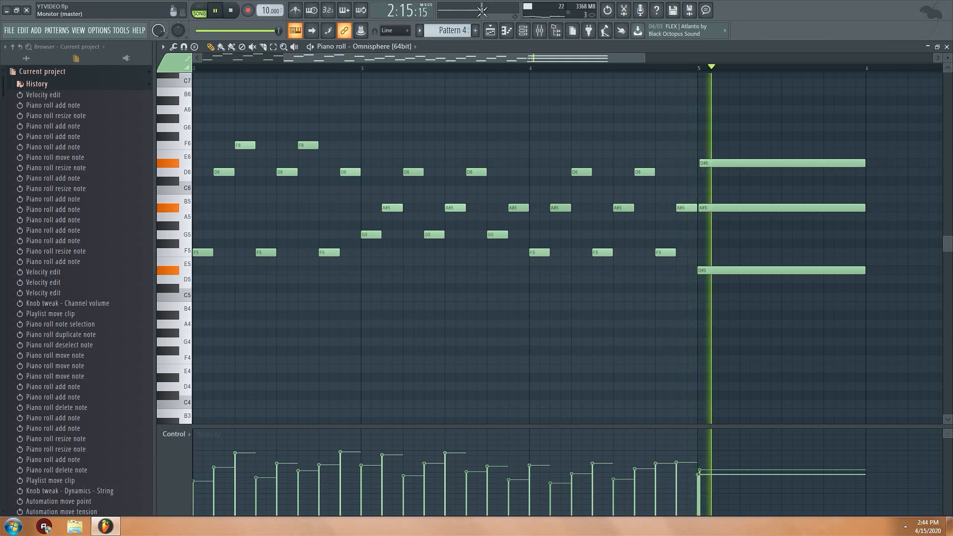
key("space")
Step: Automate the Master volume to fade out over the final chord from bar 42 and audition the fade
left_click(540, 30)
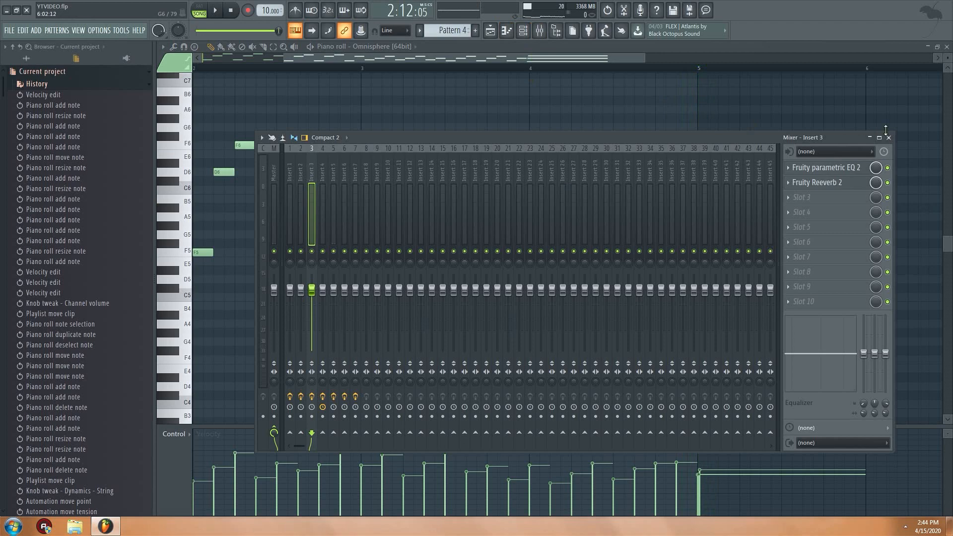
left_click(889, 139)
left_click(507, 30)
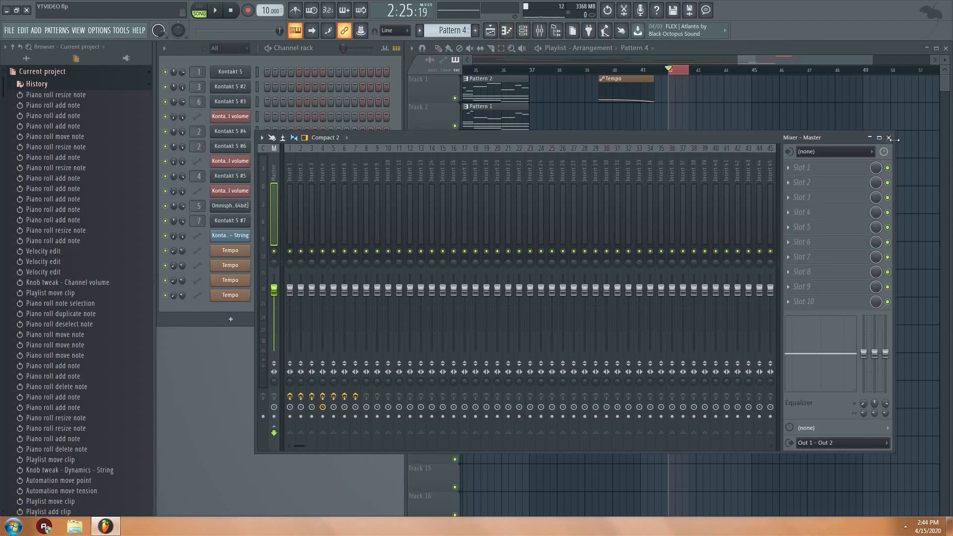
left_click(889, 138)
left_click(121, 31)
mouse_move(141, 156)
left_click(258, 210)
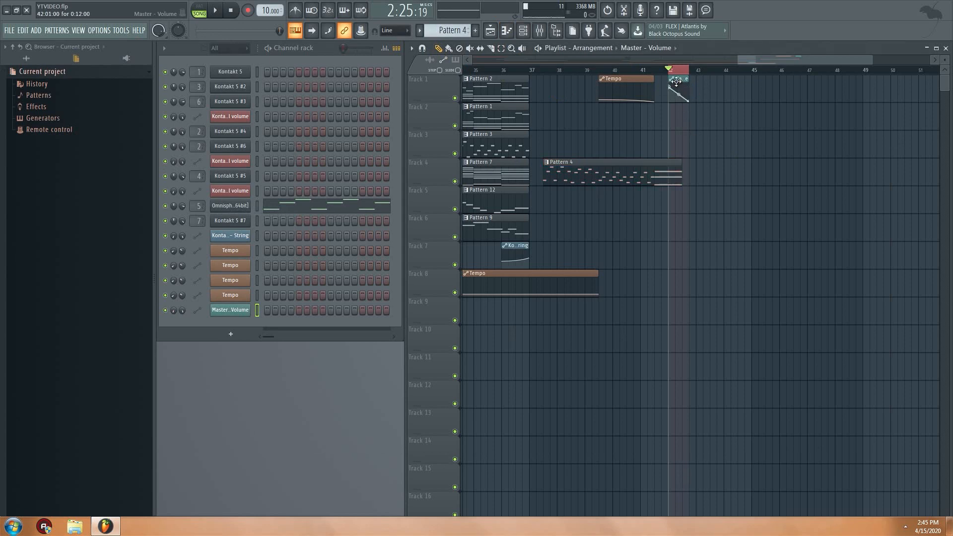
key("space")
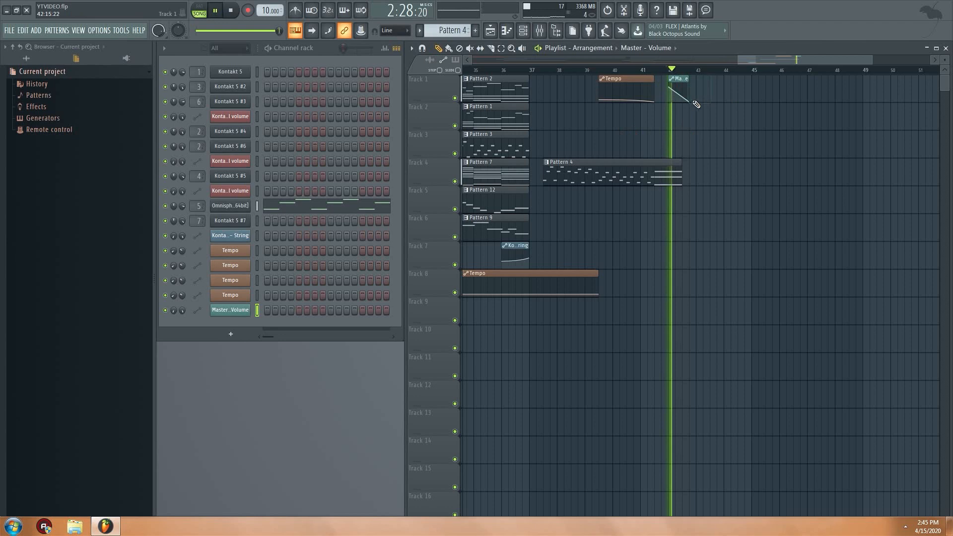
left_click(667, 73)
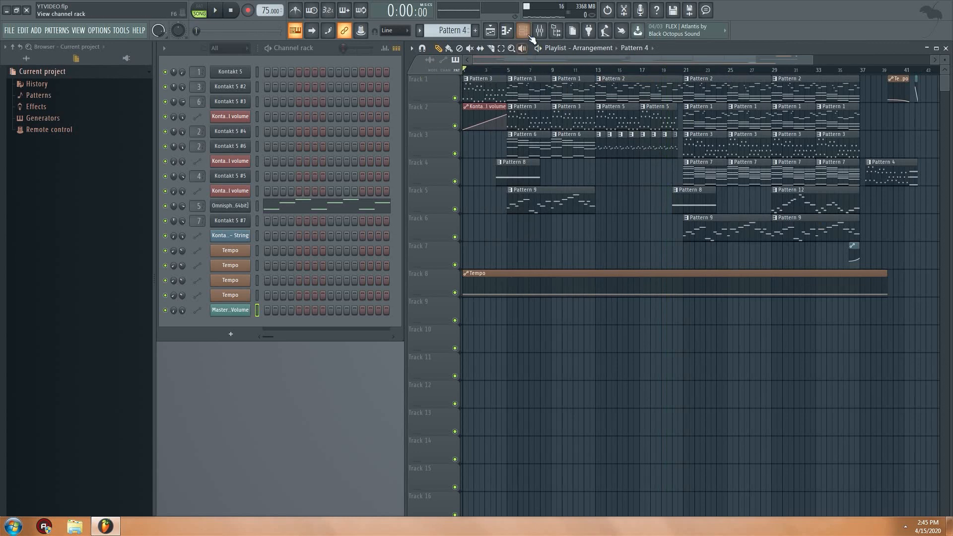
Step: Load Fruity Parametric EQ 2 into the first effect slot of the Master track
left_click(541, 32)
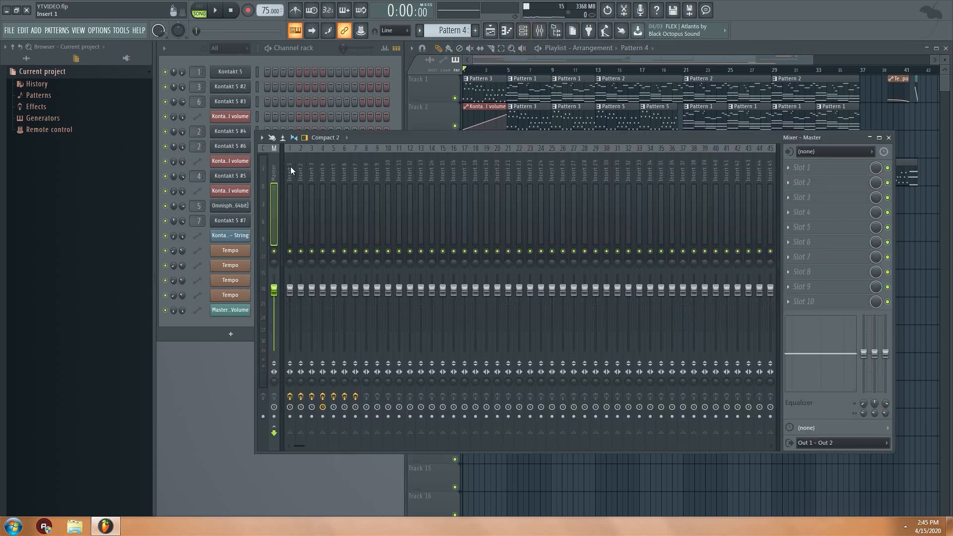
left_click(801, 167)
mouse_move(801, 180)
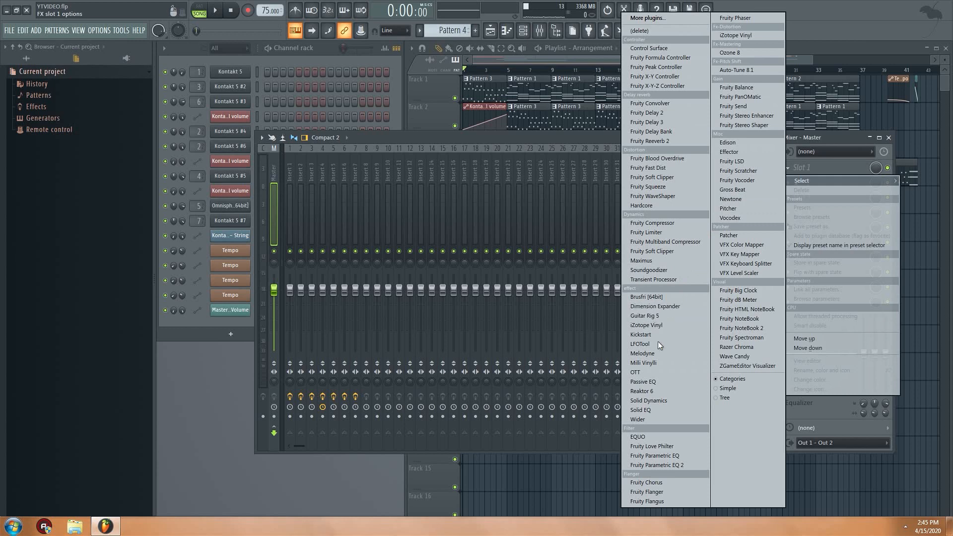
left_click(671, 465)
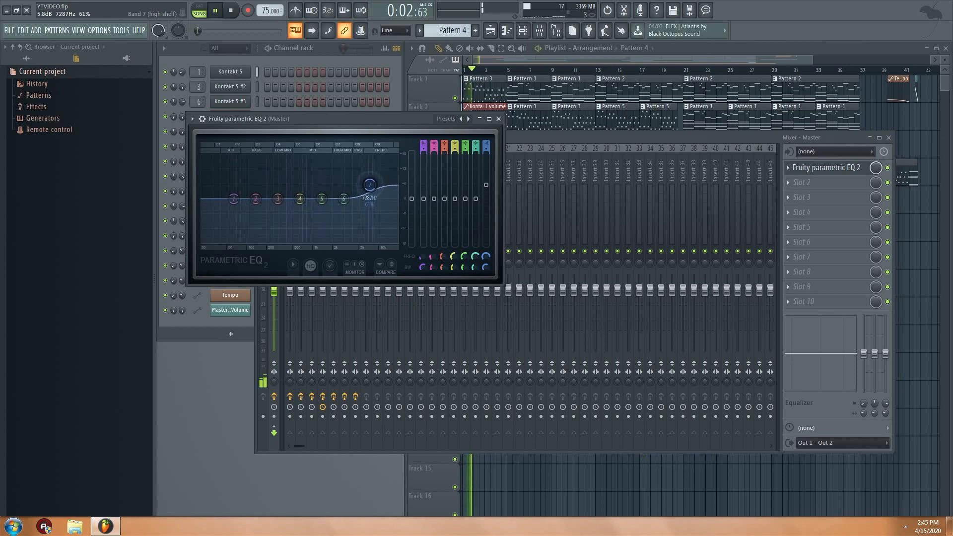
Step: Set a gentle high-shelf boost on band 7 of the Master EQ while auditioning the arrangement from bar 5
left_click(510, 72)
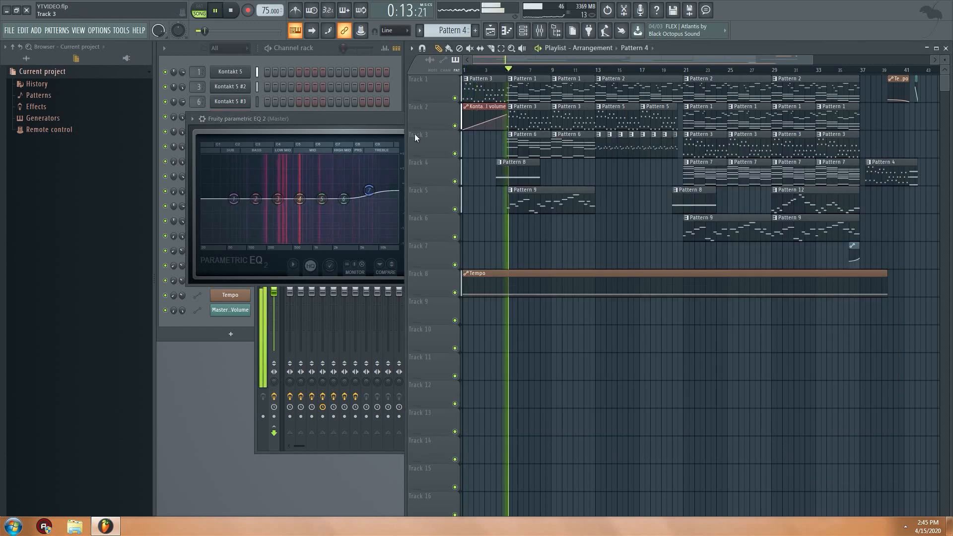
mouse_move(370, 191)
left_mouse_down()
mouse_move(368, 179)
mouse_move(370, 194)
left_mouse_up()
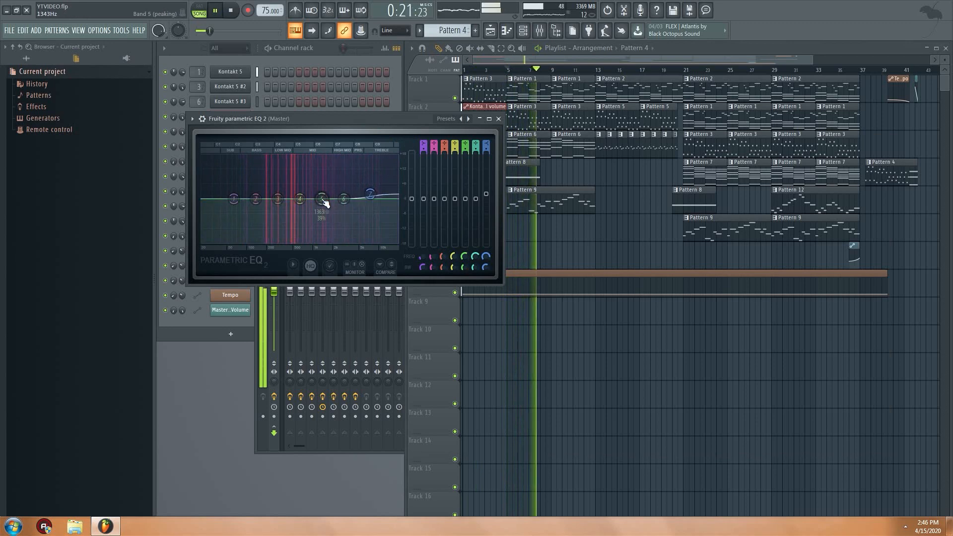
left_click(499, 119)
key("space")
left_click(397, 153)
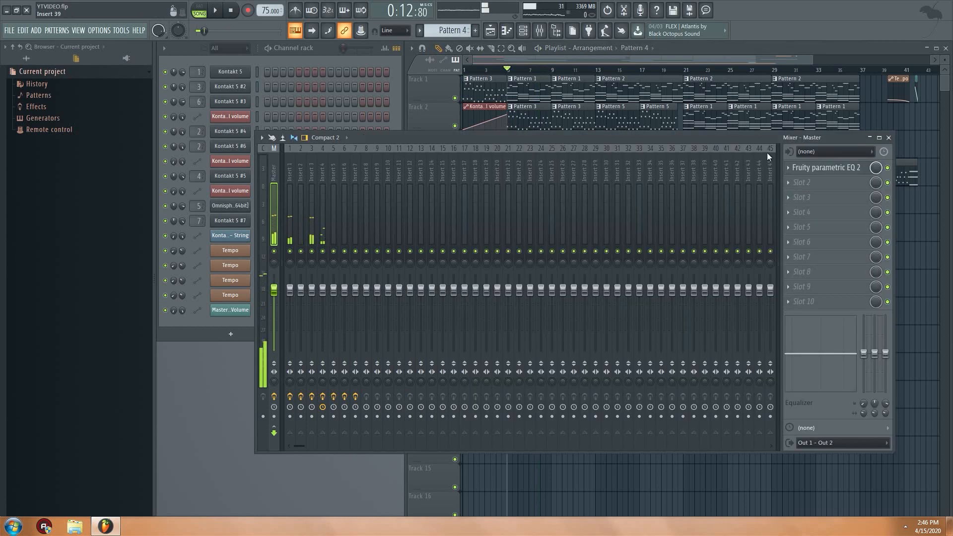
left_click(799, 186)
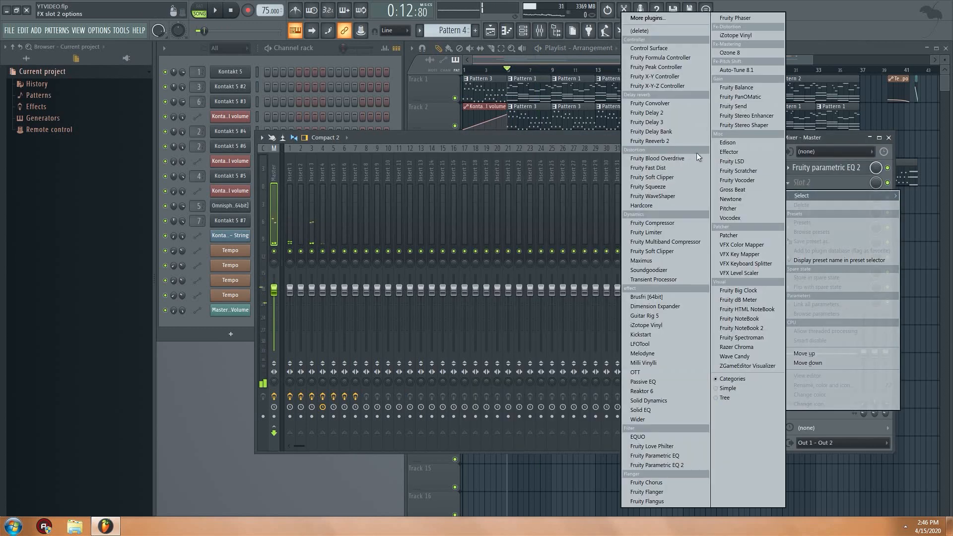
left_click(606, 142)
left_click(793, 180)
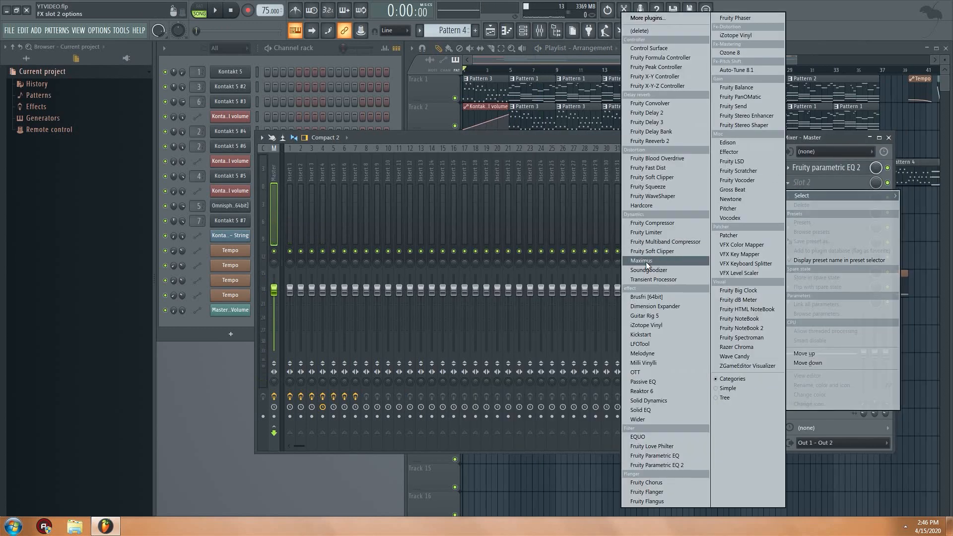
left_click(567, 136)
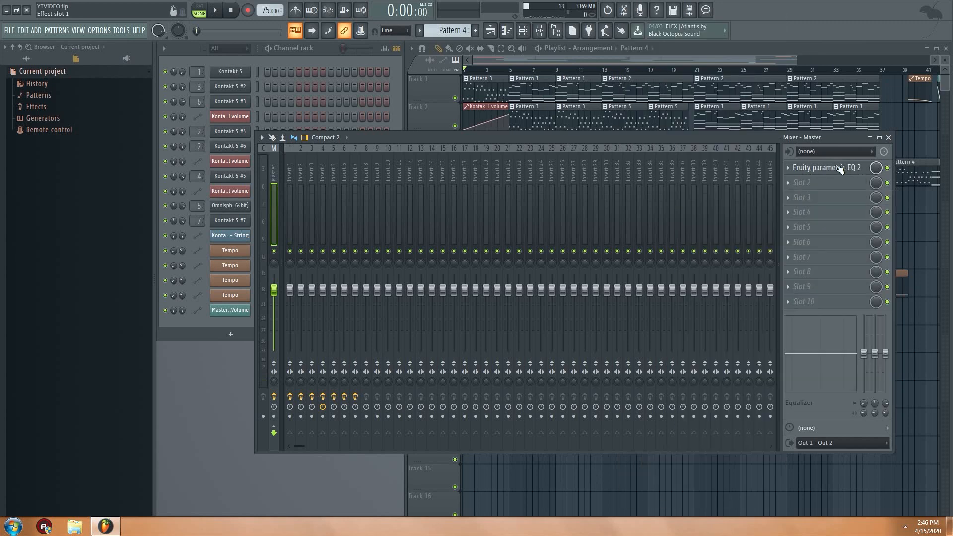
left_click(888, 138)
Step: Play the full arrangement through from the beginning to review it
left_click_drag(513, 60, 467, 74)
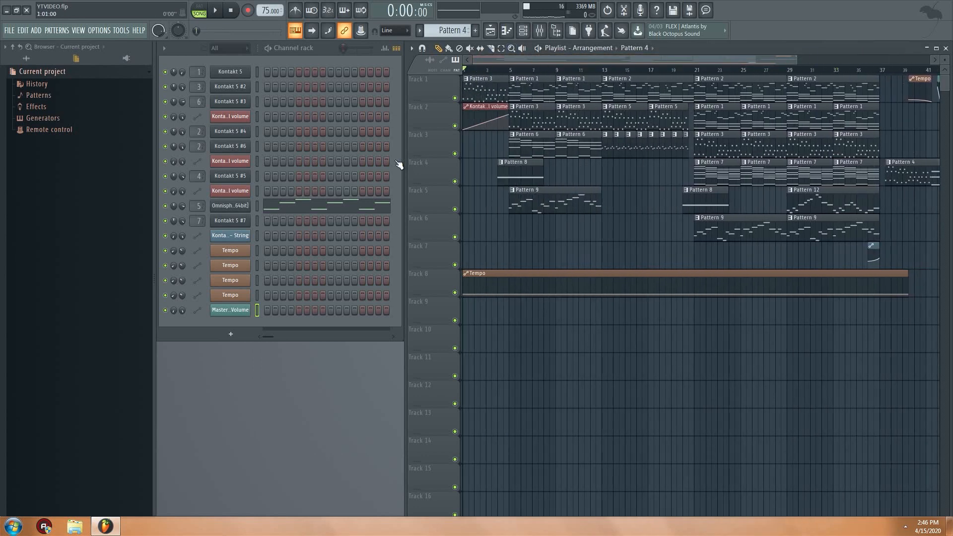
scroll(443, 33, "up", 3)
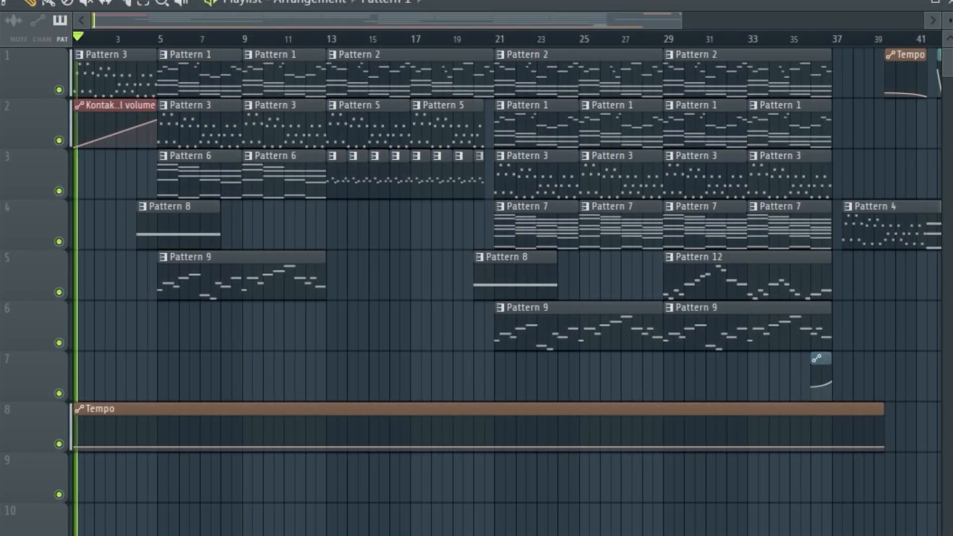
key("space")
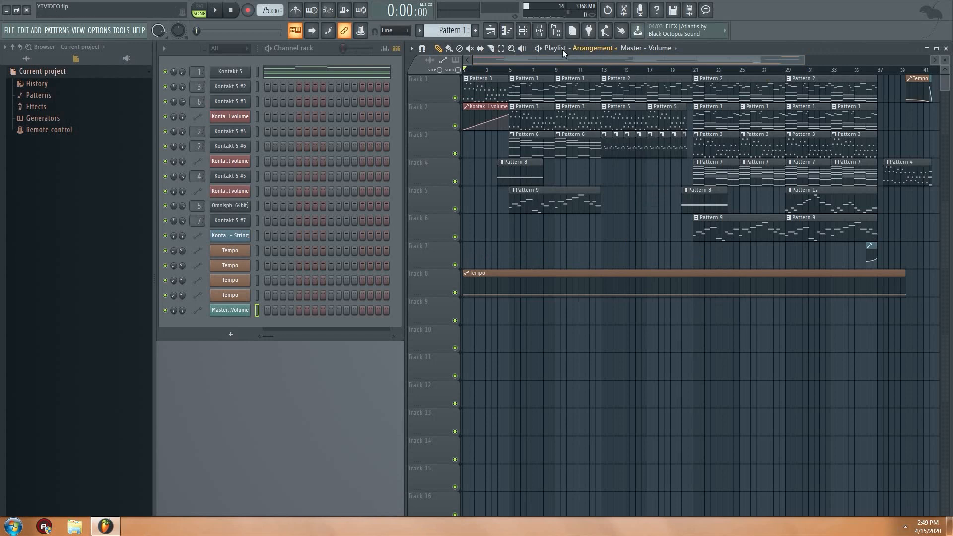
left_click_drag(810, 56, 799, 56)
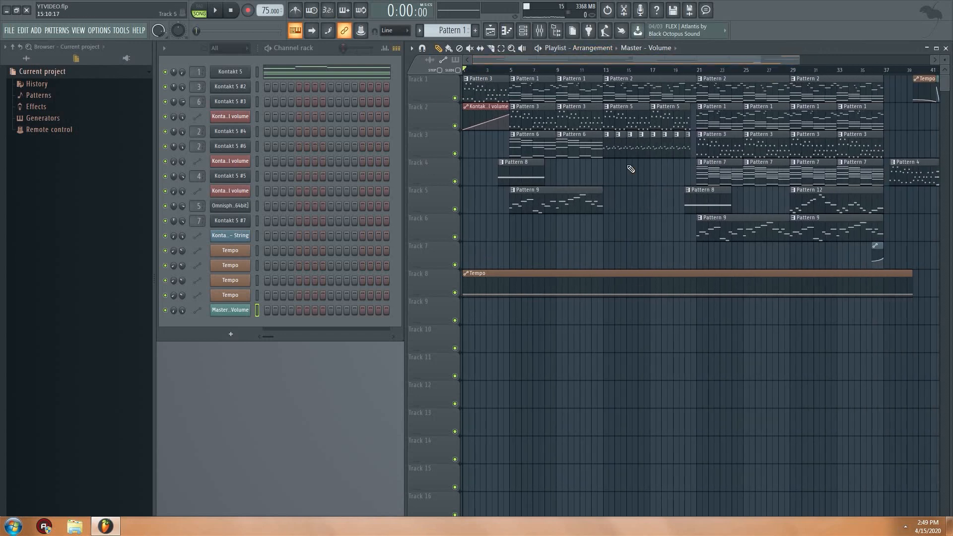
mouse_move(501, 58)
left_mouse_down()
mouse_move(531, 58)
mouse_move(499, 58)
left_mouse_up()
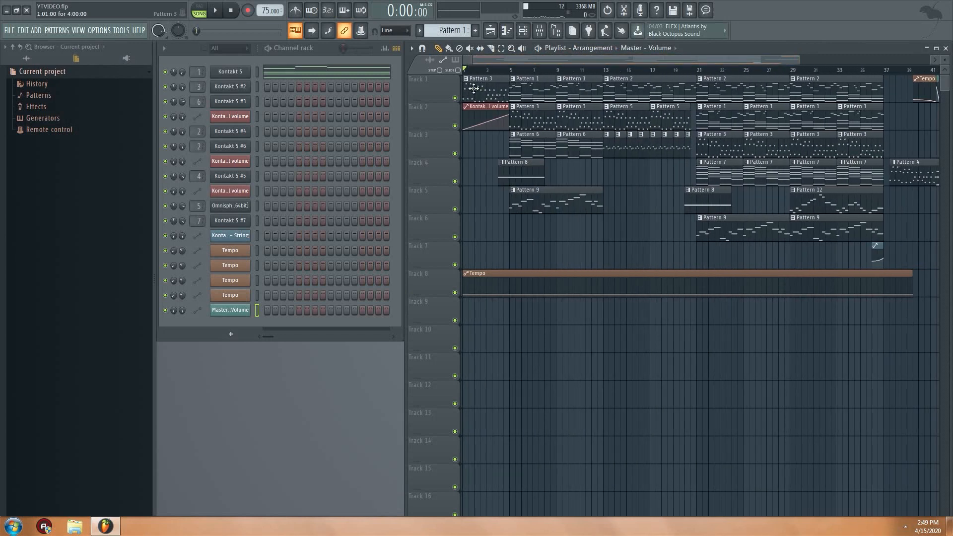